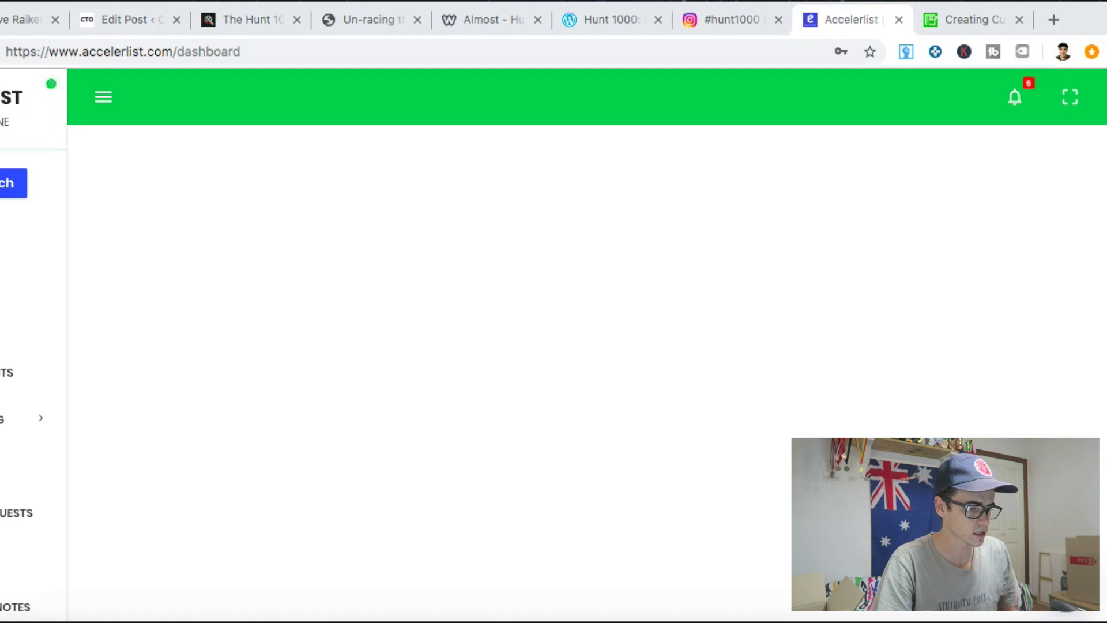
# Create a new private FBA batch with the default name, the custom SKU template and self-labeled products
pyautogui.click(11, 183)
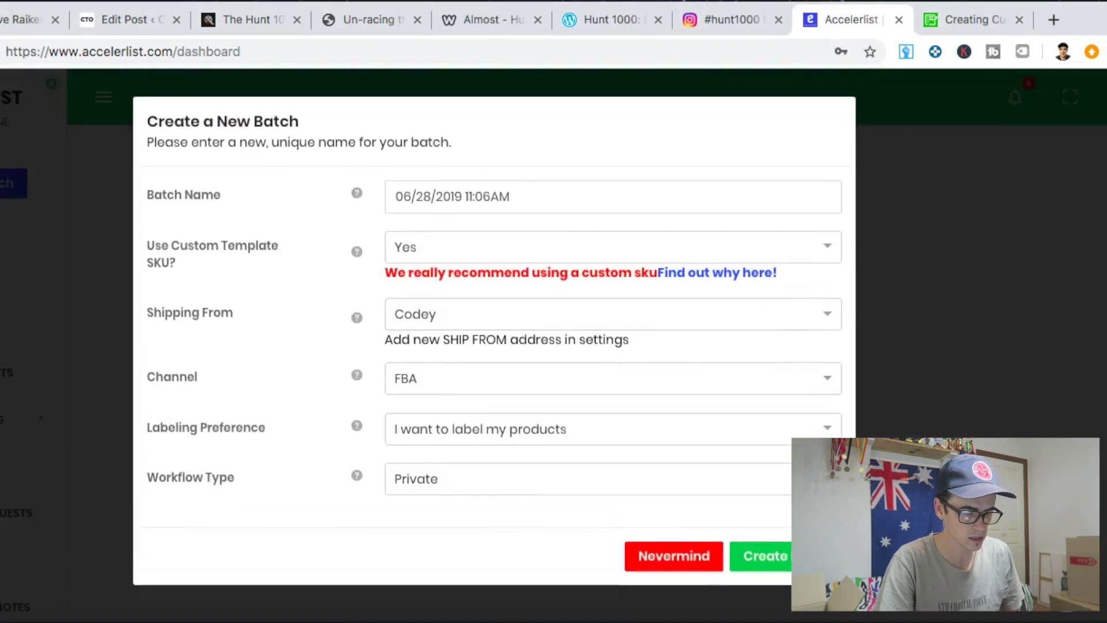
pyautogui.click(783, 558)
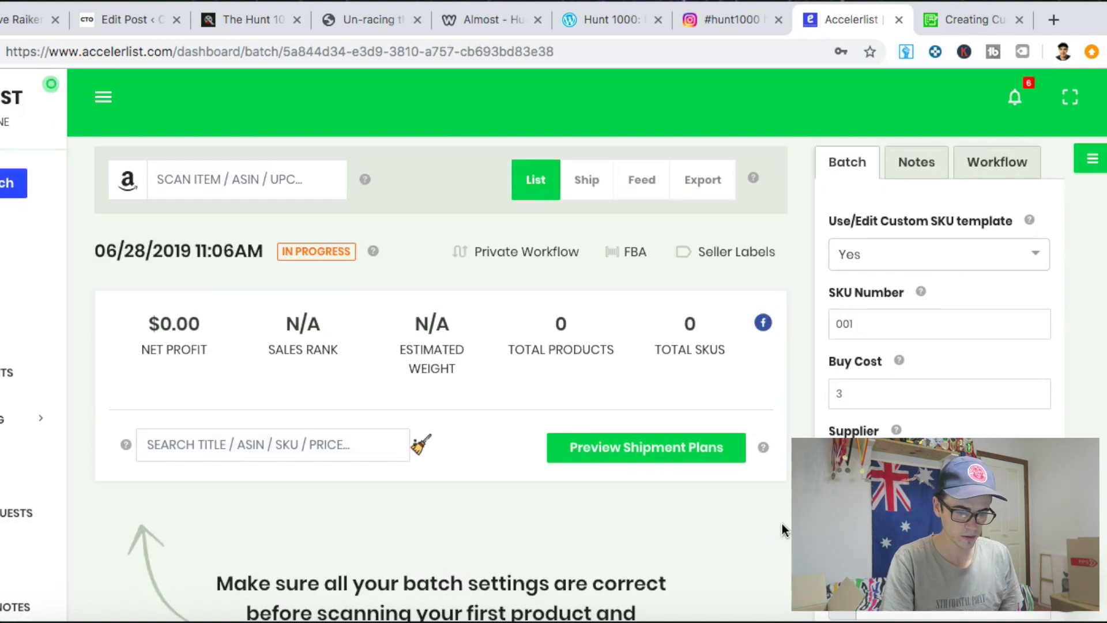
pyautogui.scroll(-2, 784, 528)
pyautogui.scroll(2, 786, 526)
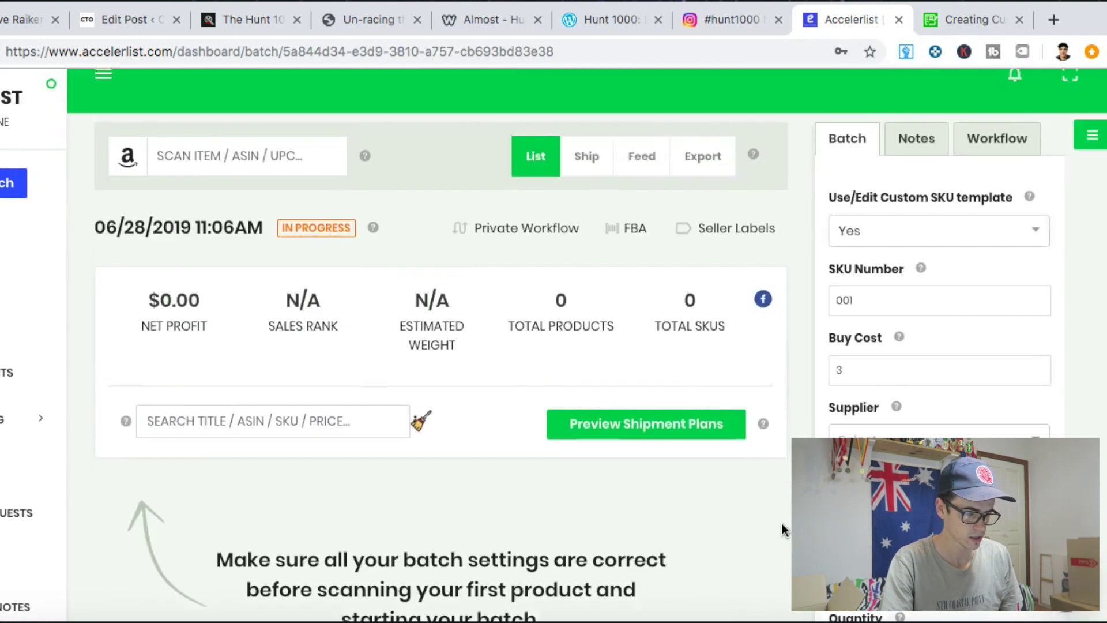
pyautogui.click(193, 173)
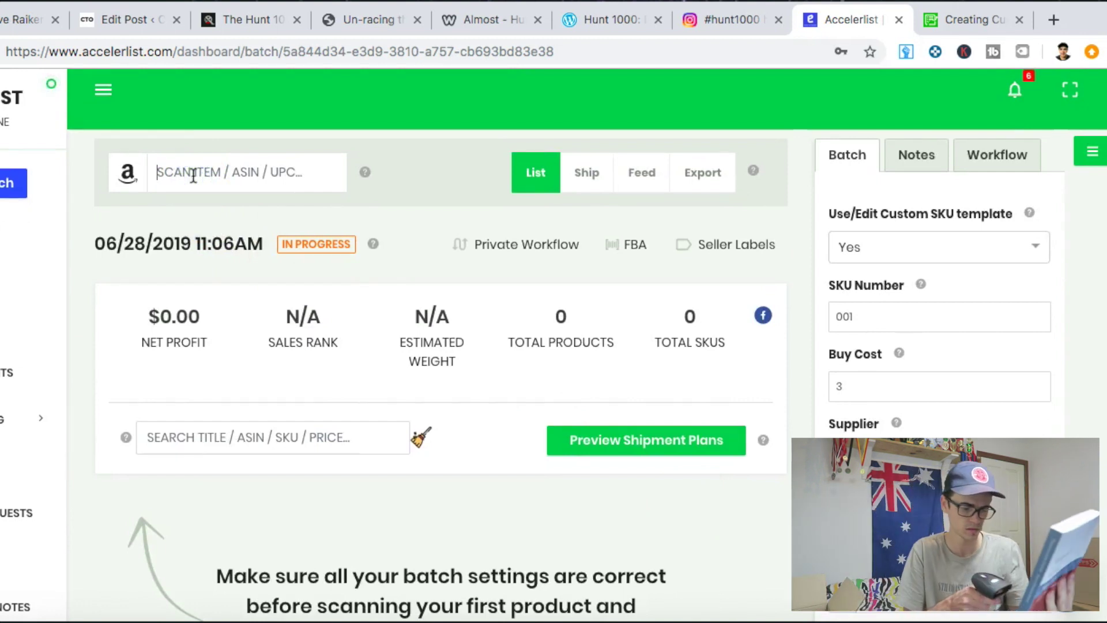
pyautogui.write('9780262532860')
pyautogui.press('Return')
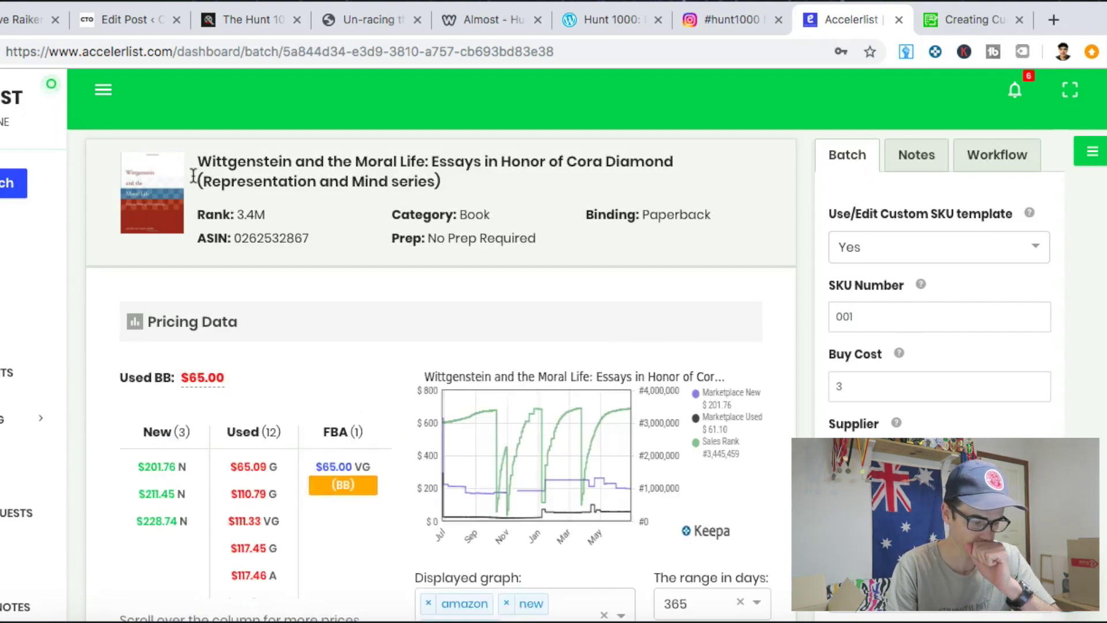
# Review the Wittgenstein book's pricing data and set its condition to Good (G)
pyautogui.click(338, 366)
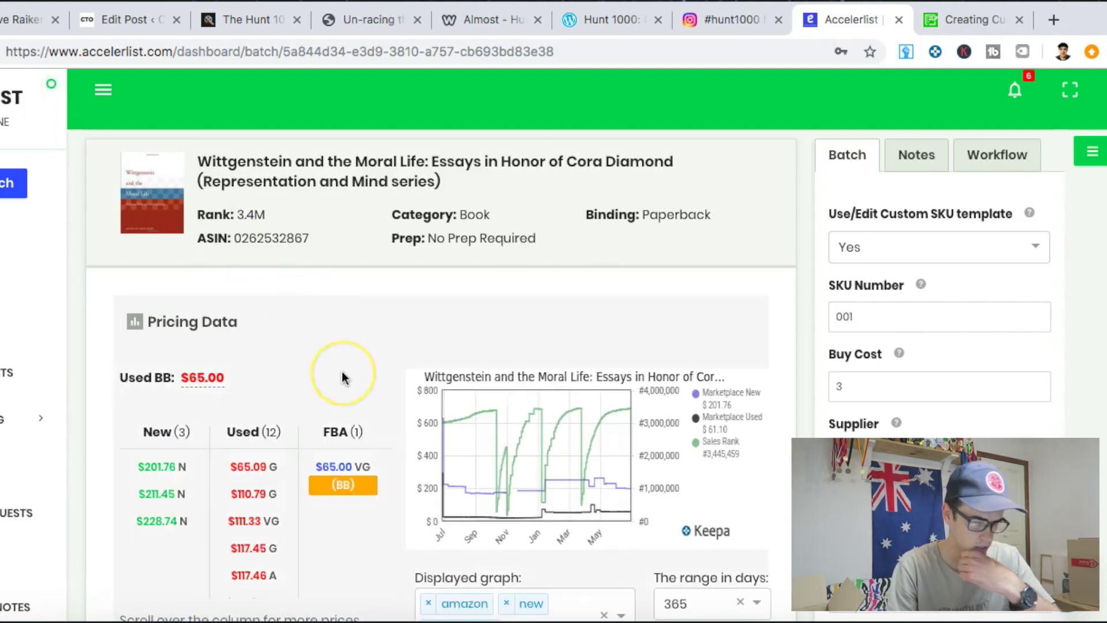
pyautogui.scroll(-3, 343, 378)
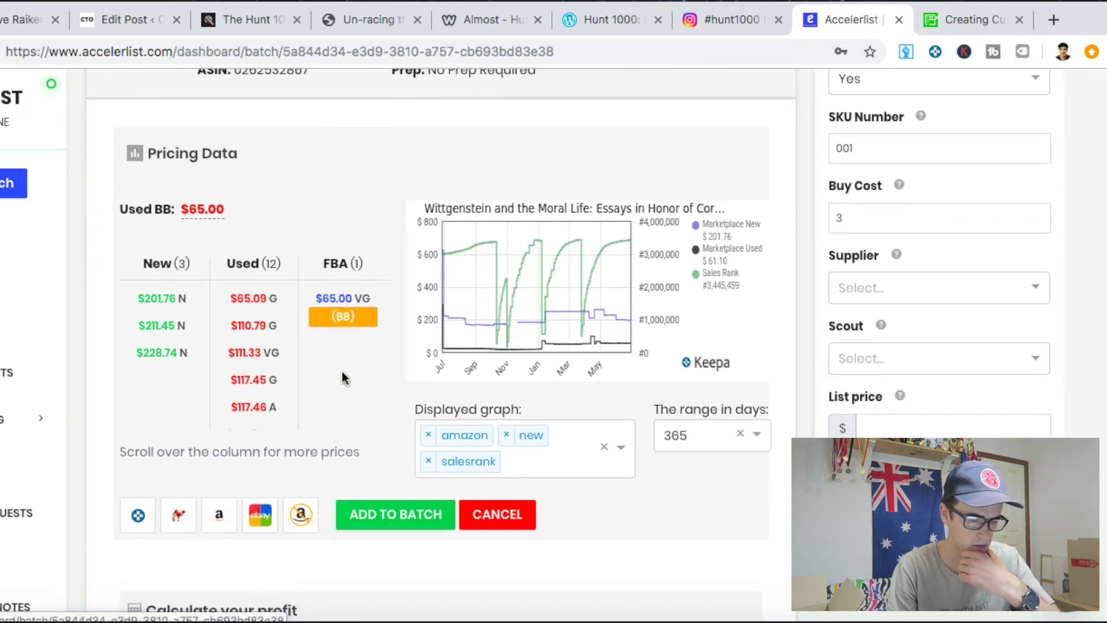
pyautogui.click(427, 192)
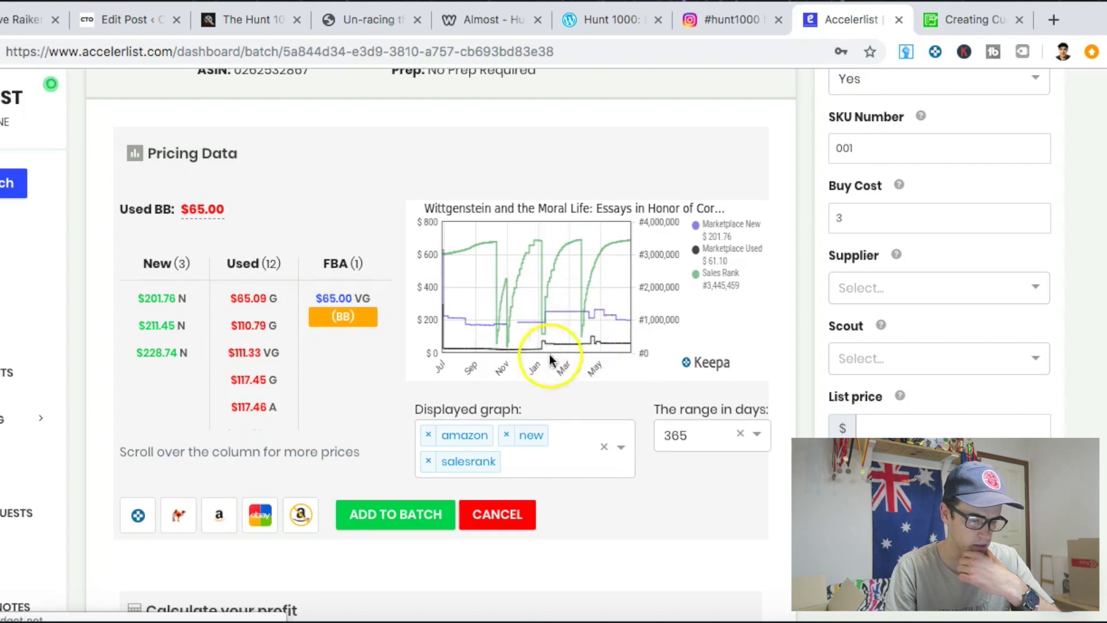
pyautogui.scroll(-5, 519, 353)
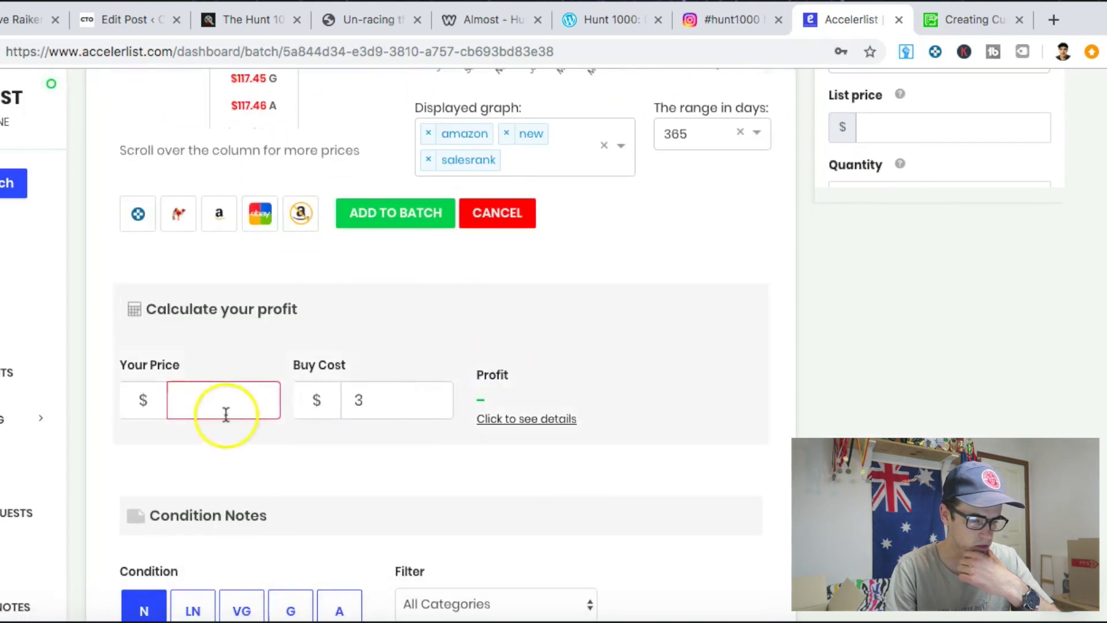
pyautogui.scroll(-4, 225, 413)
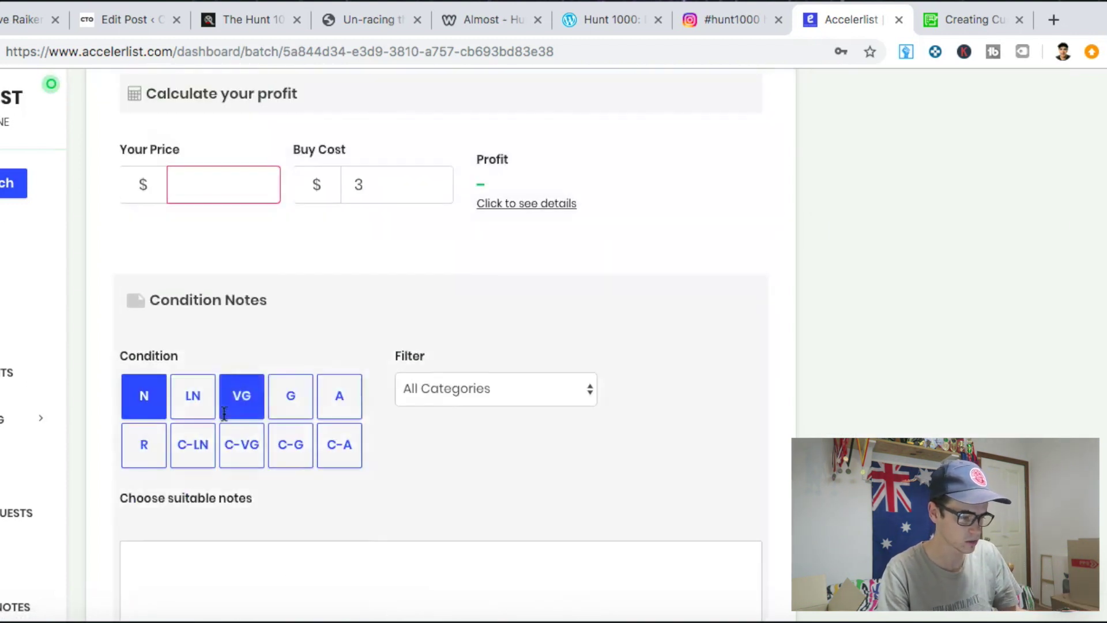
pyautogui.click(287, 407)
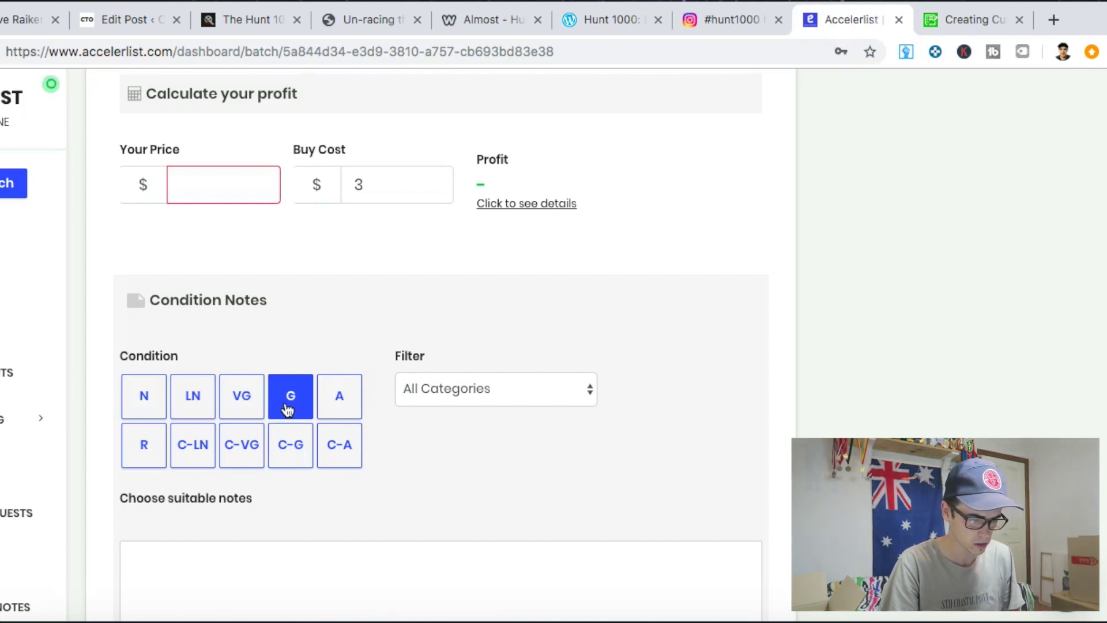
# Set the book's listing price to $65.00 by matching the FBA Very Good buy box offer
pyautogui.scroll(-10, 441, 424)
pyautogui.scroll(12, 441, 418)
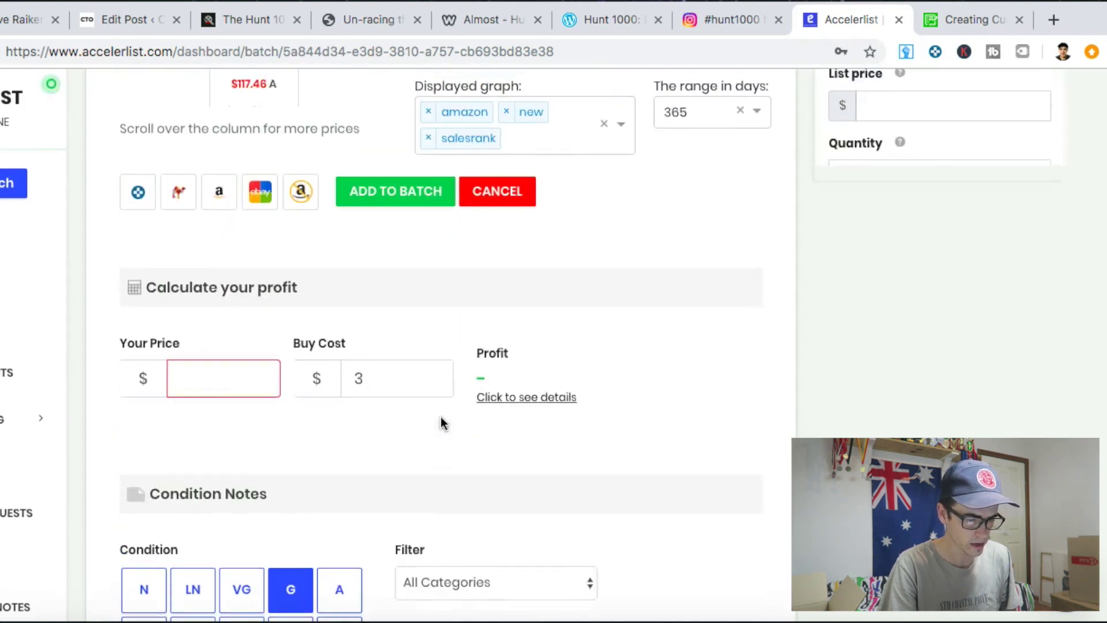
pyautogui.scroll(5, 323, 331)
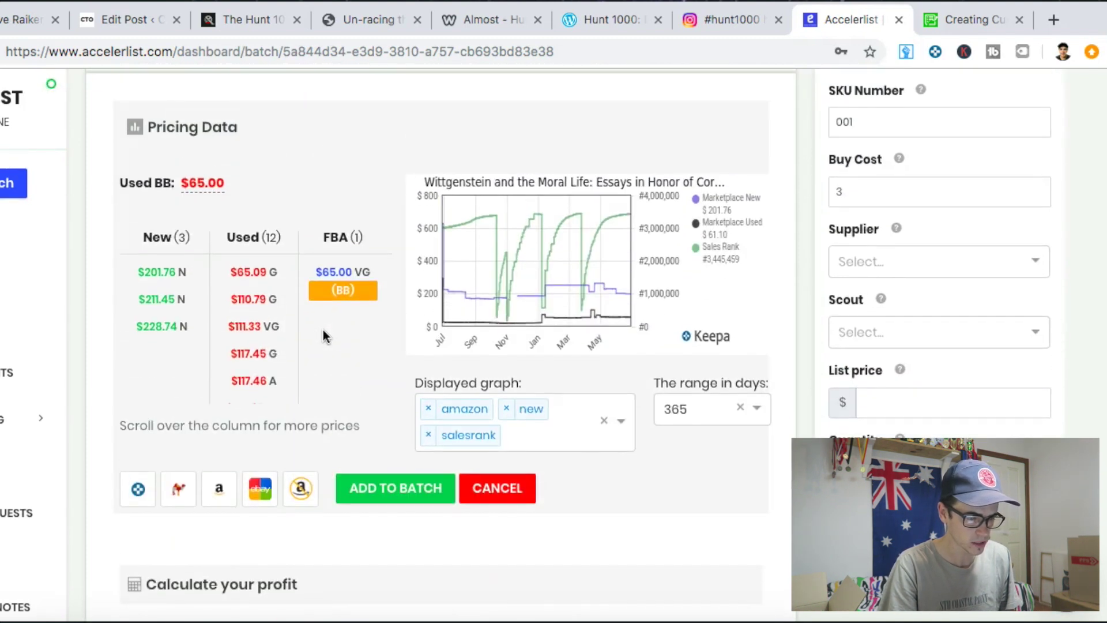
pyautogui.click(349, 275)
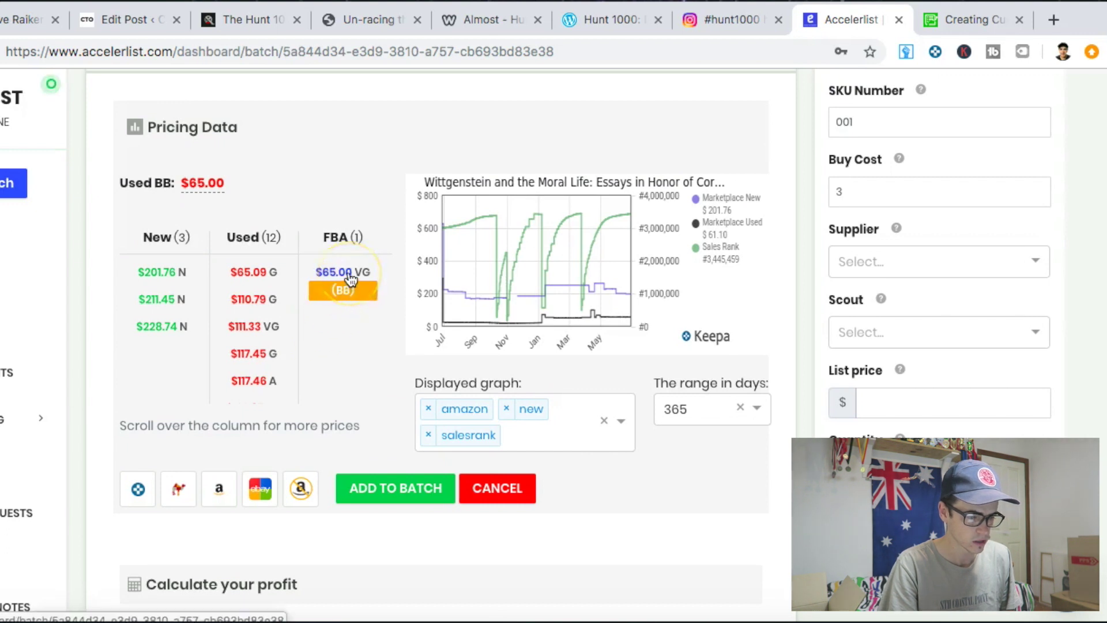
pyautogui.click(337, 283)
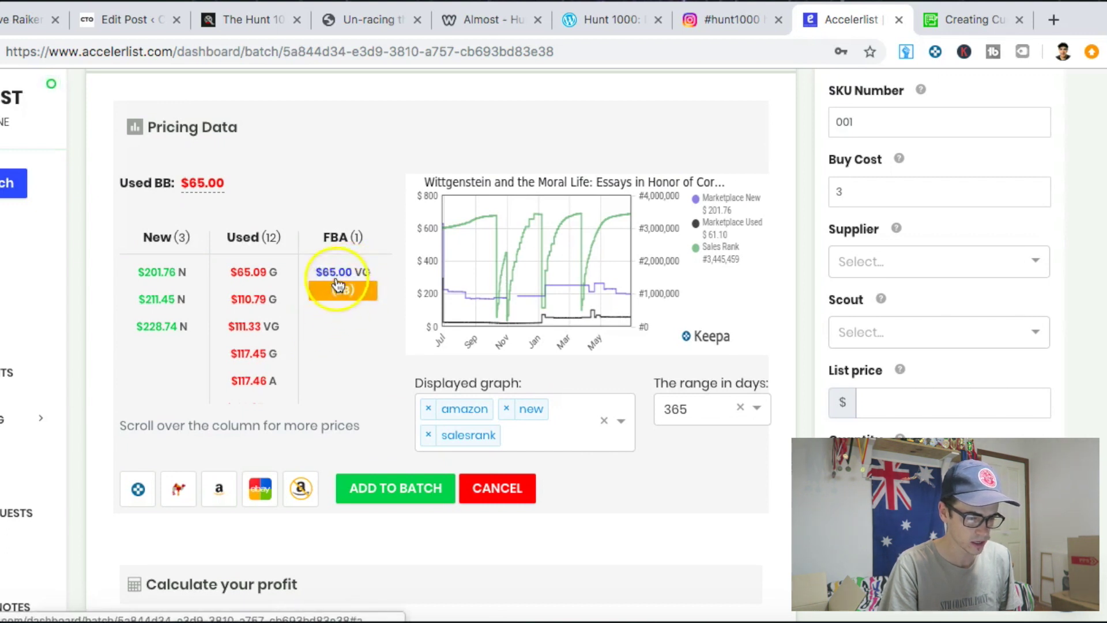
pyautogui.click(339, 288)
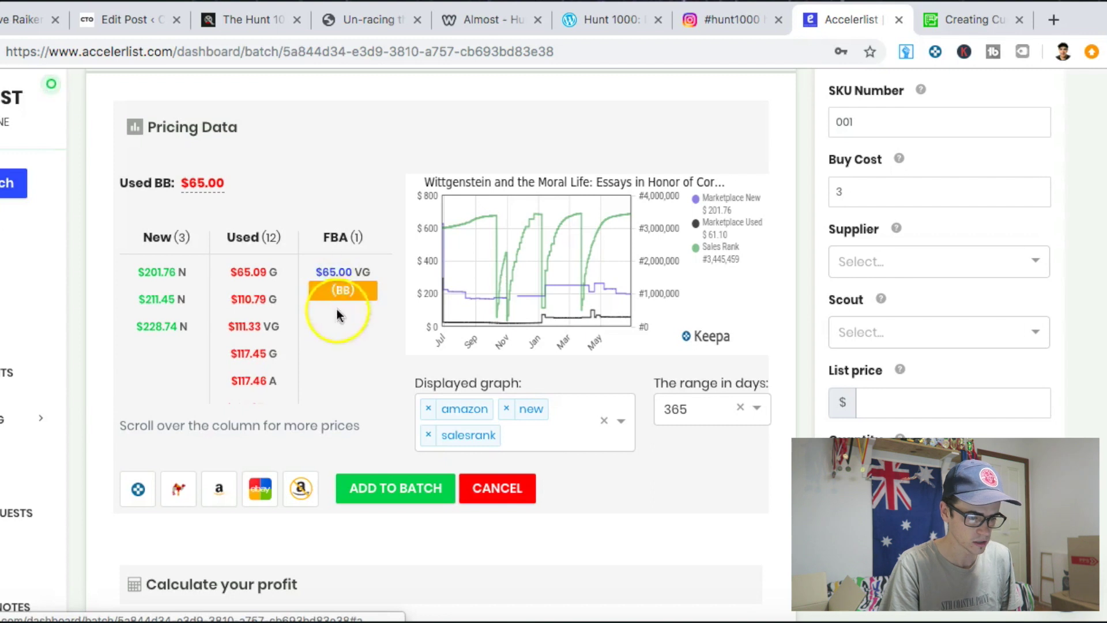
pyautogui.click(340, 293)
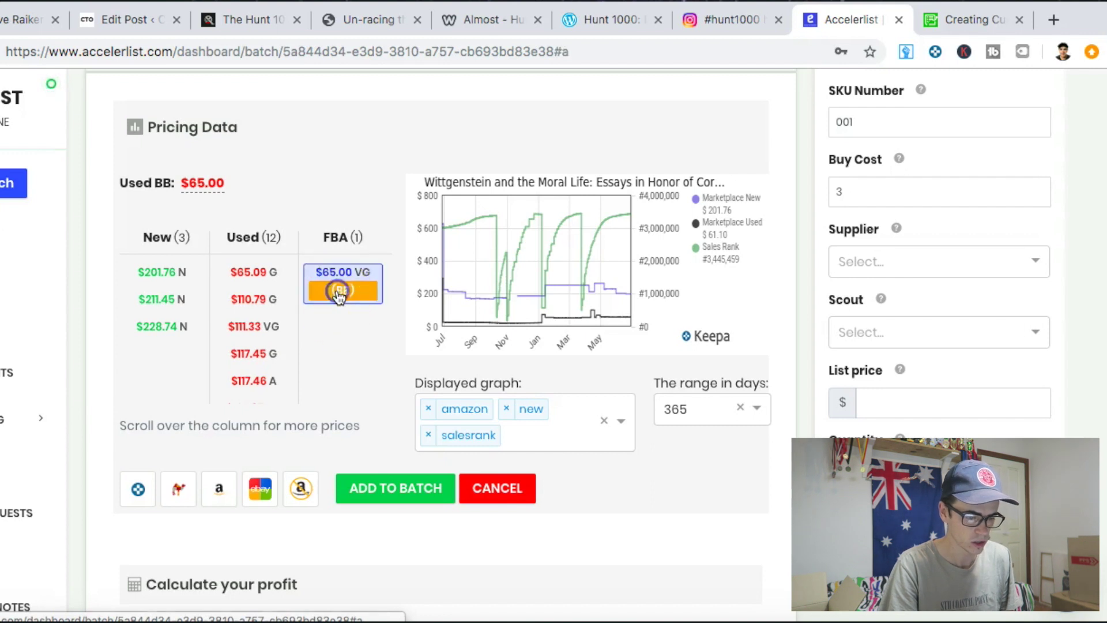
# Check the estimated profit and its fee breakdown for the Wittgenstein book
pyautogui.scroll(-5, 339, 294)
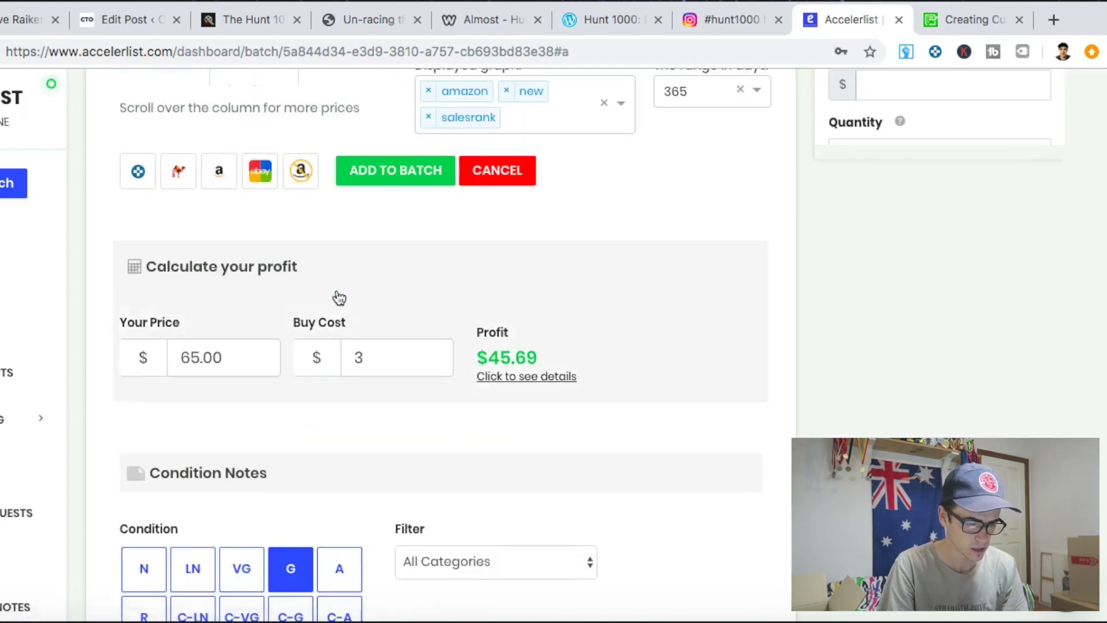
pyautogui.click(552, 353)
pyautogui.moveTo(552, 353); pyautogui.dragTo(488, 355)
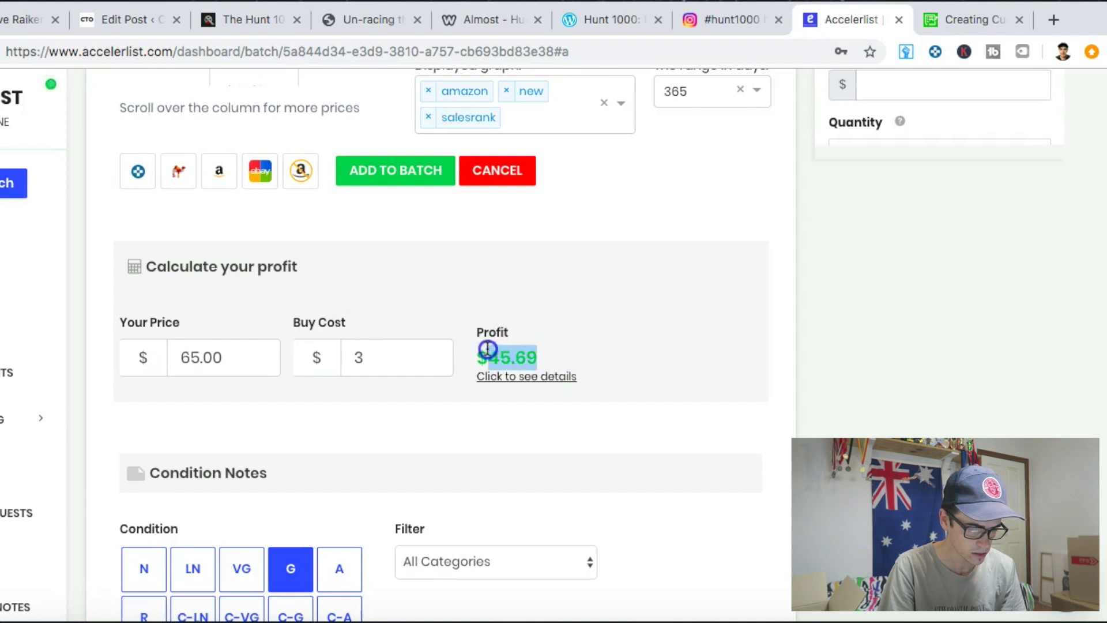
pyautogui.click(502, 380)
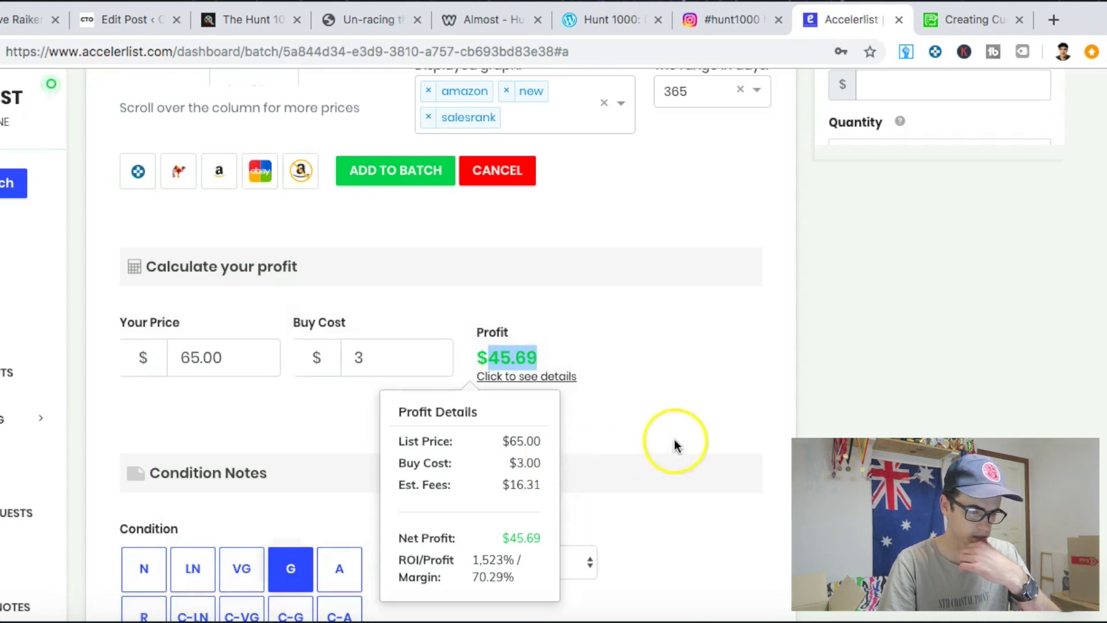
pyautogui.click(619, 362)
pyautogui.click(371, 345)
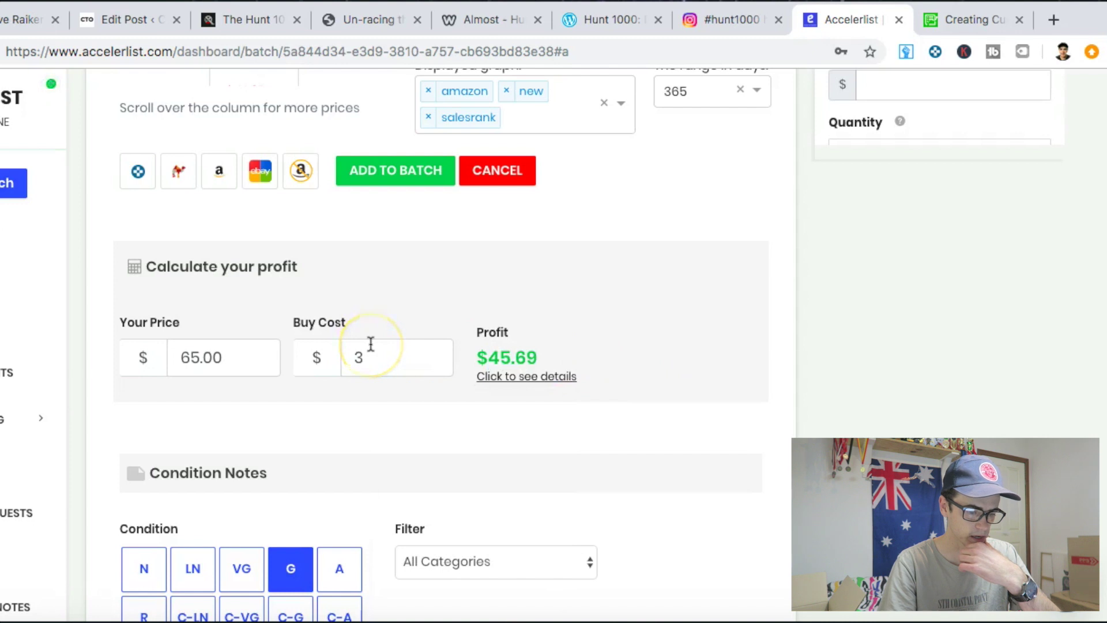
# Examine the Wittgenstein book's sales rank and its Keepa price and rank history graph
pyautogui.scroll(5, 371, 344)
pyautogui.scroll(4, 370, 345)
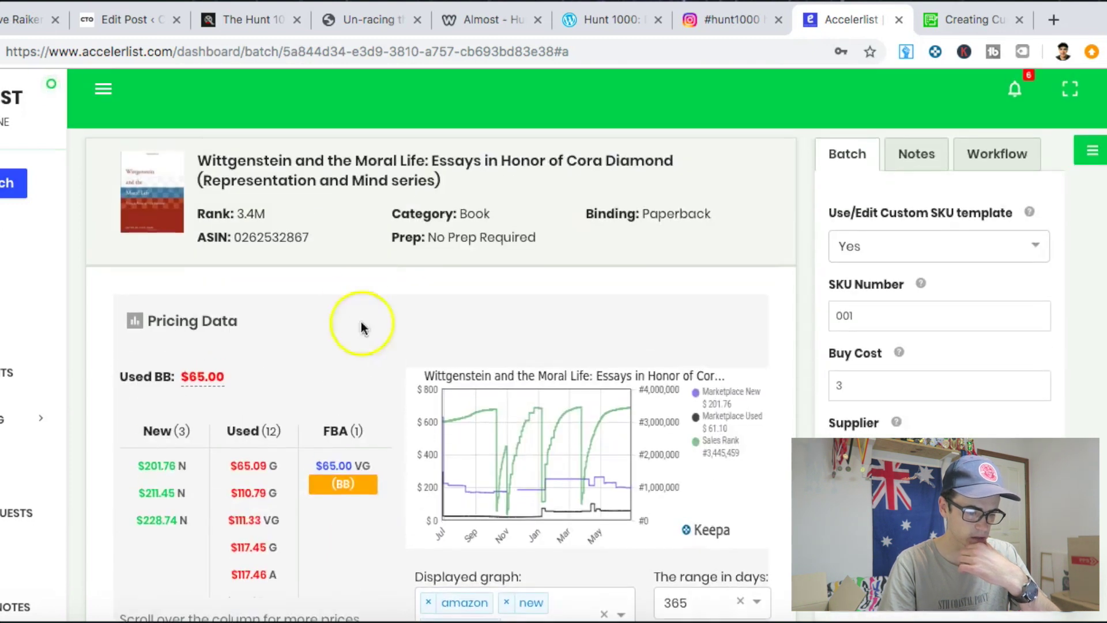
pyautogui.moveTo(238, 213); pyautogui.dragTo(248, 213)
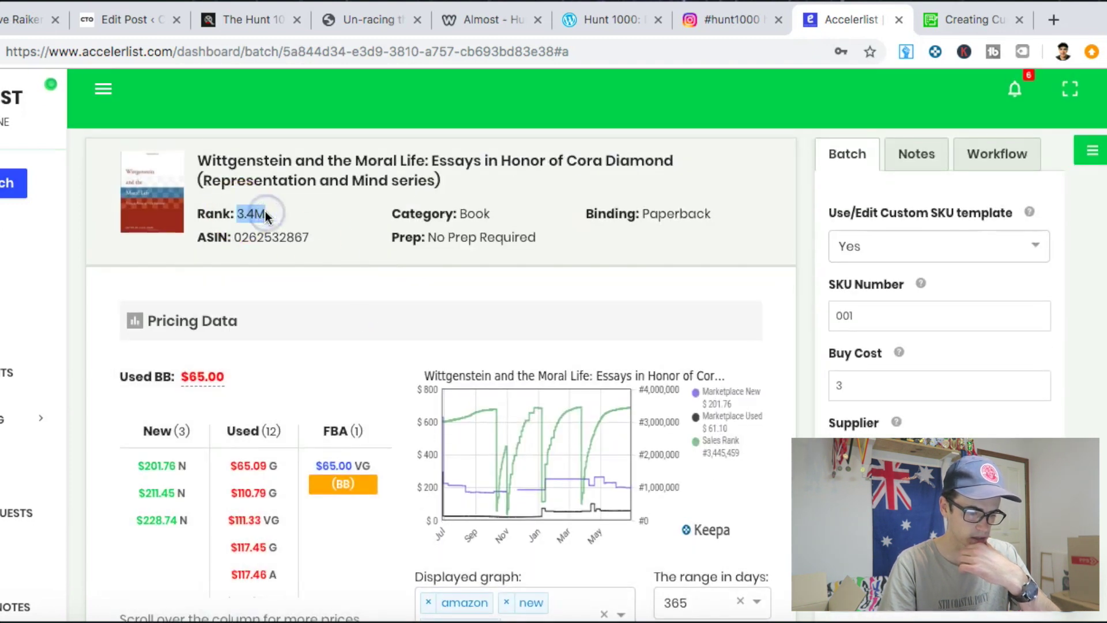
pyautogui.scroll(5, 592, 445)
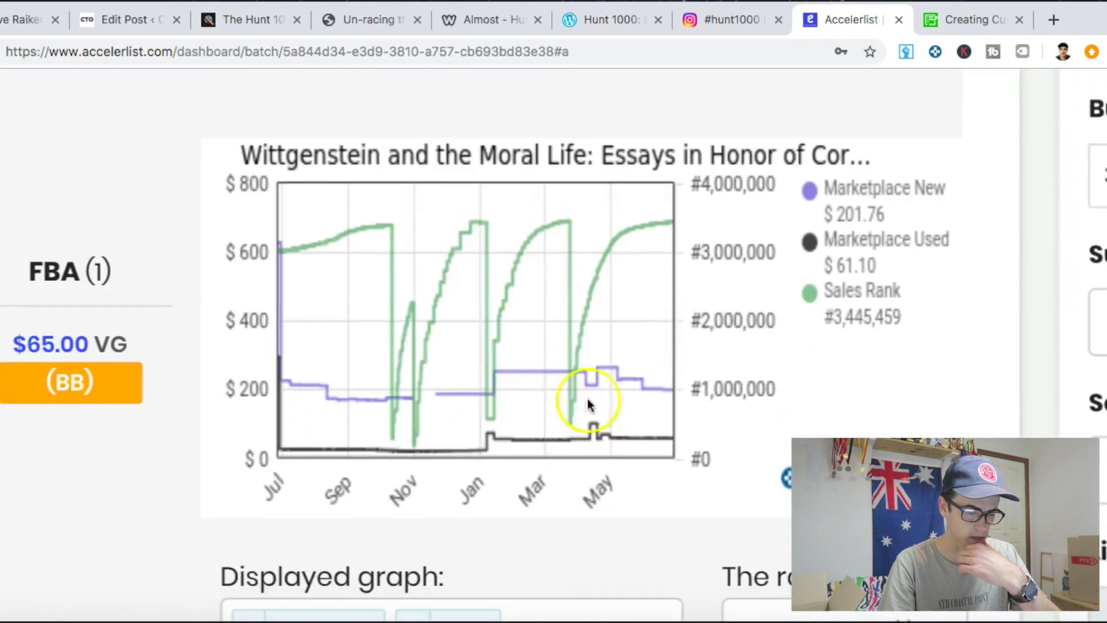
pyautogui.moveTo(571, 437)
pyautogui.mouseDown()
pyautogui.moveTo(482, 426)
pyautogui.moveTo(531, 469)
pyautogui.moveTo(573, 475)
pyautogui.moveTo(383, 452)
pyautogui.moveTo(437, 416)
pyautogui.moveTo(666, 373)
pyautogui.mouseUp()
pyautogui.hotkey('ctrl', '0')
pyautogui.click(741, 360)
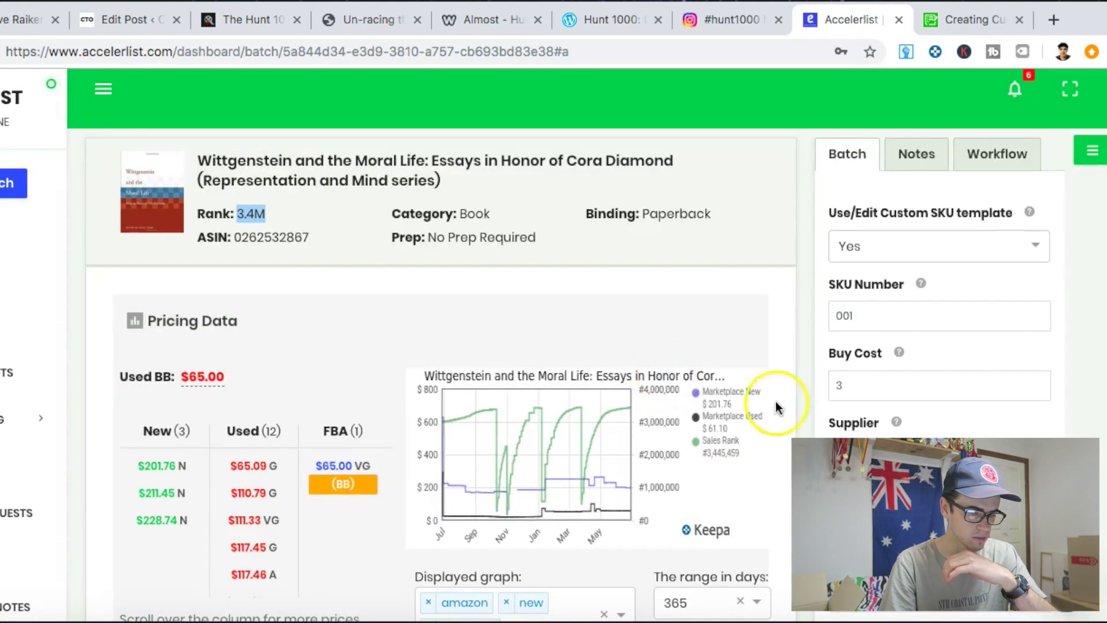
# Add the Wittgenstein book to the batch with its default SKU details
pyautogui.scroll(-3, 787, 411)
pyautogui.scroll(1, 787, 411)
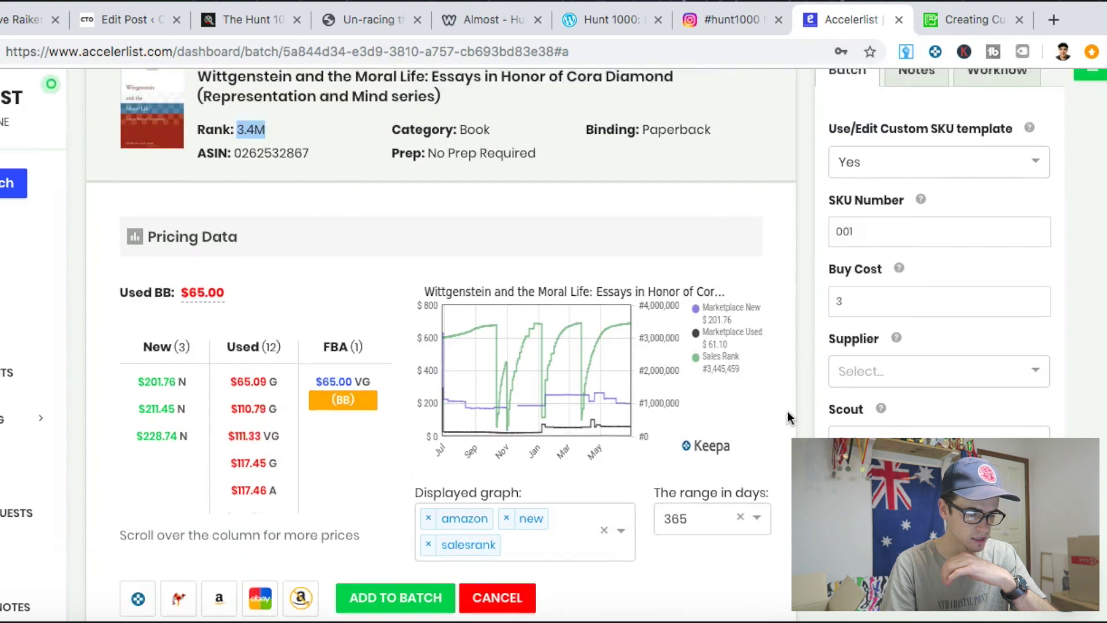
pyautogui.scroll(-4, 787, 410)
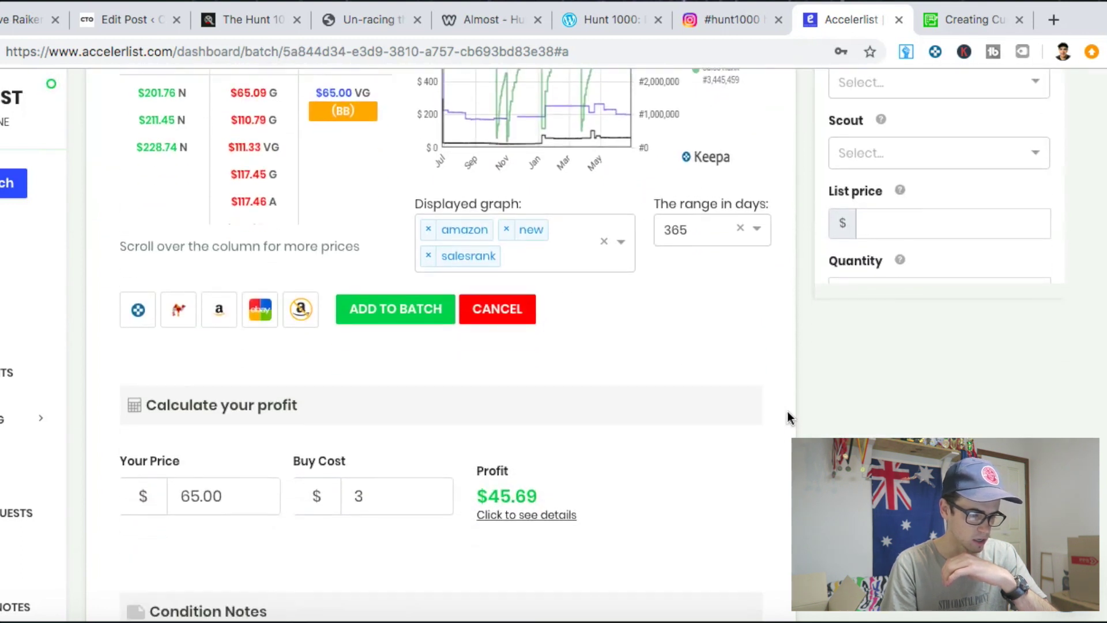
pyautogui.scroll(-5, 787, 411)
pyautogui.scroll(-8, 788, 410)
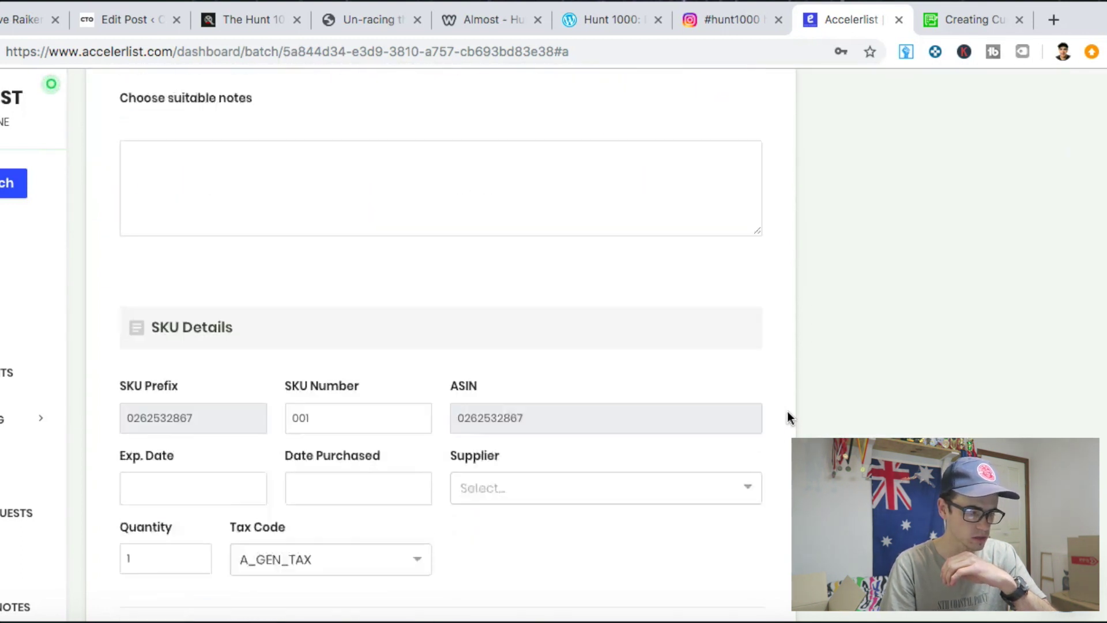
pyautogui.click(645, 505)
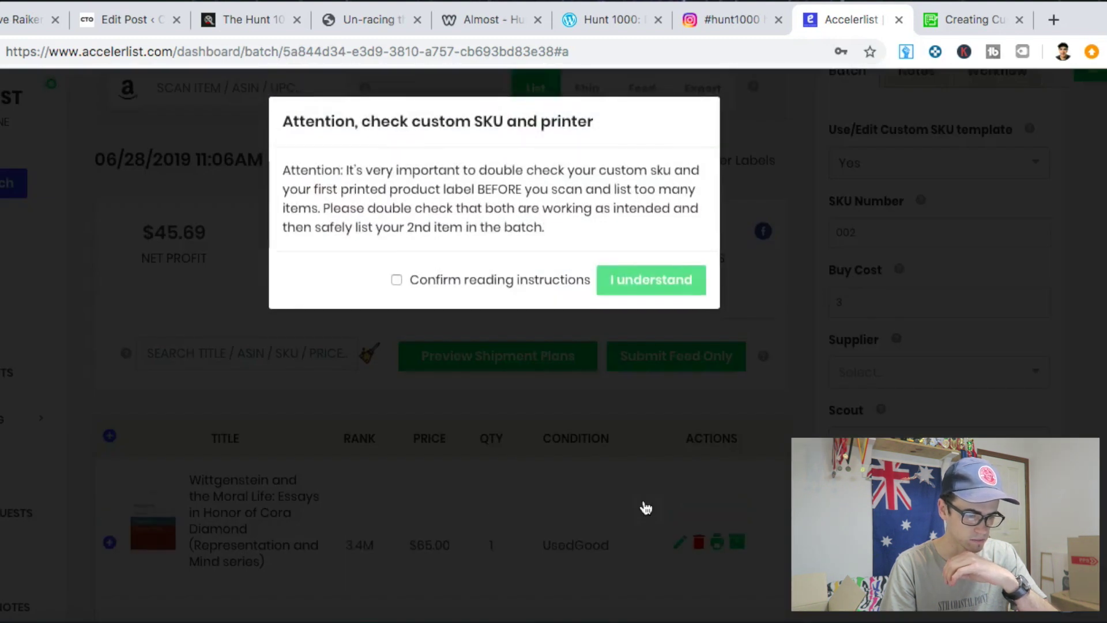
# Confirm having read the custom SKU and printer instructions and acknowledge the notice
pyautogui.click(654, 276)
pyautogui.click(474, 280)
pyautogui.click(396, 281)
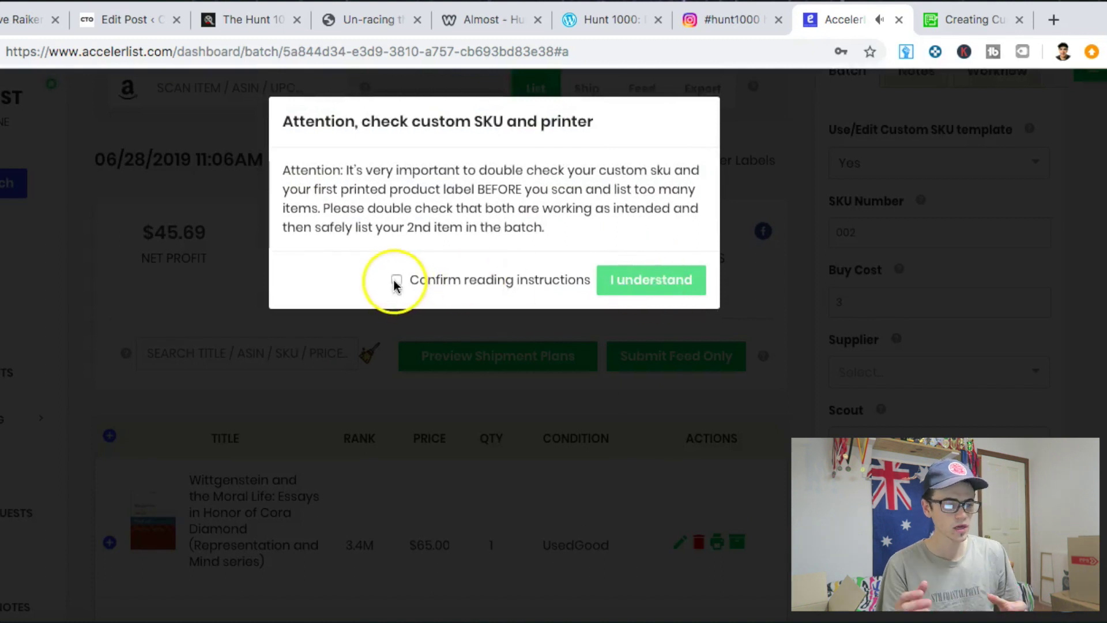
pyautogui.click(612, 279)
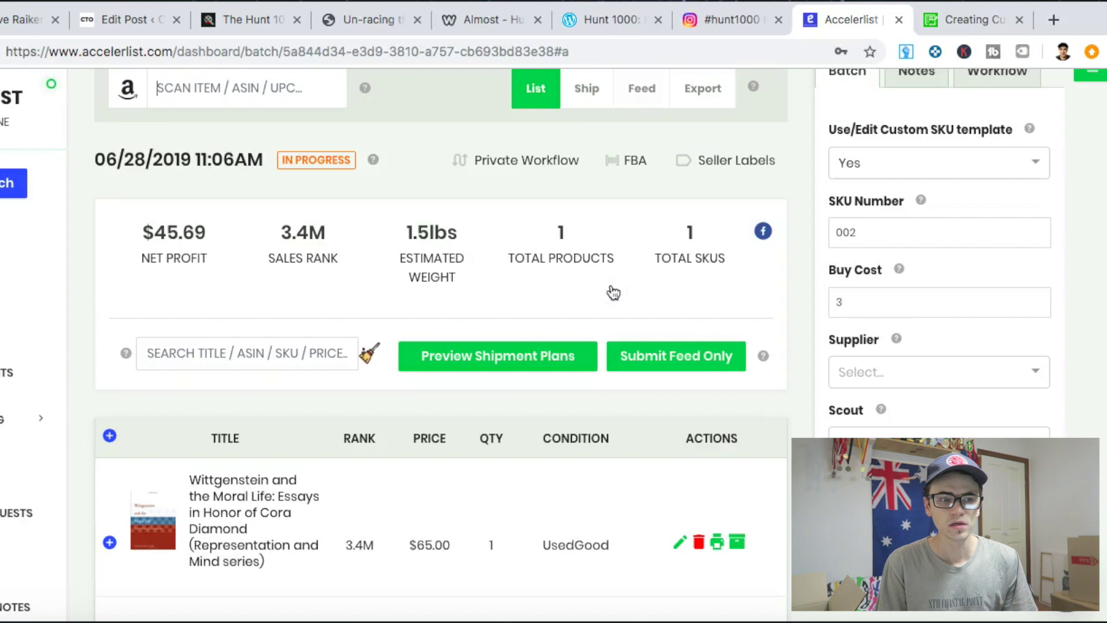
pyautogui.scroll(2, 613, 293)
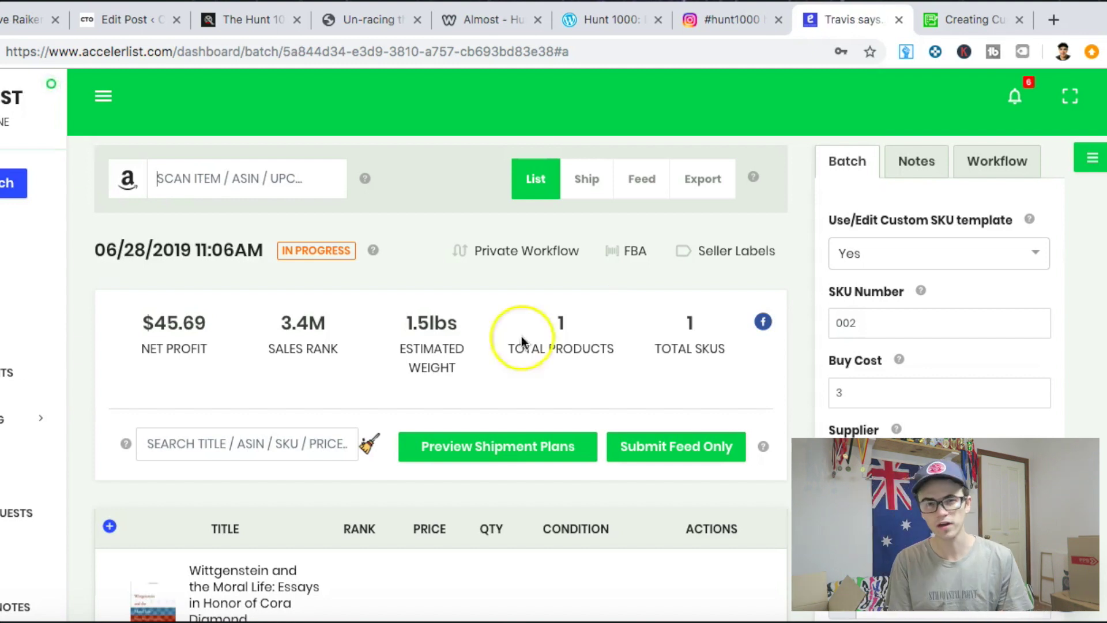
pyautogui.scroll(-3, 556, 316)
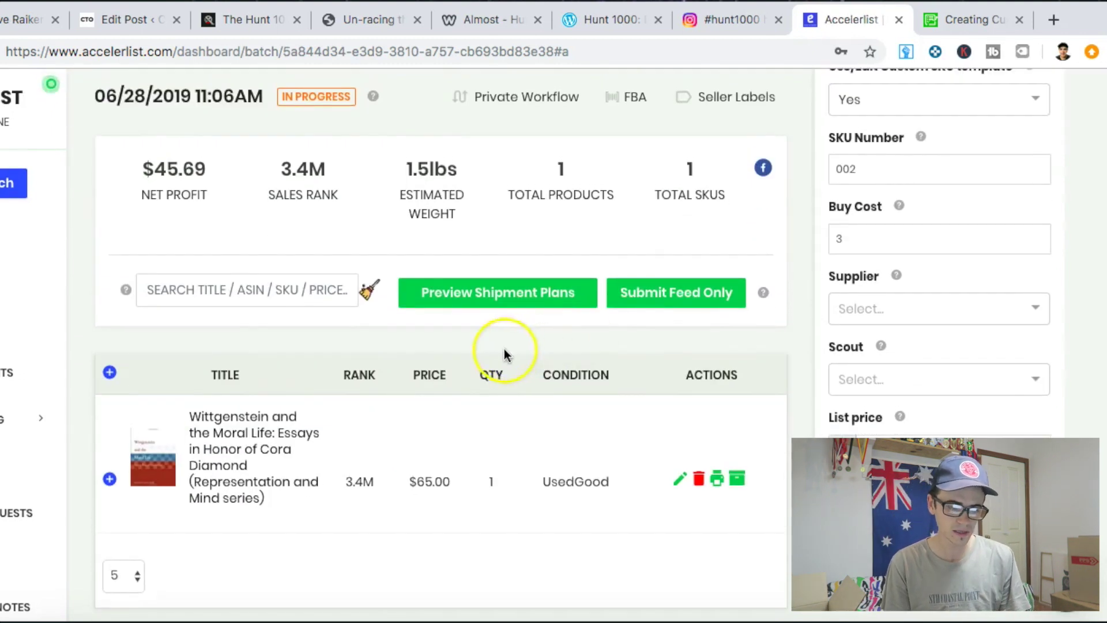
pyautogui.scroll(3, 507, 352)
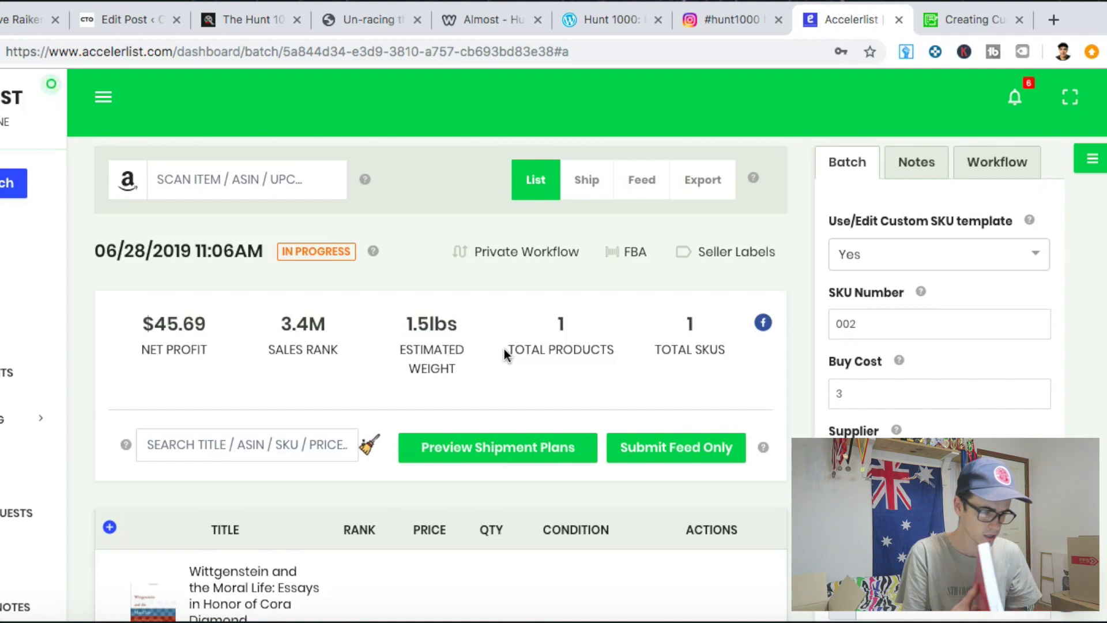
pyautogui.write('9780201704310')
pyautogui.press('Return')
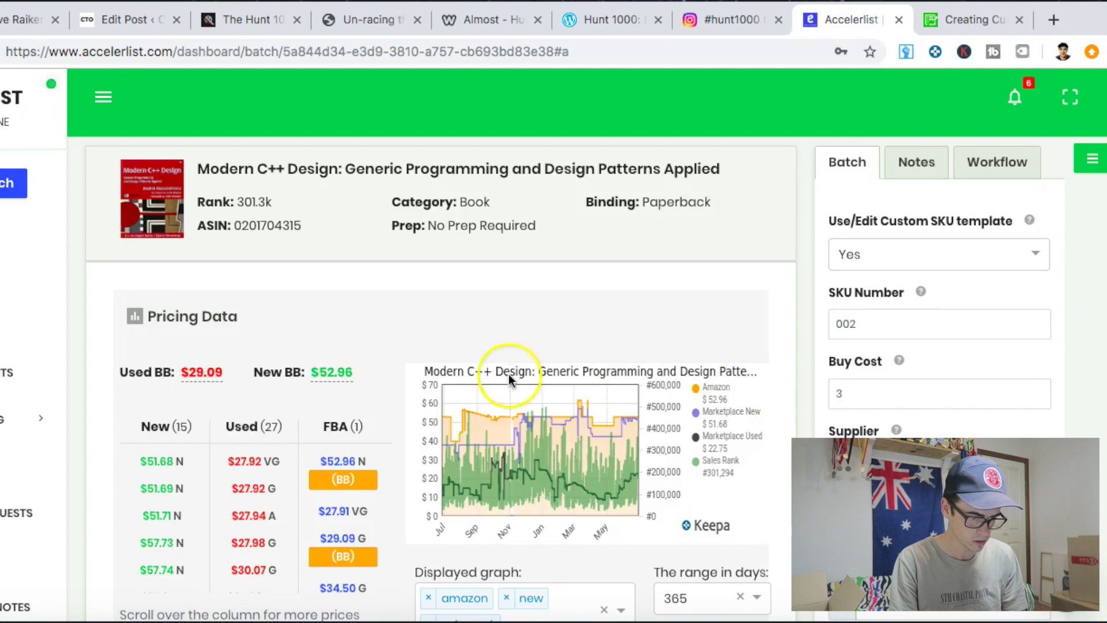
# Set the condition of the Modern C++ Design book to Good
pyautogui.scroll(-10, 527, 381)
pyautogui.scroll(-3, 509, 378)
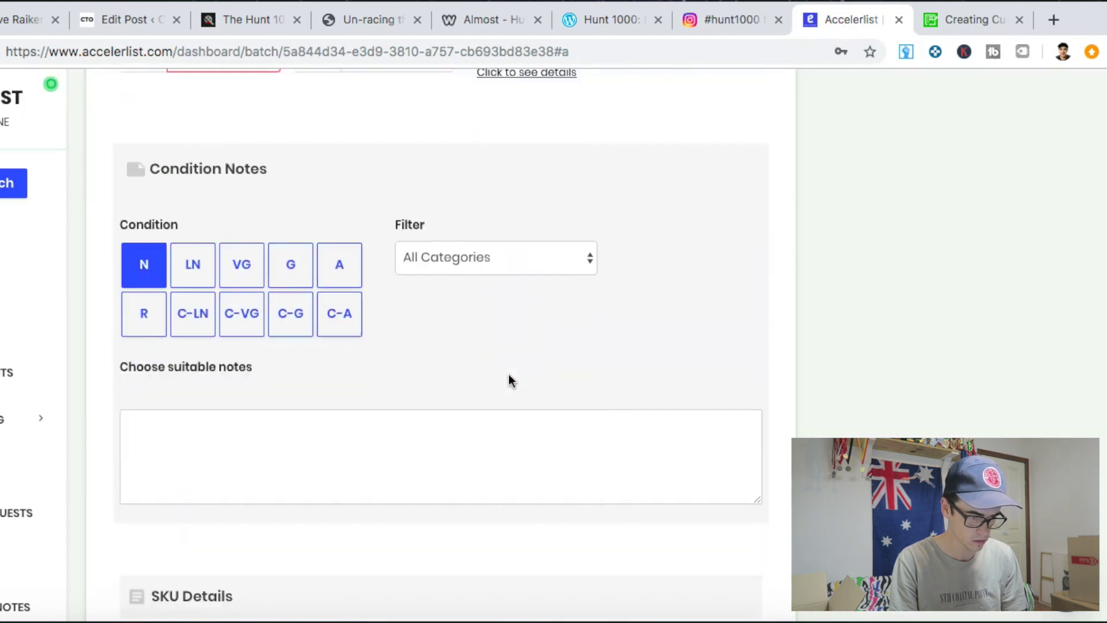
pyautogui.click(302, 264)
pyautogui.scroll(-5, 475, 419)
pyautogui.scroll(-2, 475, 417)
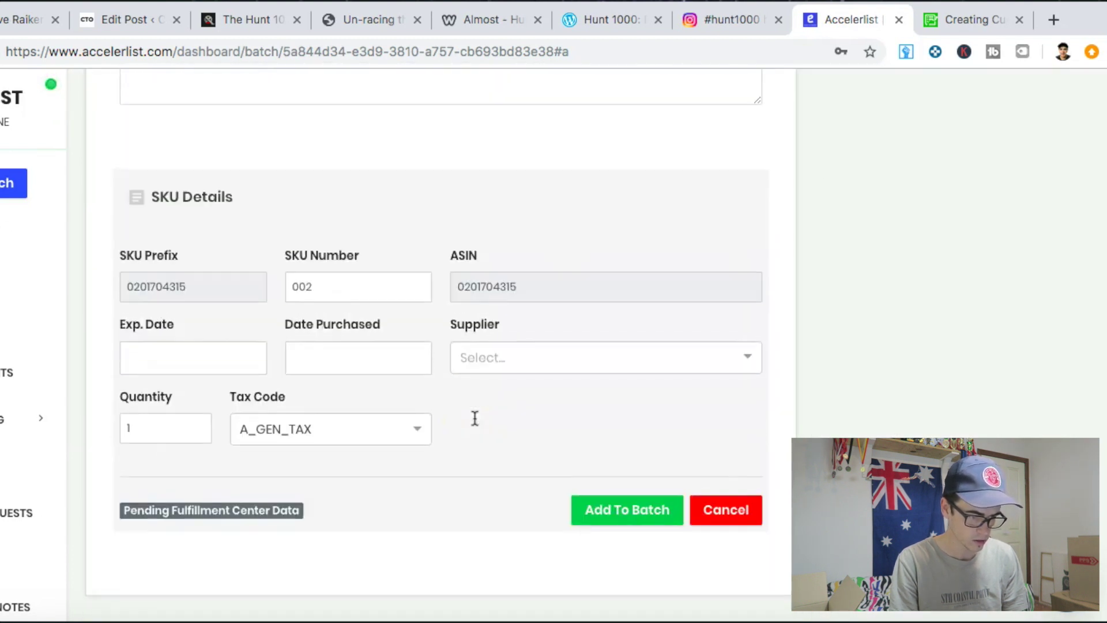
# Examine the Modern C++ Design book's competing offers, sales rank and Keepa price history graph
pyautogui.scroll(12, 474, 418)
pyautogui.scroll(5, 496, 378)
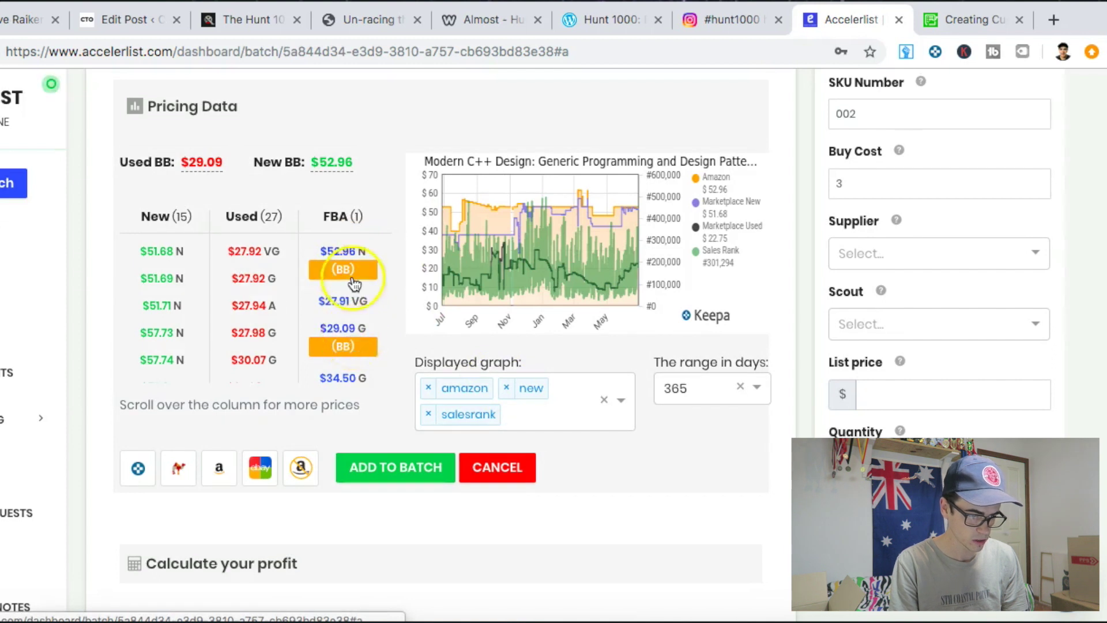
pyautogui.scroll(-1, 353, 282)
pyautogui.scroll(1, 353, 282)
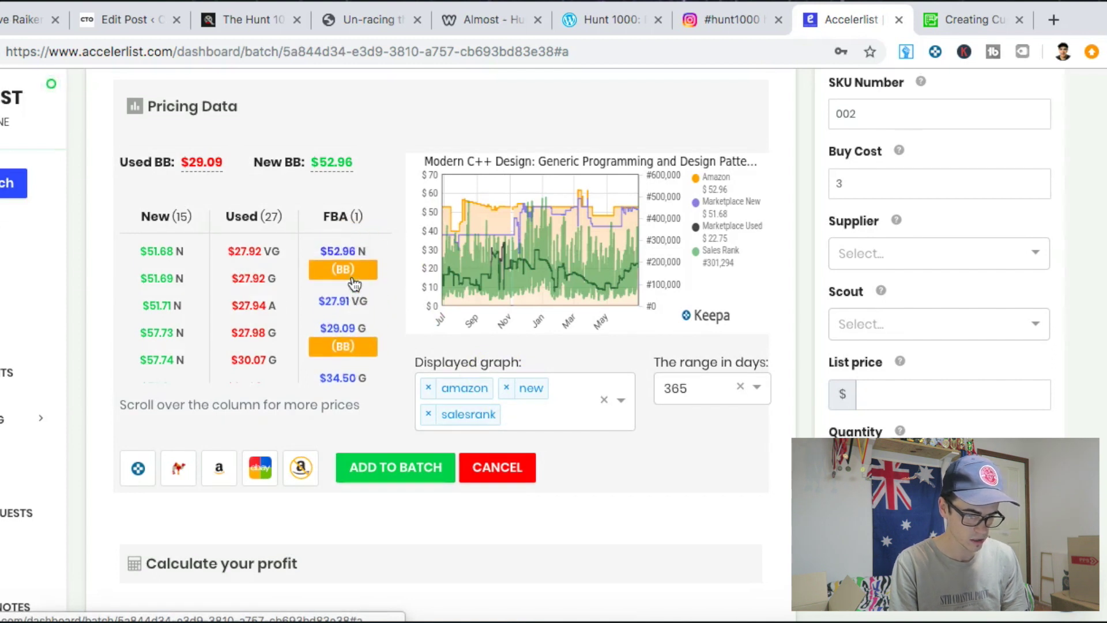
pyautogui.scroll(1, 354, 282)
pyautogui.scroll(2, 353, 285)
pyautogui.moveTo(275, 202); pyautogui.dragTo(238, 202)
pyautogui.scroll(-3, 358, 470)
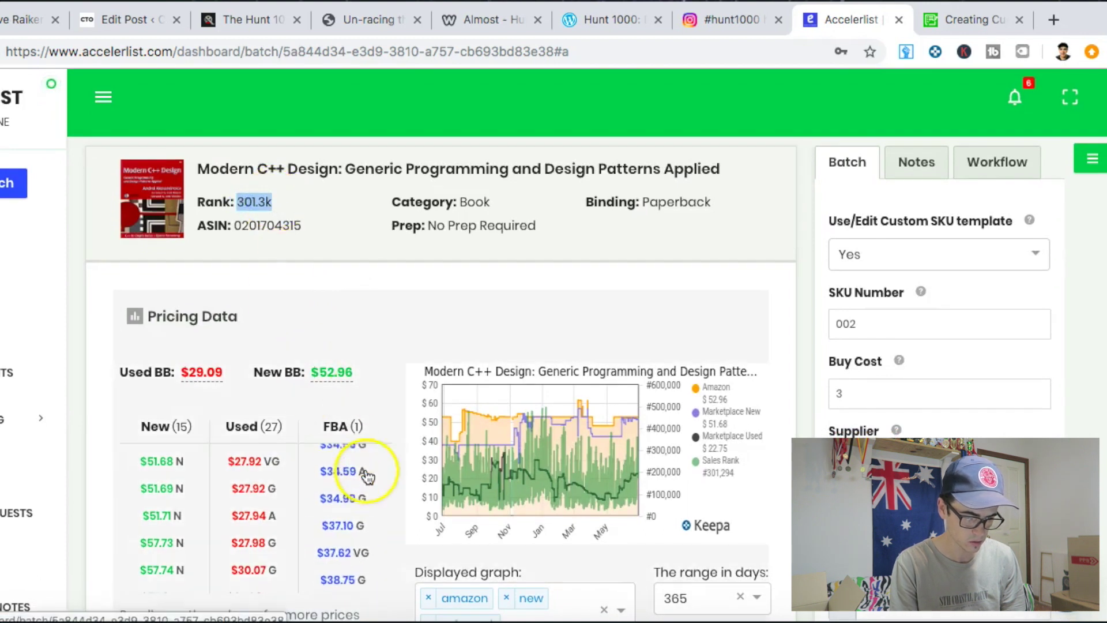
pyautogui.scroll(5, 565, 491)
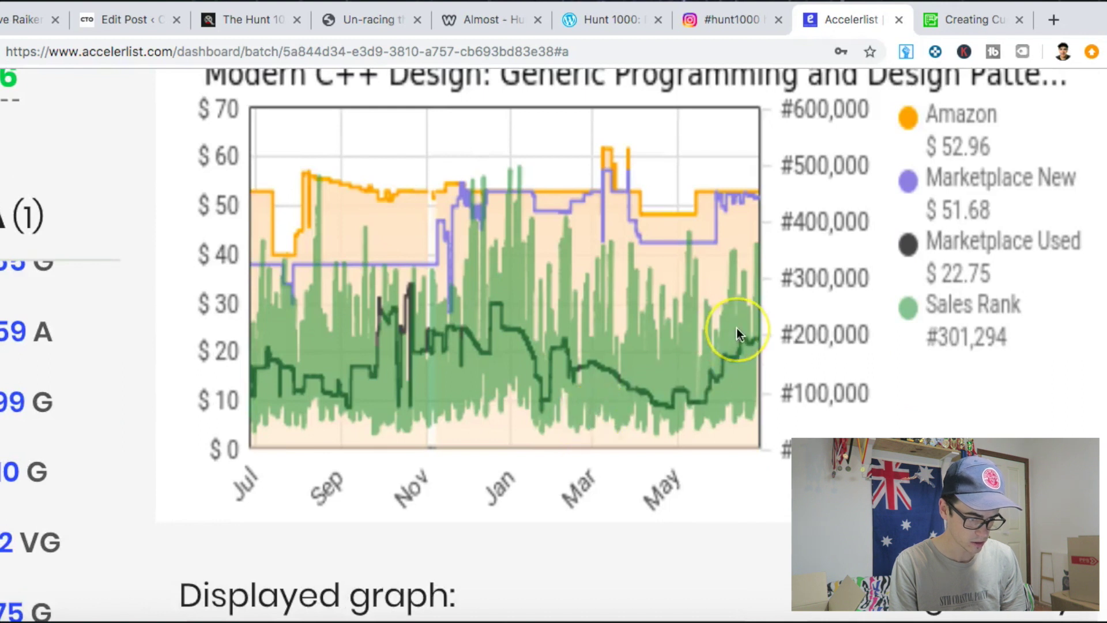
pyautogui.scroll(-5, 736, 327)
pyautogui.scroll(3, 311, 445)
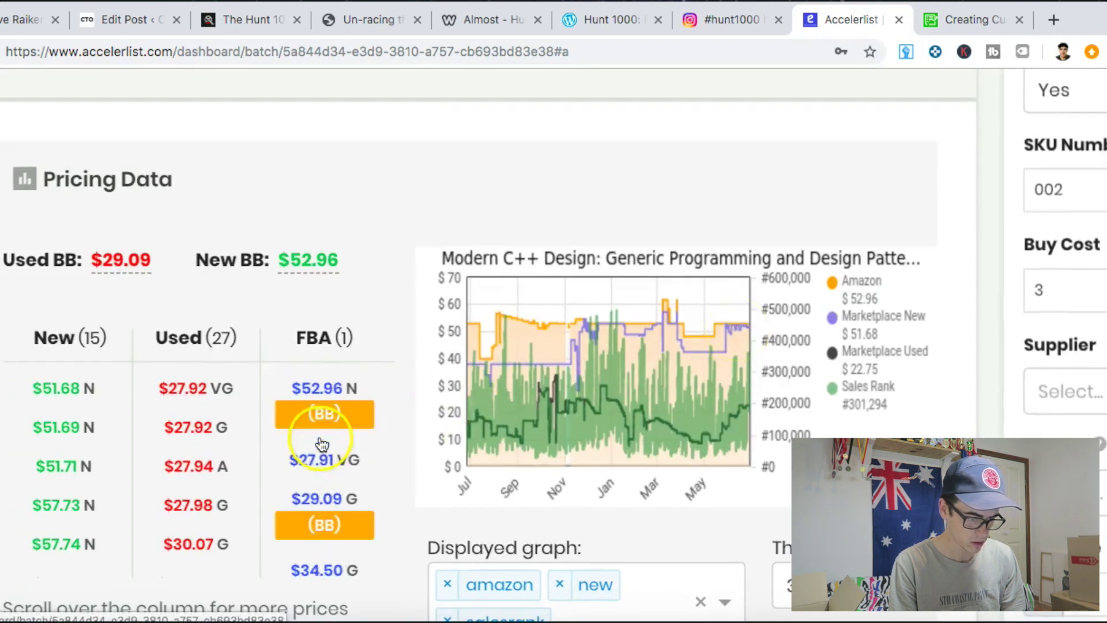
# Price the Modern C++ Design book to match the $27.91 Very Good FBA offer and add it to the batch
pyautogui.click(349, 500)
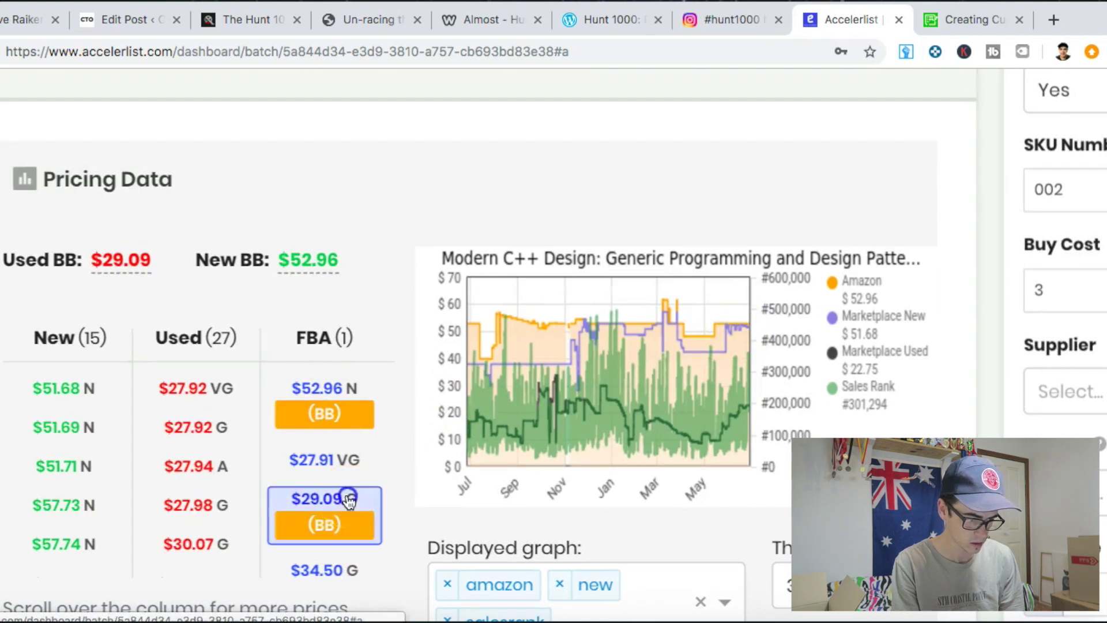
pyautogui.click(309, 468)
pyautogui.scroll(-3, 309, 467)
pyautogui.scroll(3, 309, 468)
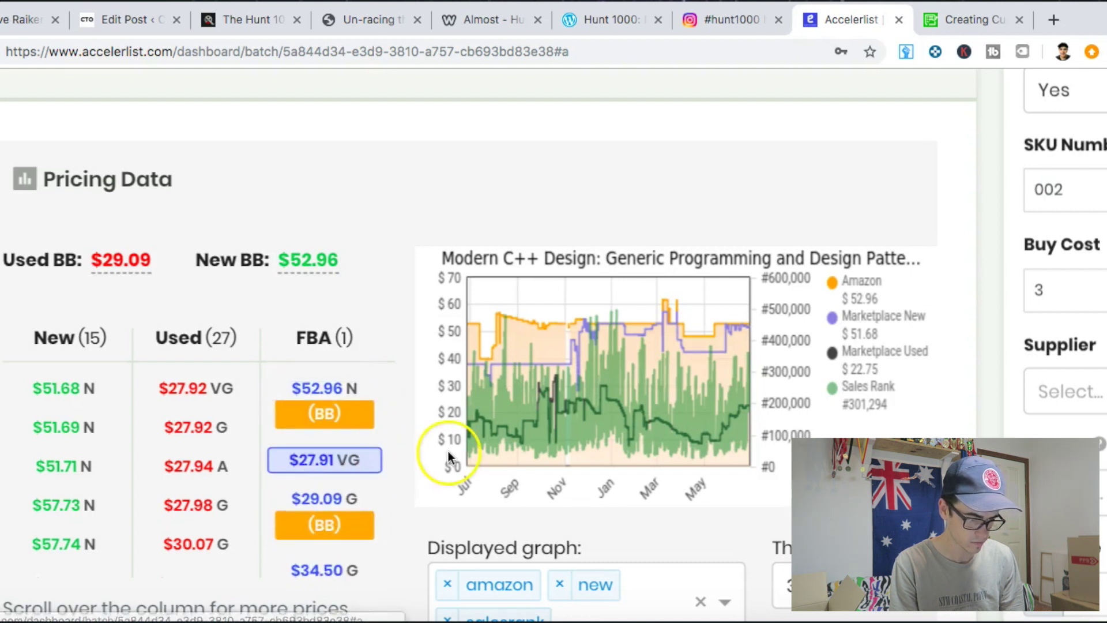
pyautogui.scroll(-10, 456, 452)
pyautogui.click(650, 511)
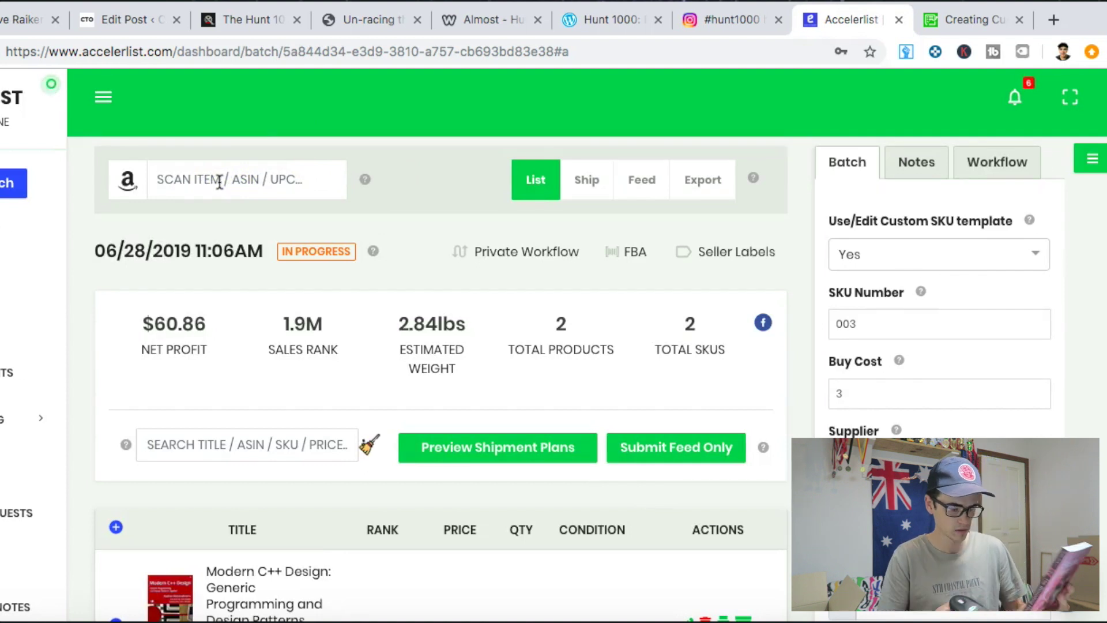
pyautogui.write('9780958095907')
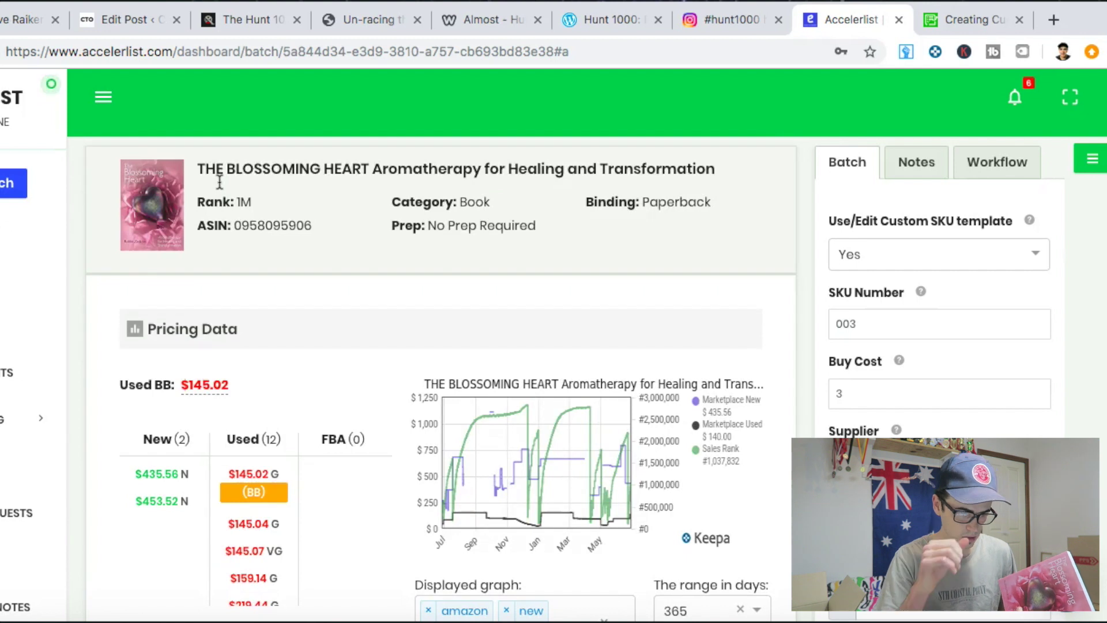
pyautogui.scroll(-2, 617, 501)
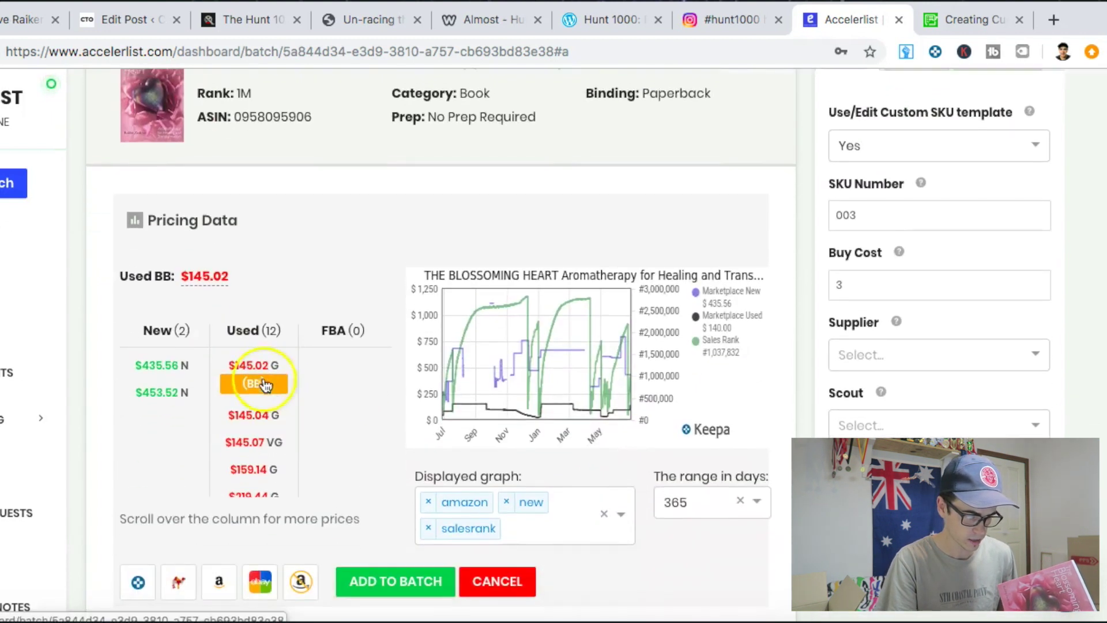
pyautogui.click(261, 378)
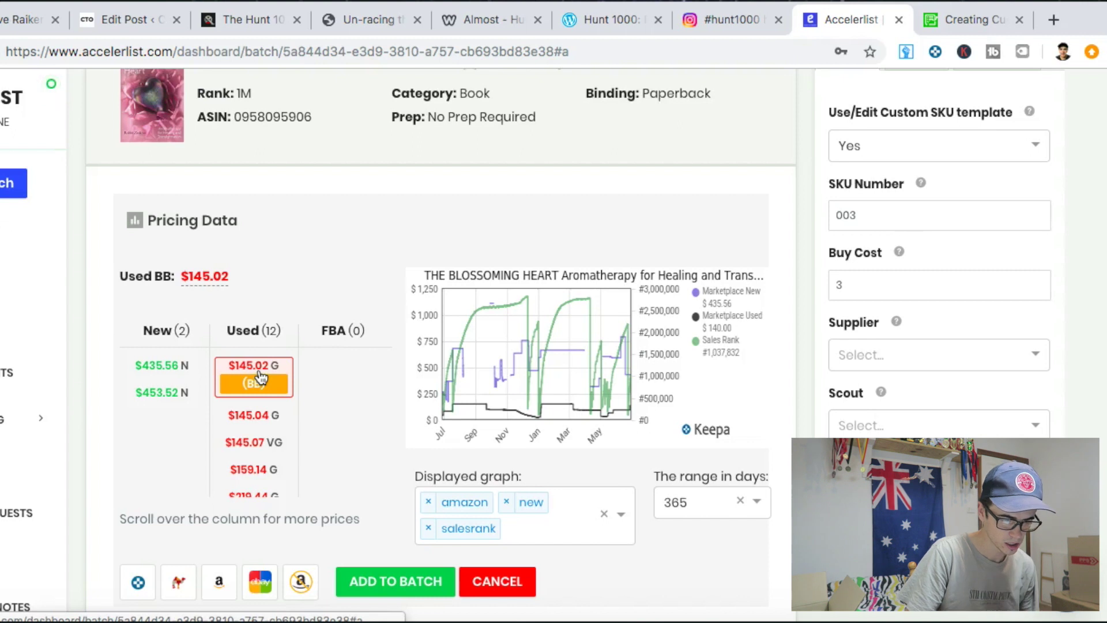
# Grade The Blossoming Heart as Good and add it to the batch with its default SKU details
pyautogui.scroll(-3, 456, 372)
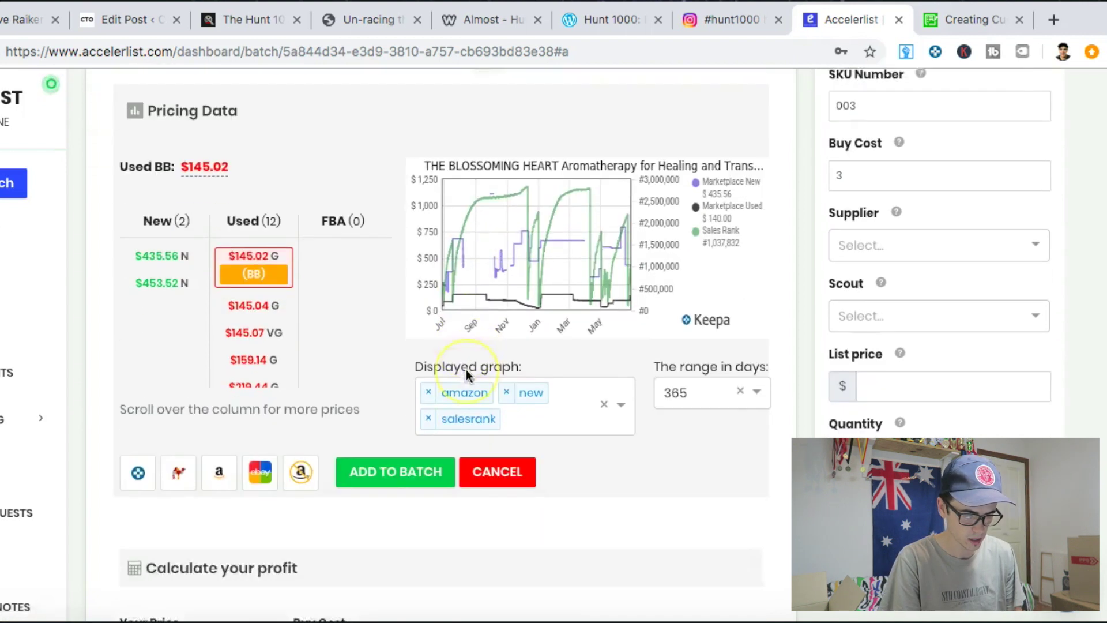
pyautogui.scroll(-8, 466, 369)
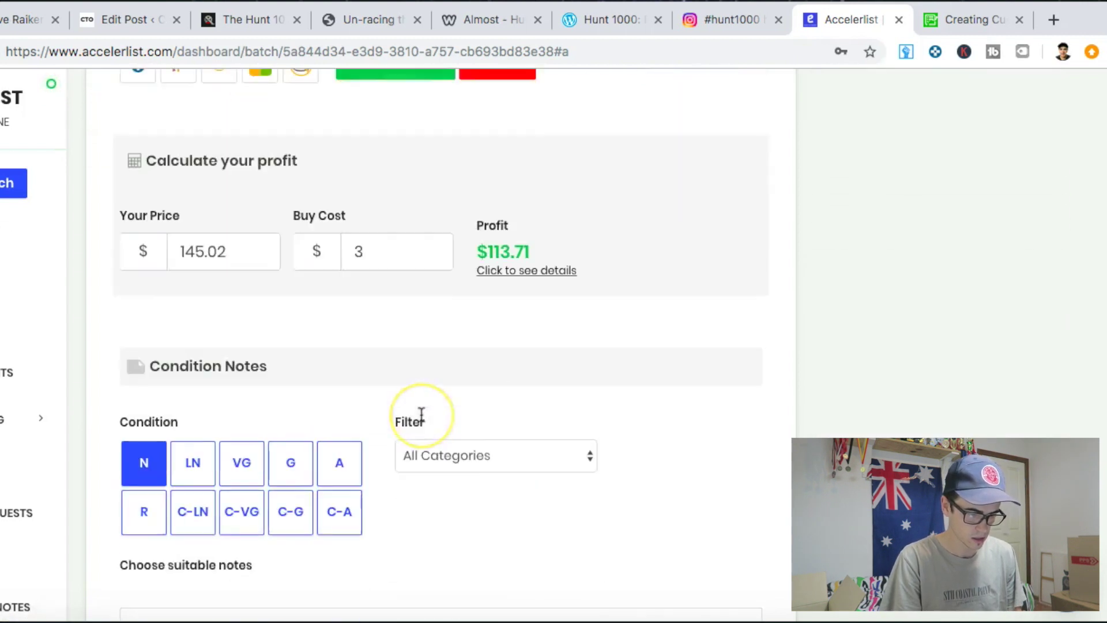
pyautogui.scroll(-3, 421, 414)
pyautogui.click(297, 360)
pyautogui.scroll(-10, 519, 420)
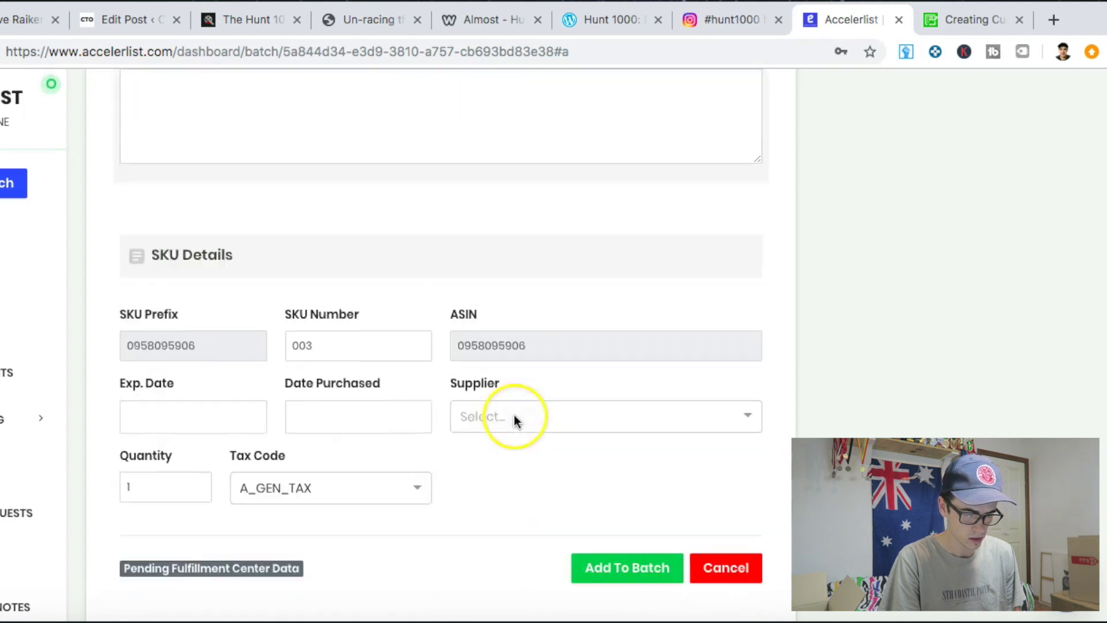
pyautogui.click(618, 512)
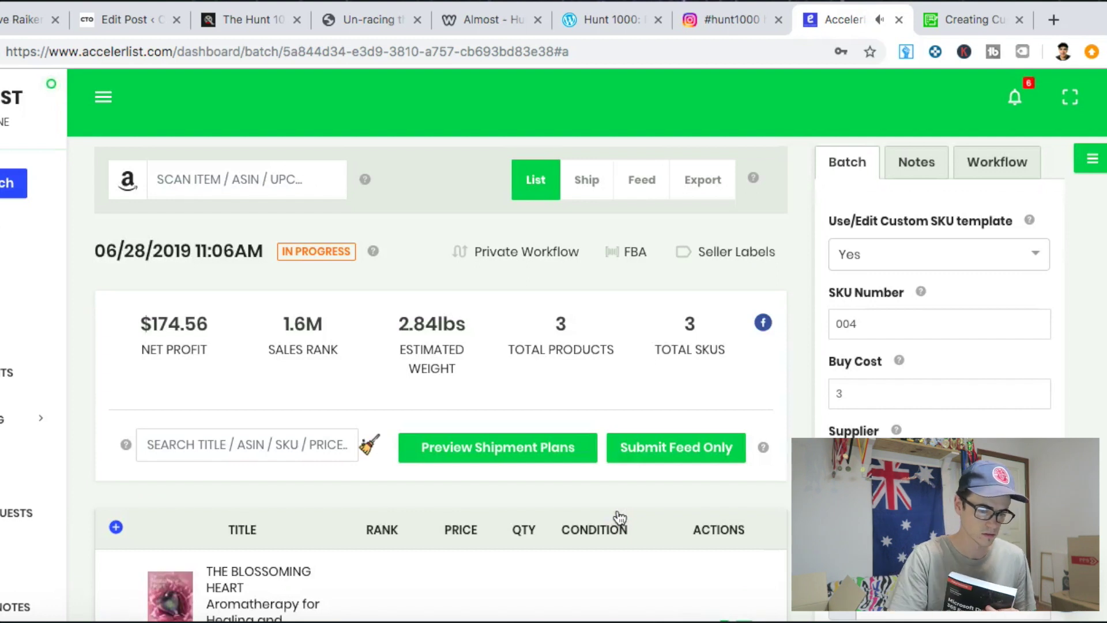
pyautogui.click(300, 185)
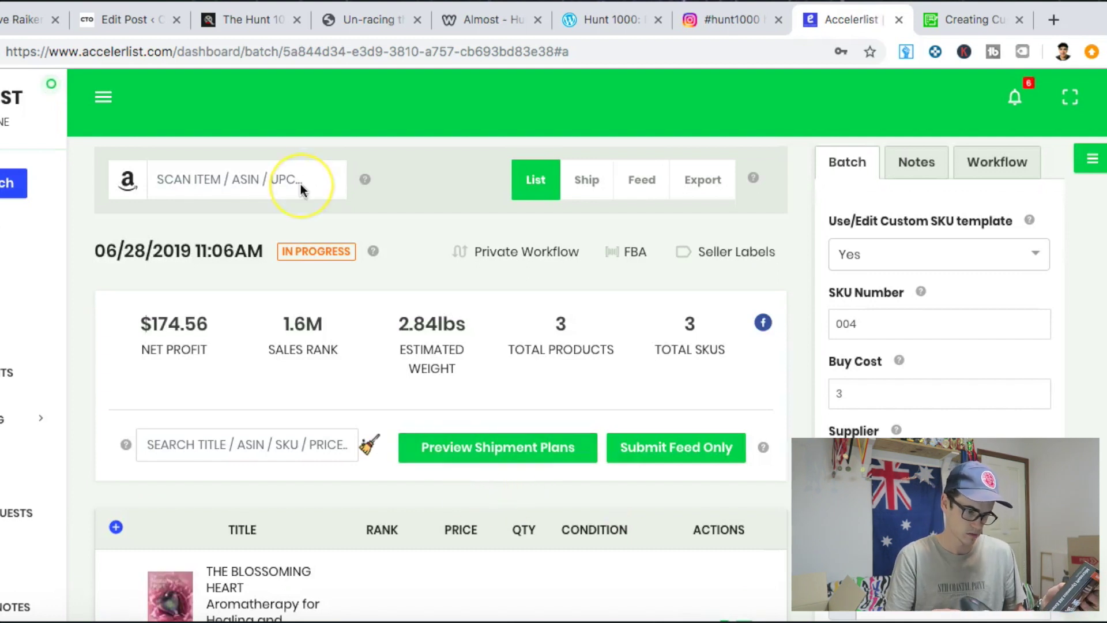
pyautogui.write('9781786464170')
pyautogui.press('Return')
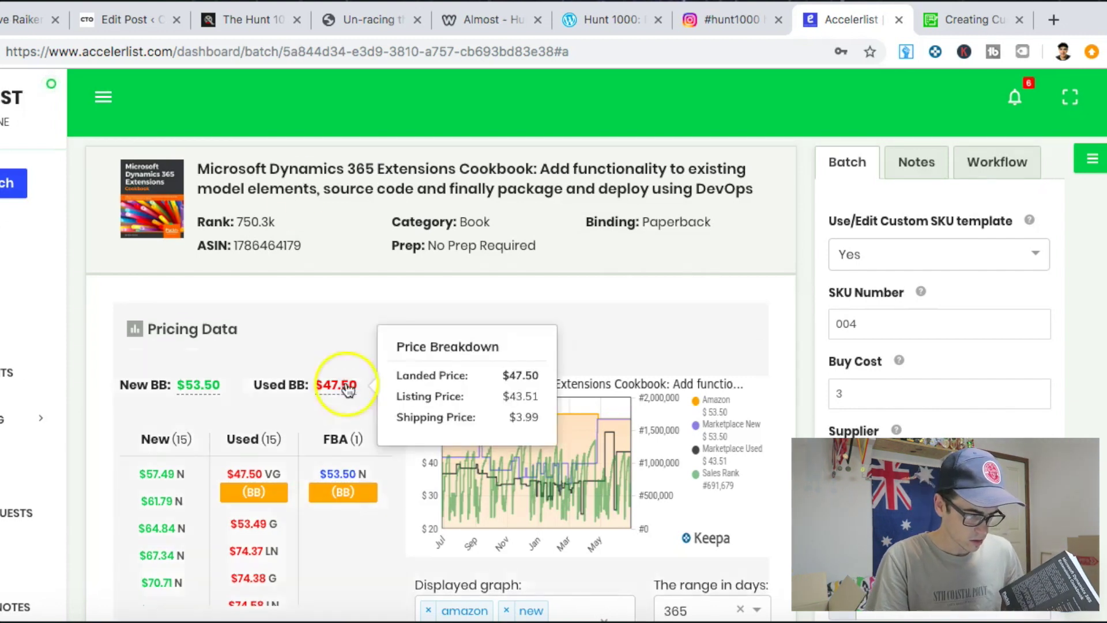
pyautogui.scroll(-3, 340, 387)
pyautogui.click(260, 282)
# Grade the Dynamics 365 cookbook as Good with the condition note "Has previous owners details on the inside of the front cover."
pyautogui.scroll(-1, 394, 403)
pyautogui.scroll(-6, 393, 403)
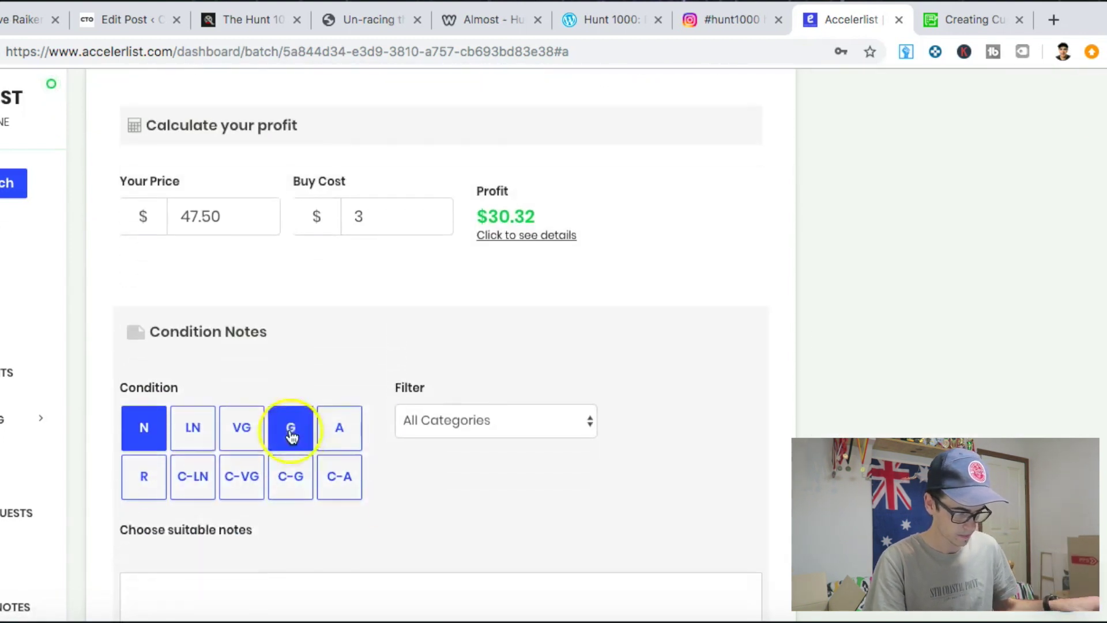
pyautogui.click(291, 437)
pyautogui.scroll(-5, 346, 480)
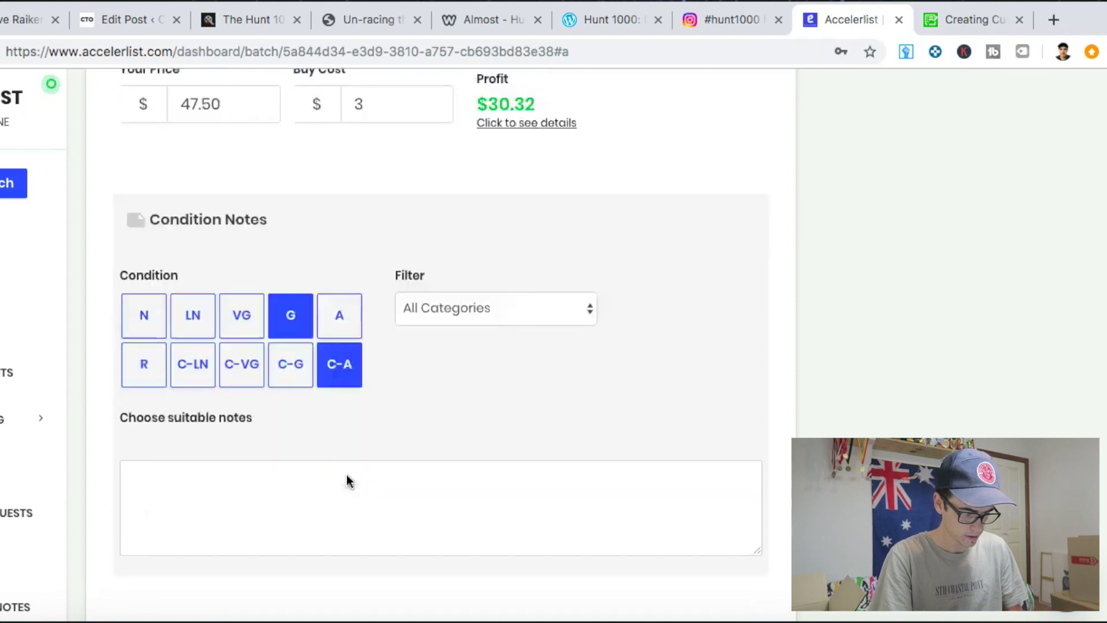
pyautogui.click(286, 314)
pyautogui.write('H')
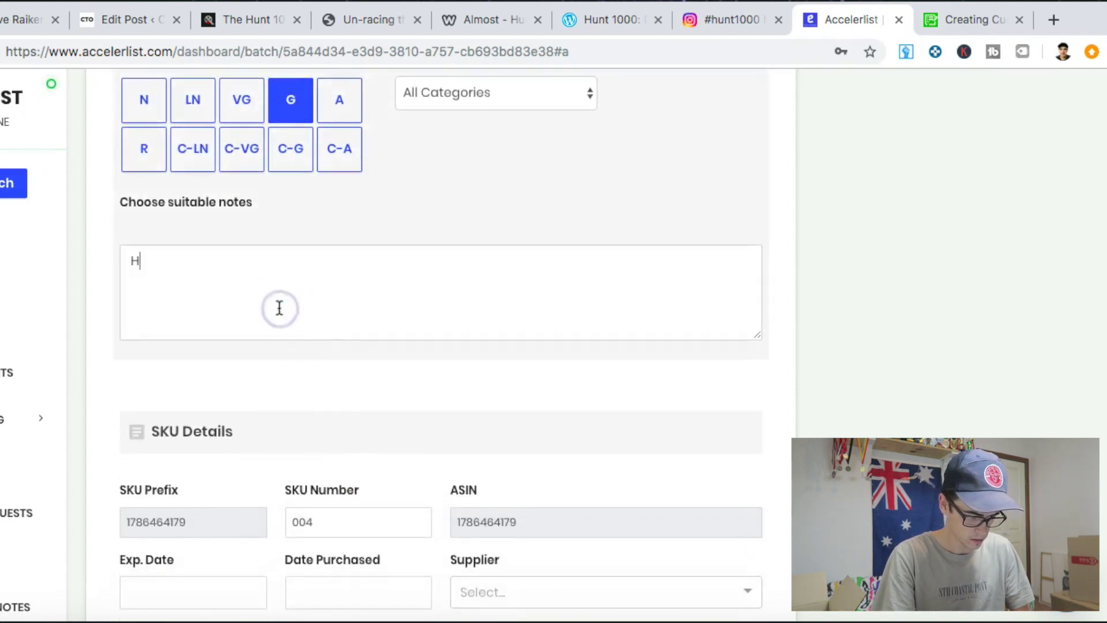
pyautogui.write('as previous o')
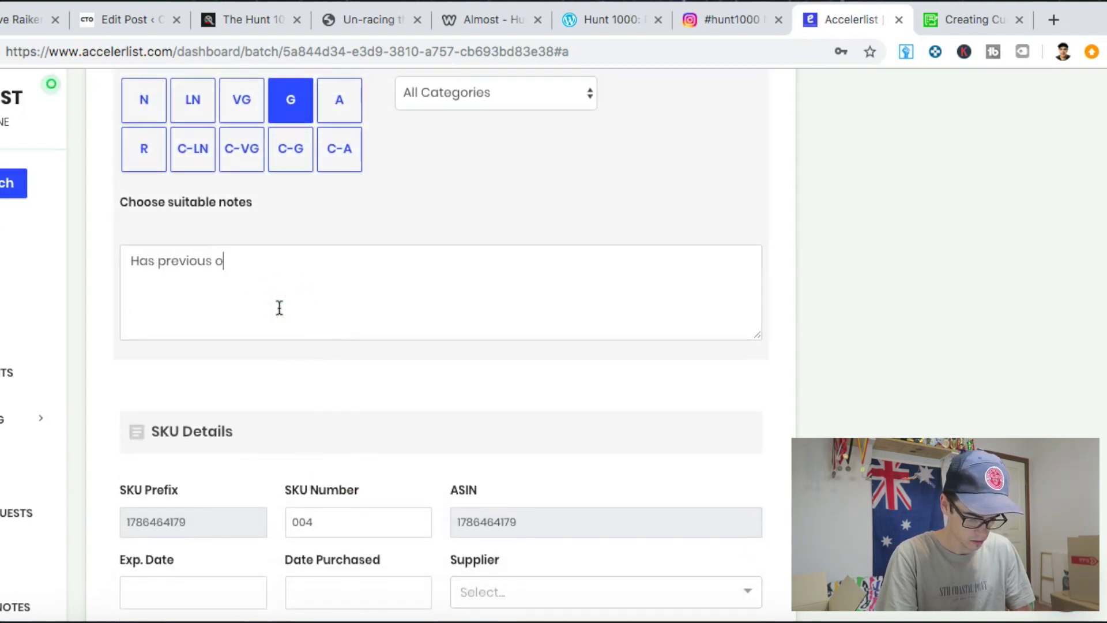
pyautogui.write('wners details on the inside of the front cover.')
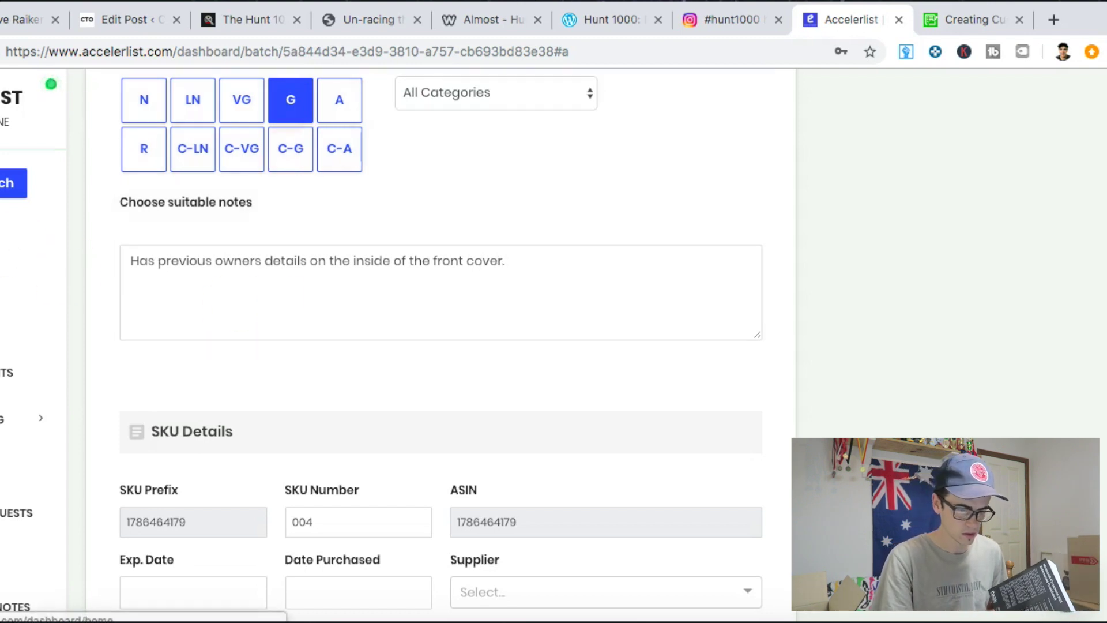
# Recheck the Dynamics 365 cookbook's listing details and add it to the batch
pyautogui.scroll(-5, 440, 346)
pyautogui.scroll(6, 441, 346)
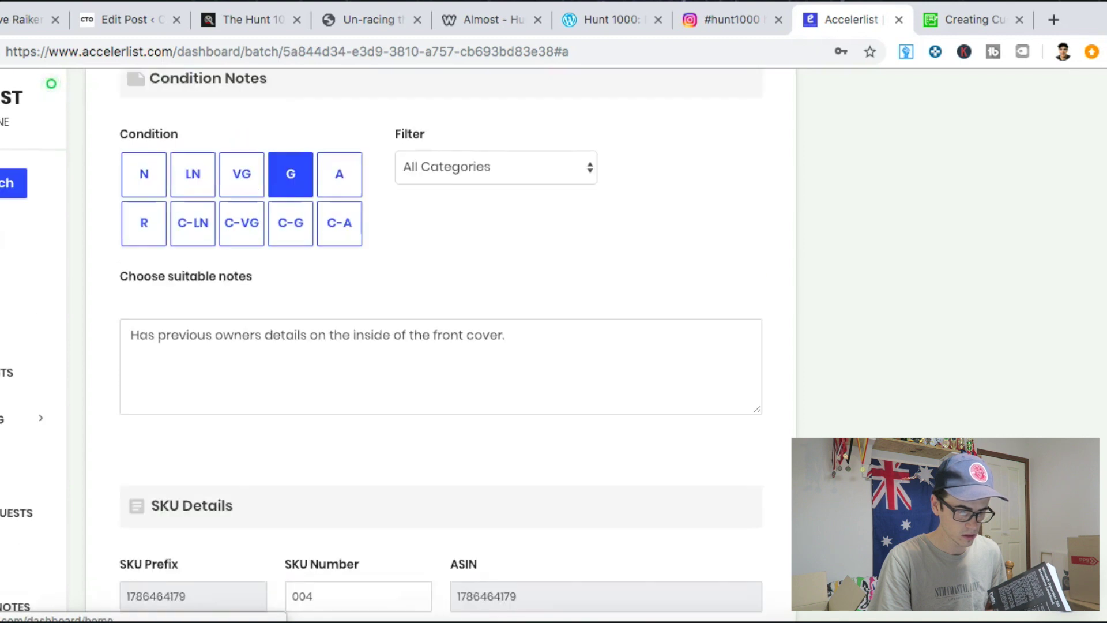
pyautogui.scroll(12, 441, 346)
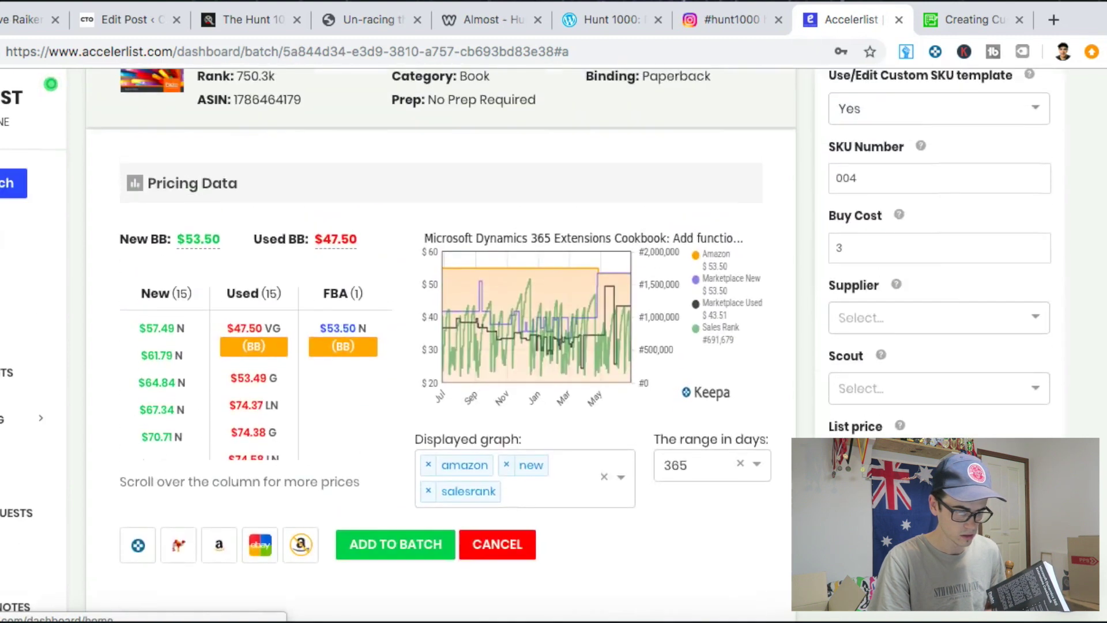
pyautogui.scroll(-12, 398, 462)
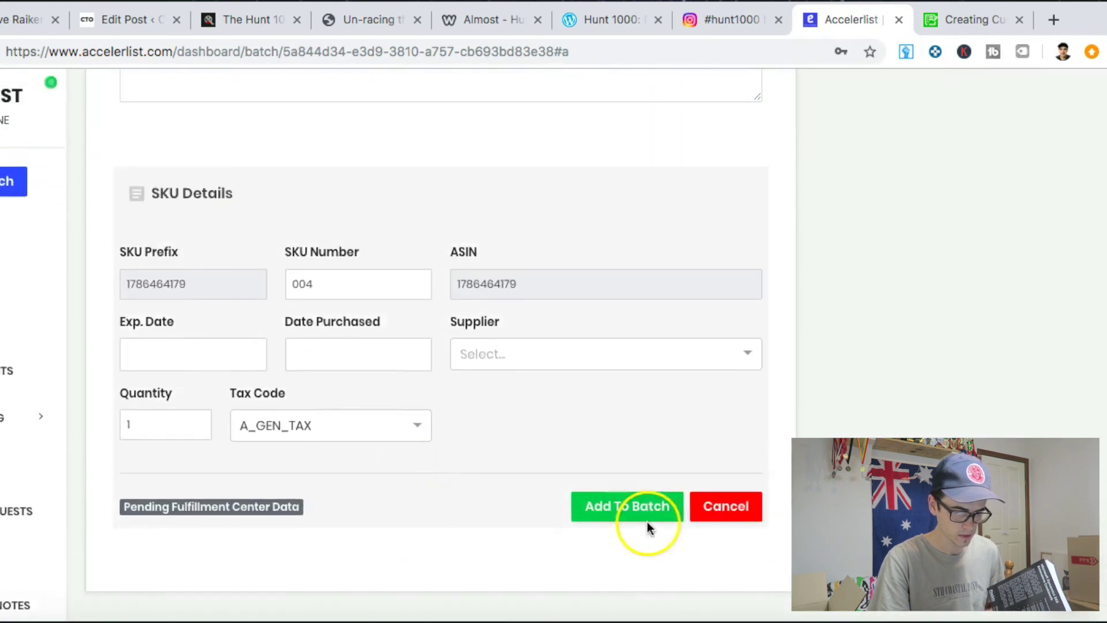
pyautogui.click(647, 522)
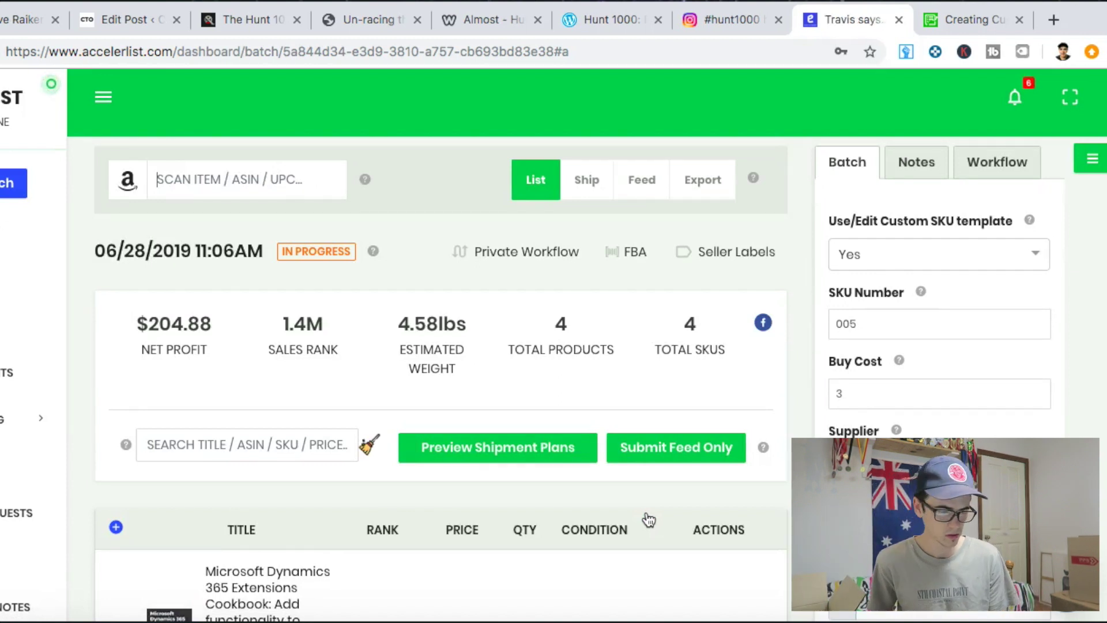
pyautogui.write('9781928598299')
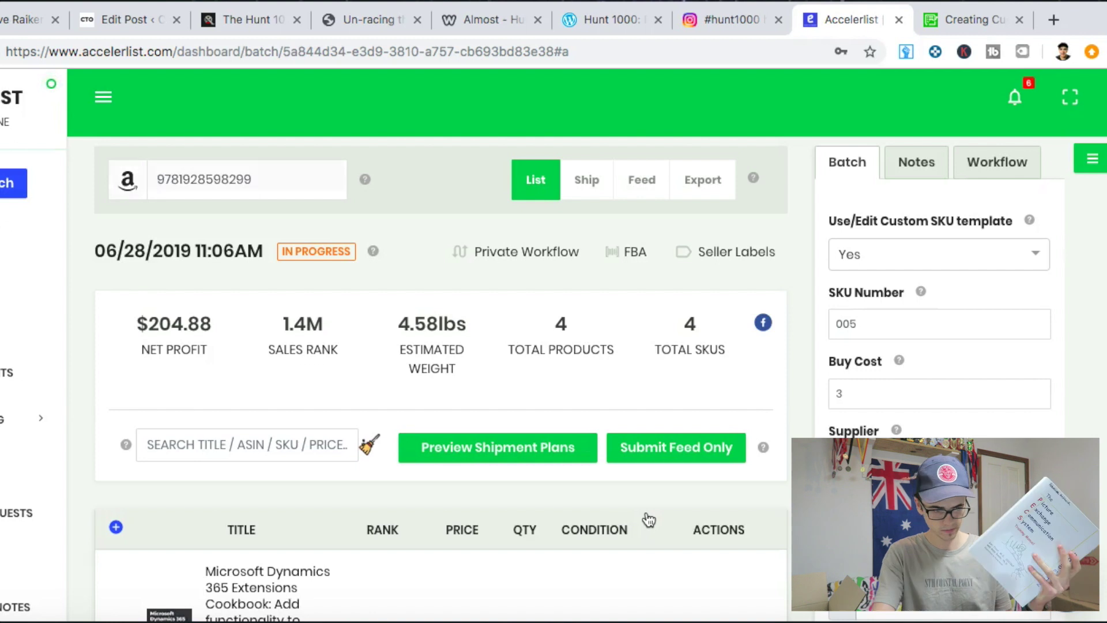
pyautogui.press('Return')
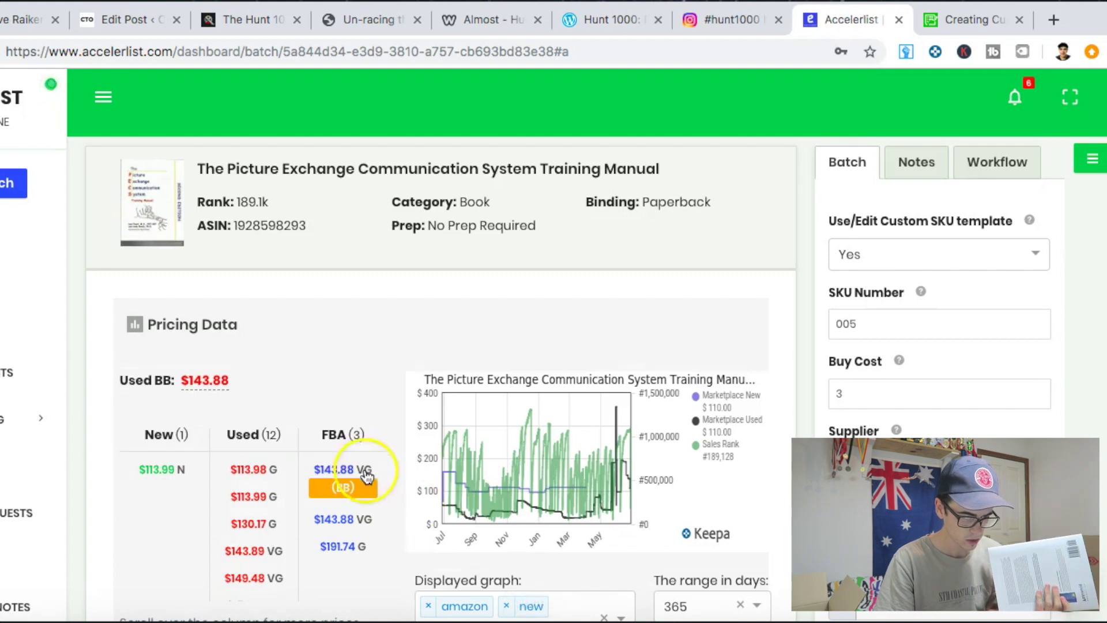
pyautogui.click(329, 480)
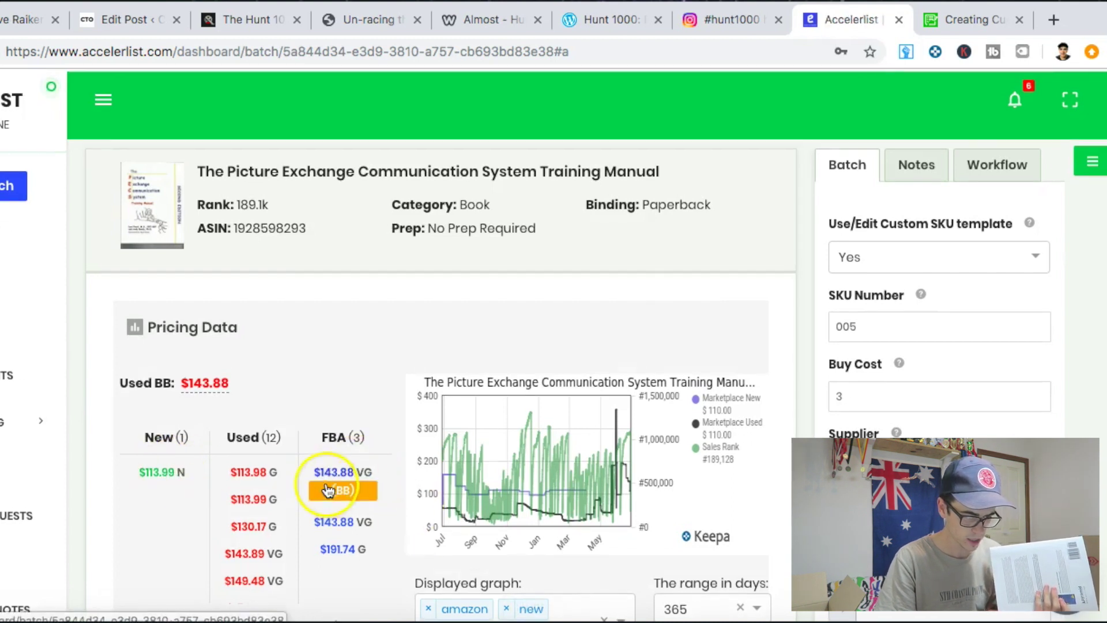
pyautogui.scroll(-7, 387, 340)
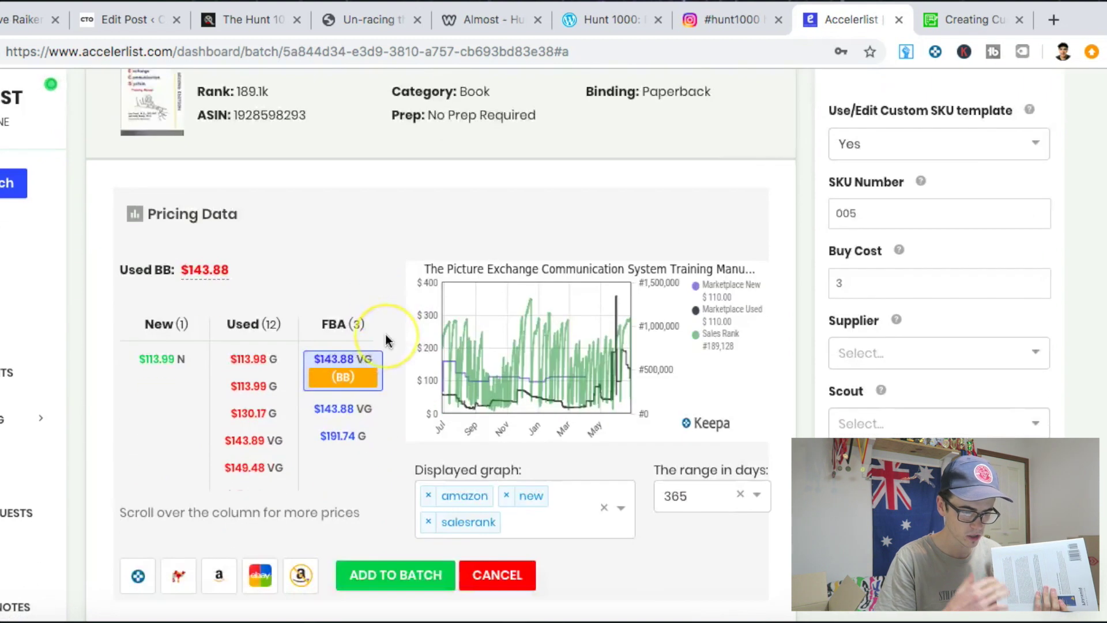
pyautogui.scroll(-1, 387, 340)
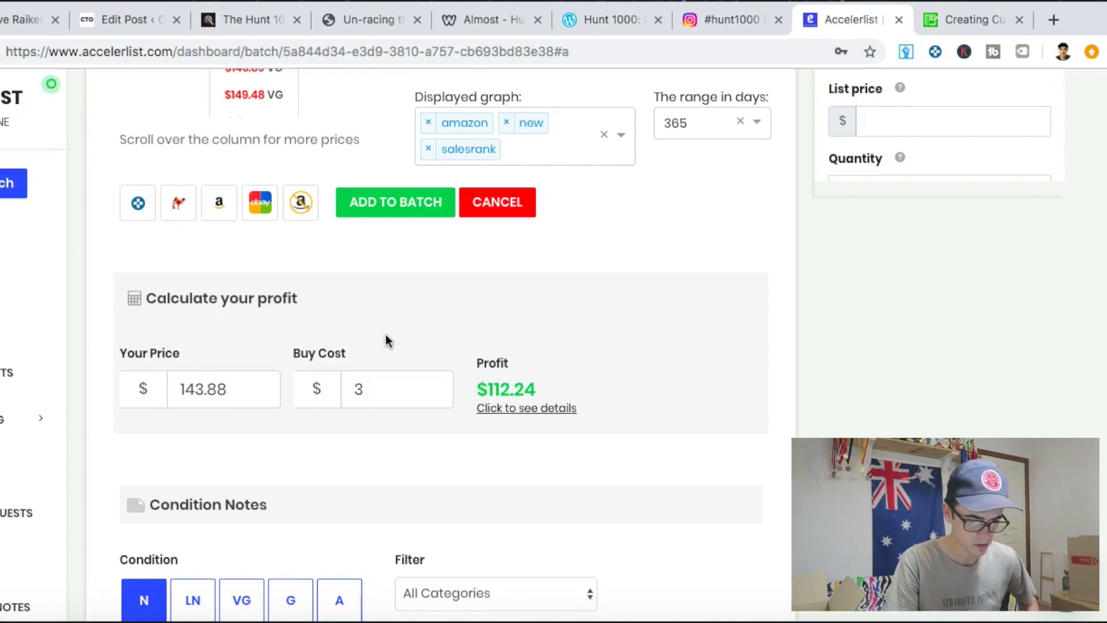
# Set the condition of the Picture Exchange Communication System manual to Good
pyautogui.click(294, 557)
pyautogui.click(290, 597)
pyautogui.scroll(-10, 428, 432)
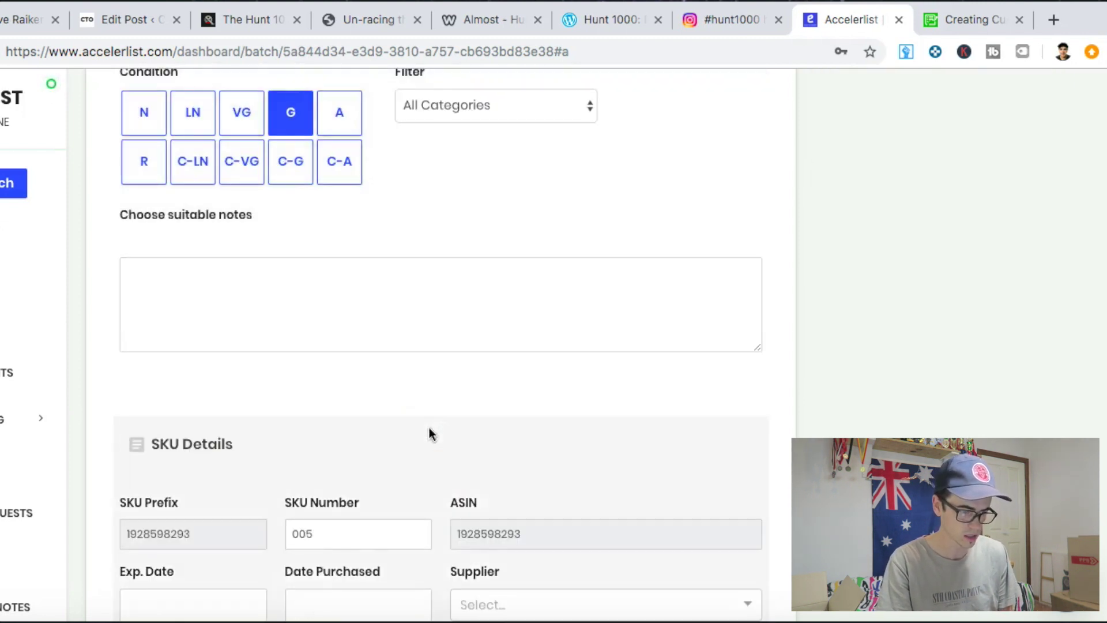
# Reprice the Picture Exchange manual to match the $113.98 used Good offer
pyautogui.scroll(12, 429, 434)
pyautogui.scroll(1, 430, 434)
pyautogui.click(257, 288)
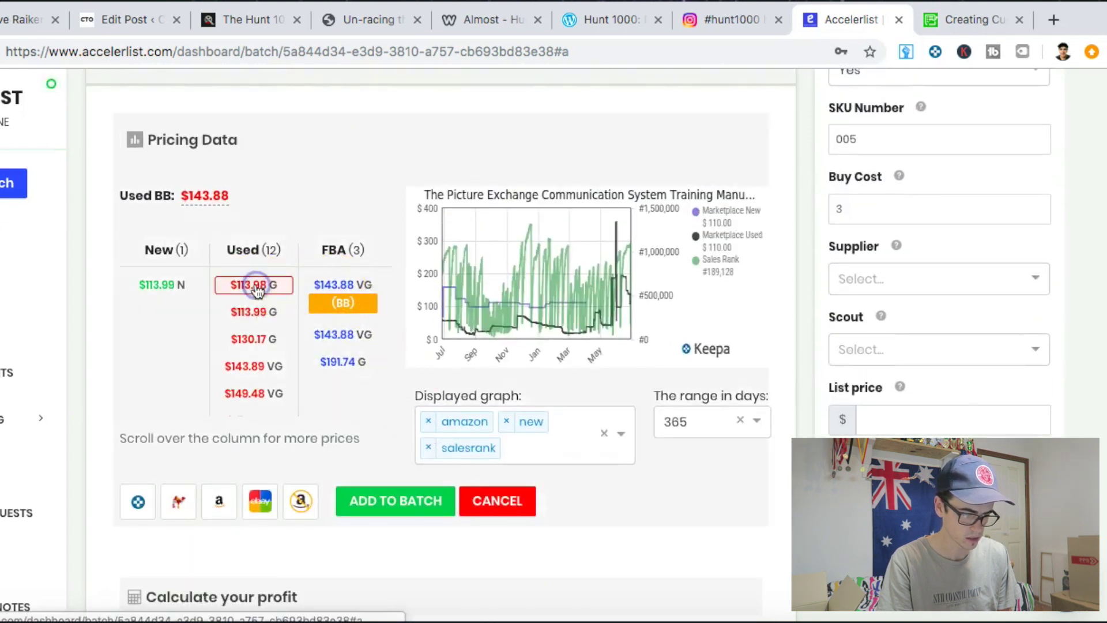
# Check the remaining used offers for the Picture Exchange Communication System manual and add it to the batch
pyautogui.scroll(-3, 276, 419)
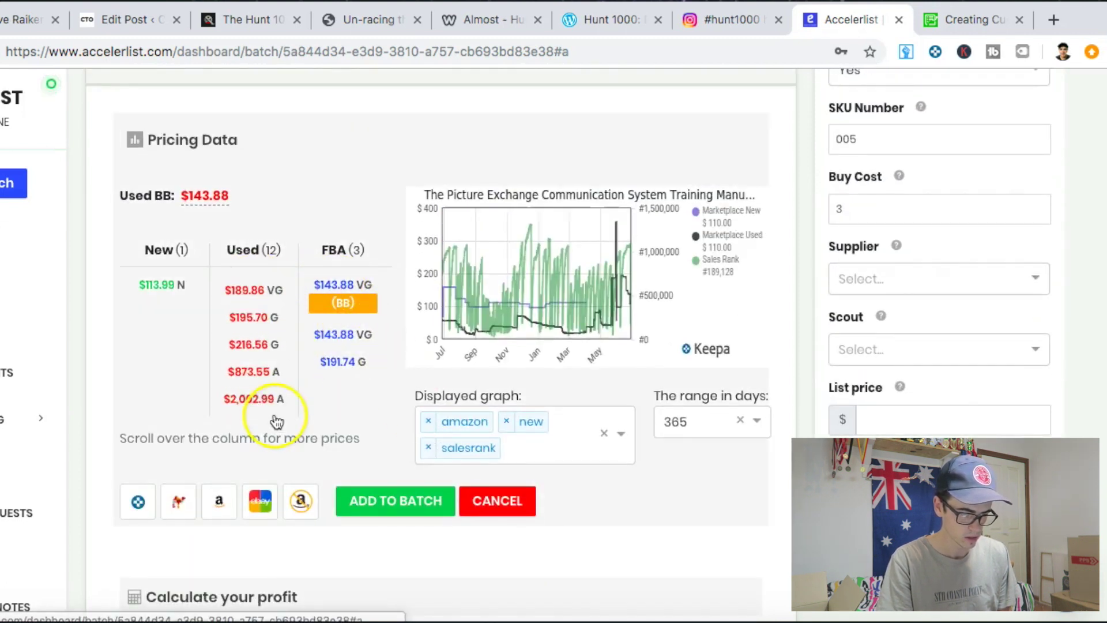
pyautogui.scroll(-9, 275, 418)
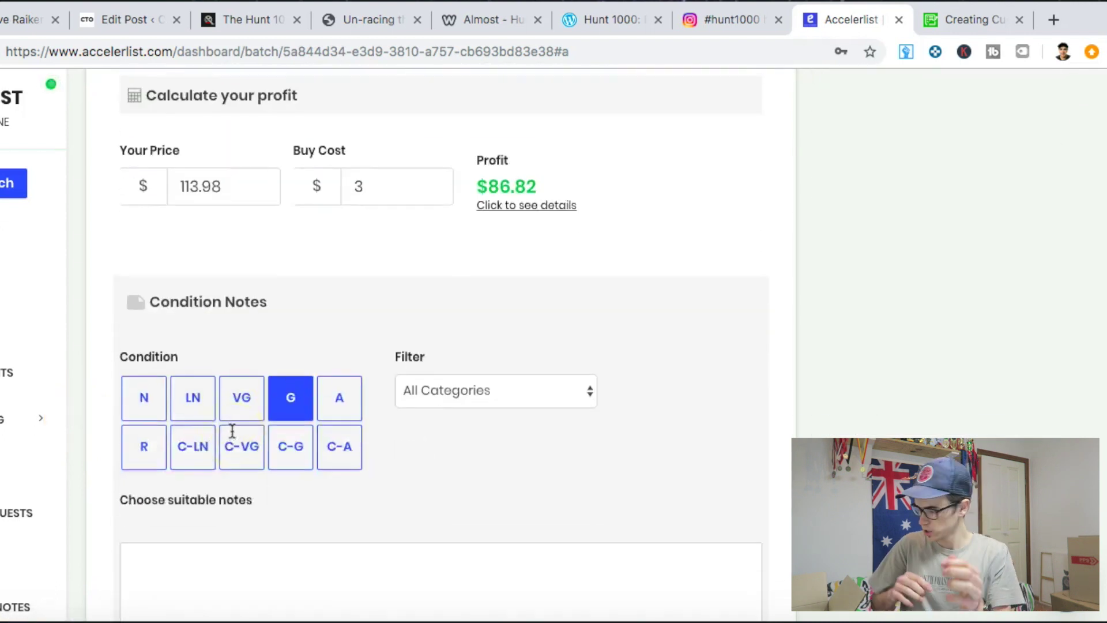
pyautogui.click(232, 431)
pyautogui.scroll(-10, 231, 430)
pyautogui.click(618, 509)
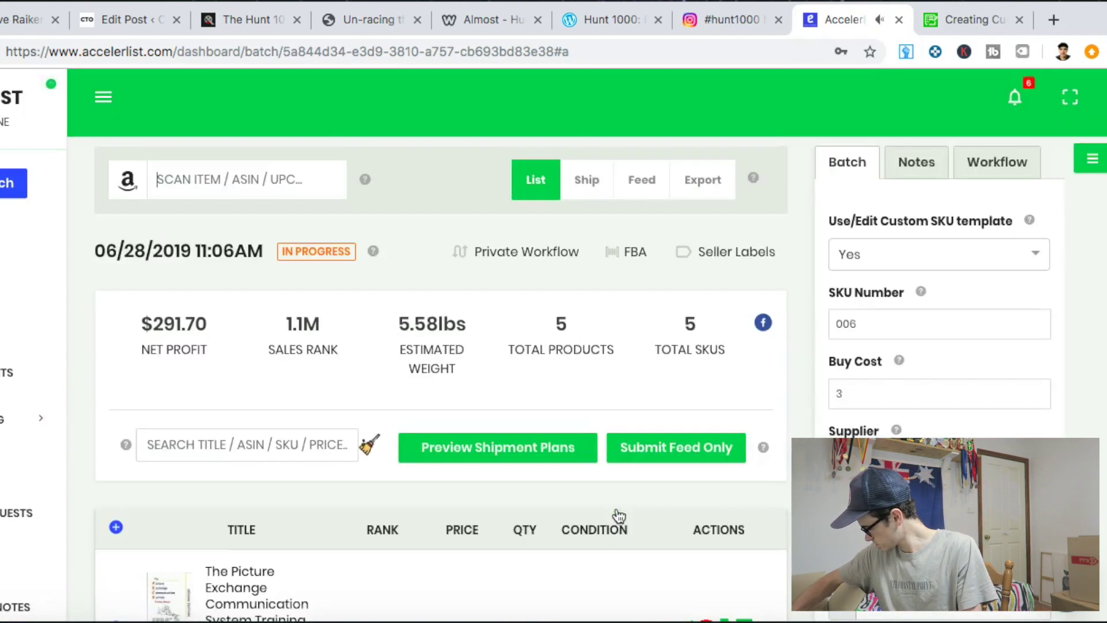
pyautogui.write('9780470080399')
pyautogui.press('Return')
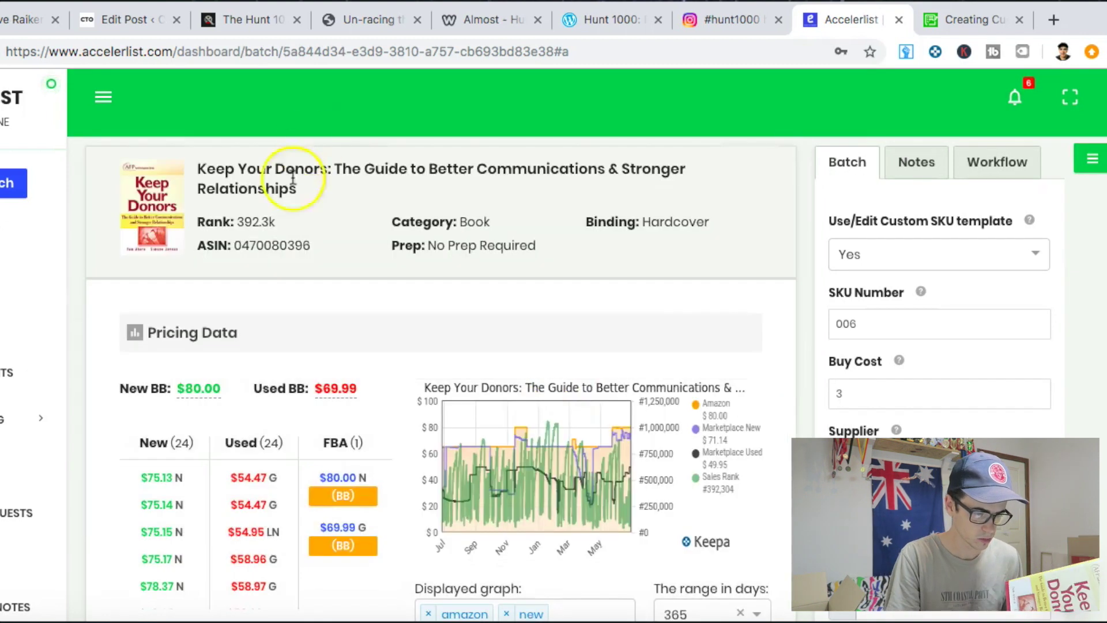
pyautogui.moveTo(237, 222); pyautogui.dragTo(280, 219)
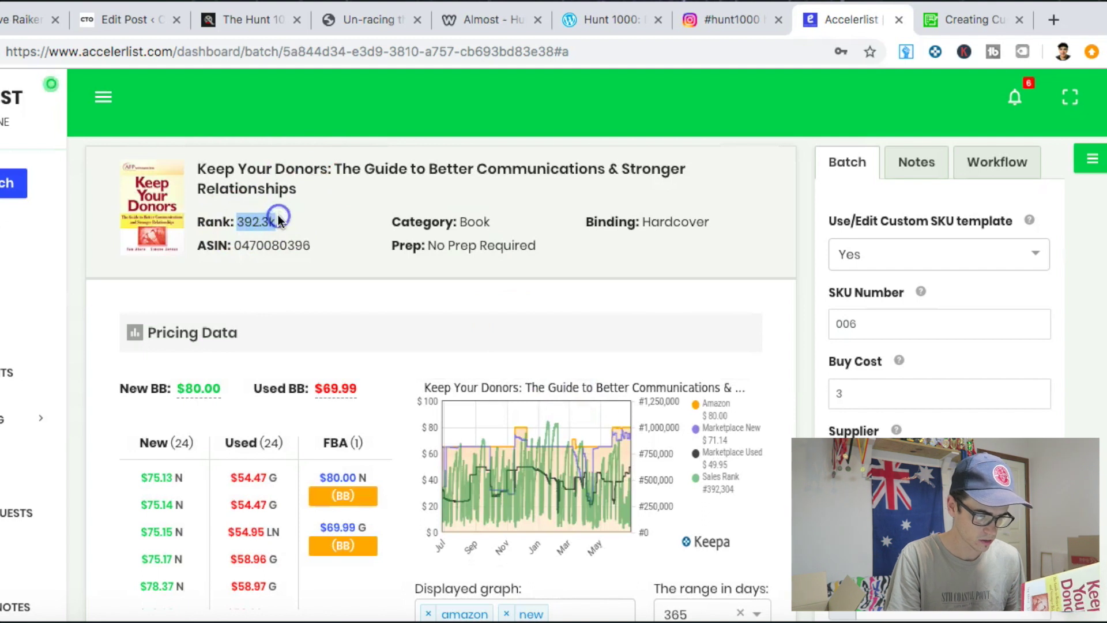
# Compare the new, used and FBA offers for Keep Your Donors and price it at the $69.99 Good FBA buy box offer
pyautogui.click(274, 480)
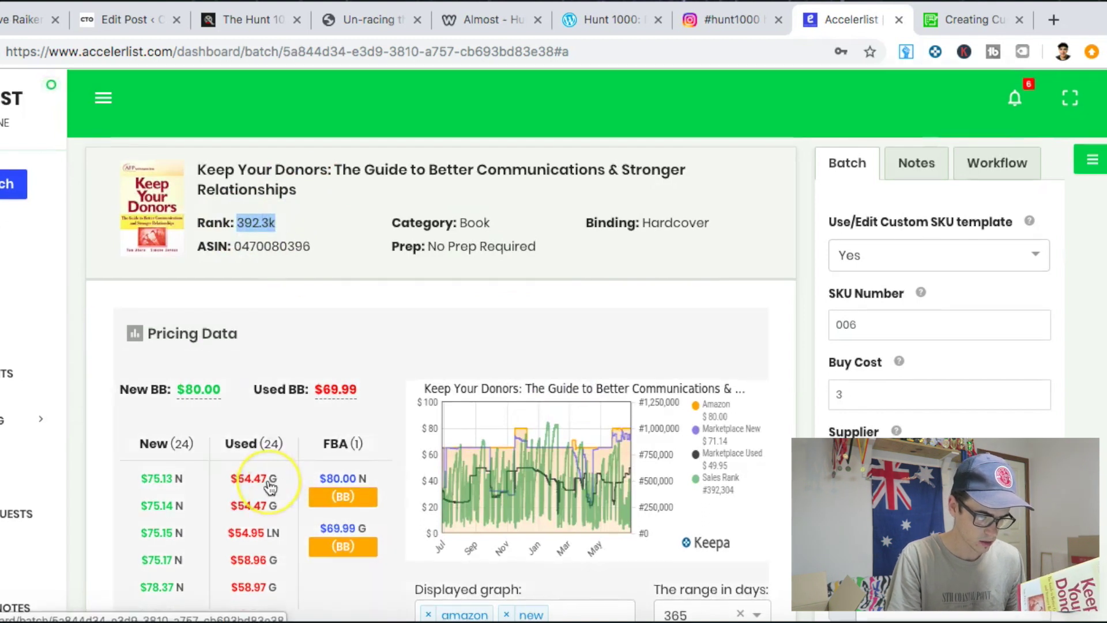
pyautogui.click(148, 488)
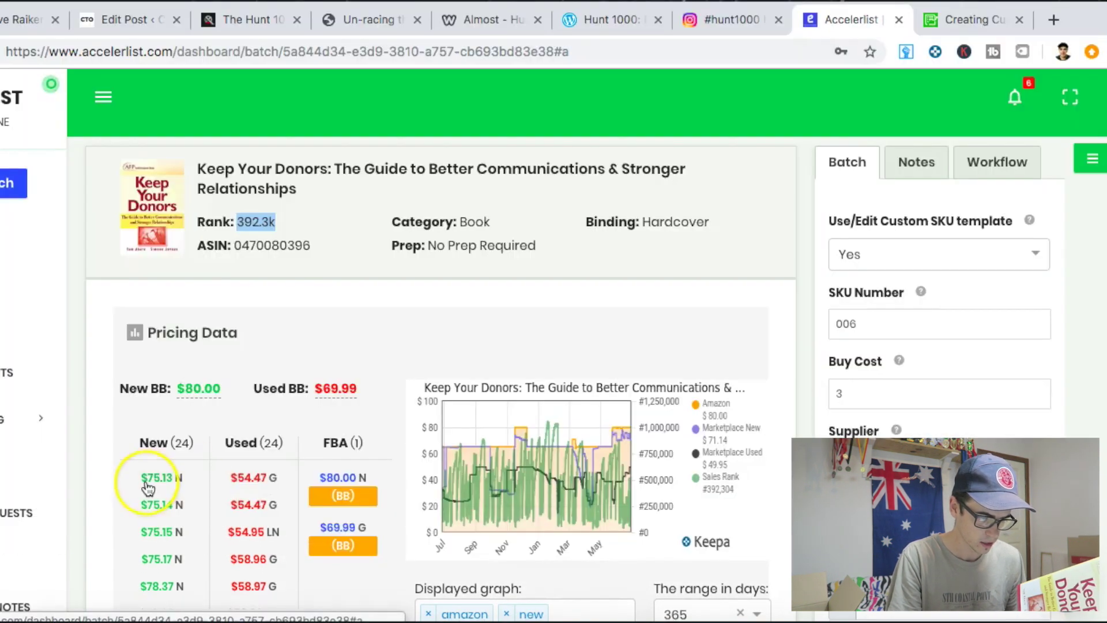
pyautogui.click(327, 532)
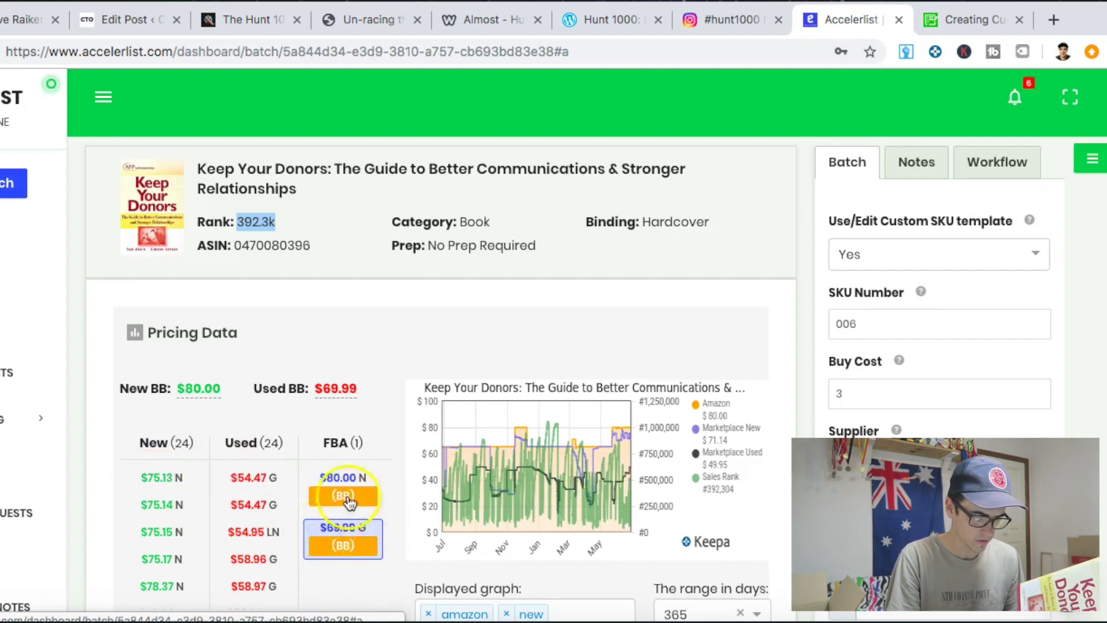
pyautogui.click(350, 543)
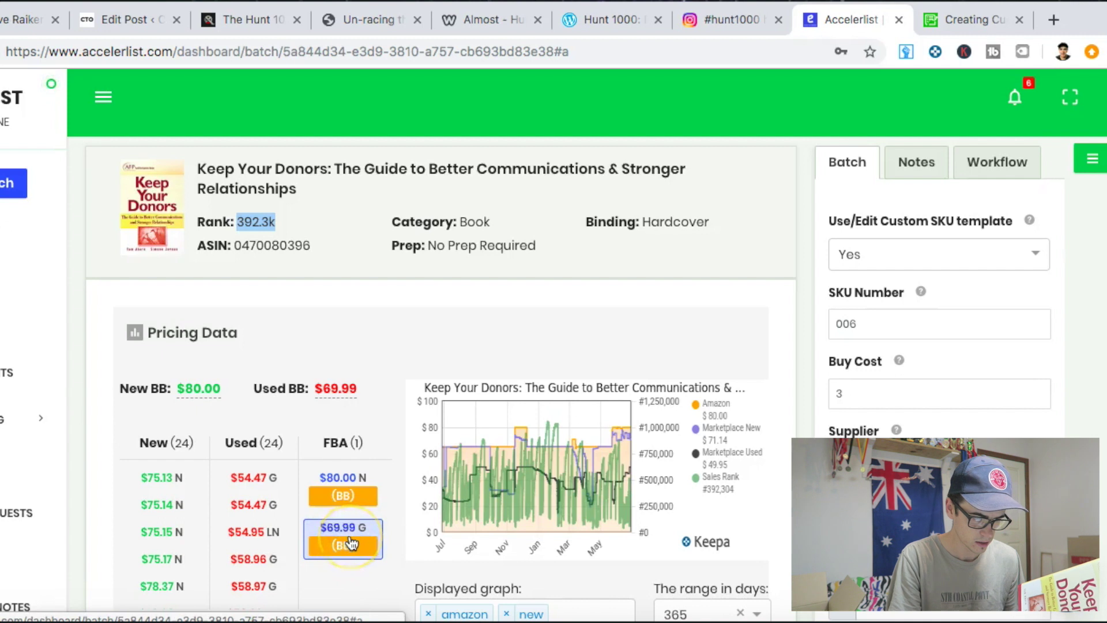
pyautogui.click(252, 483)
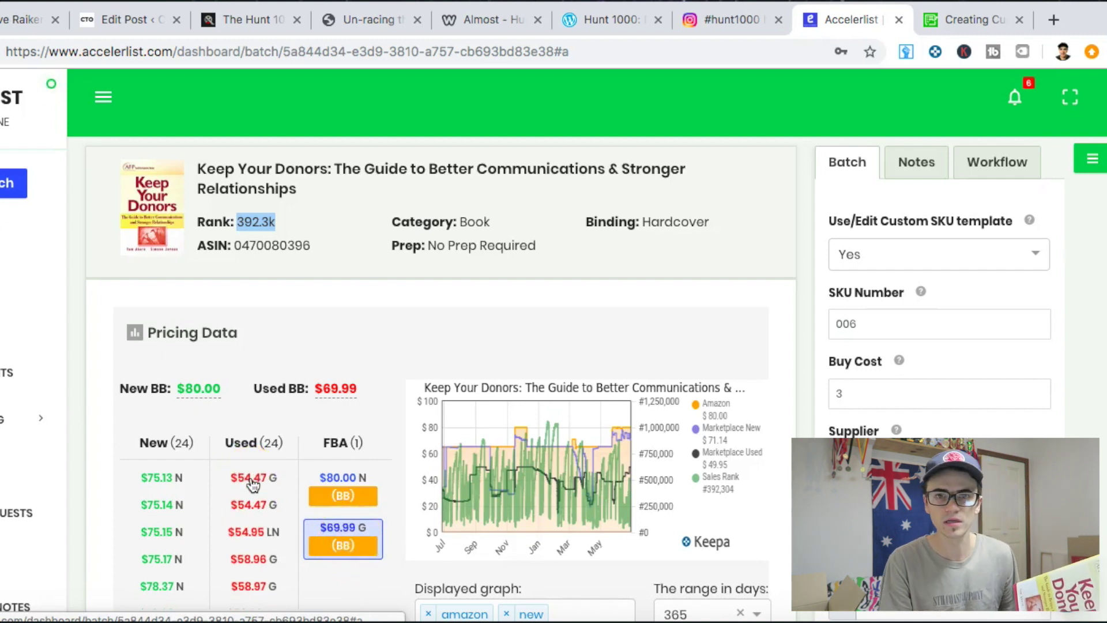
pyautogui.click(265, 369)
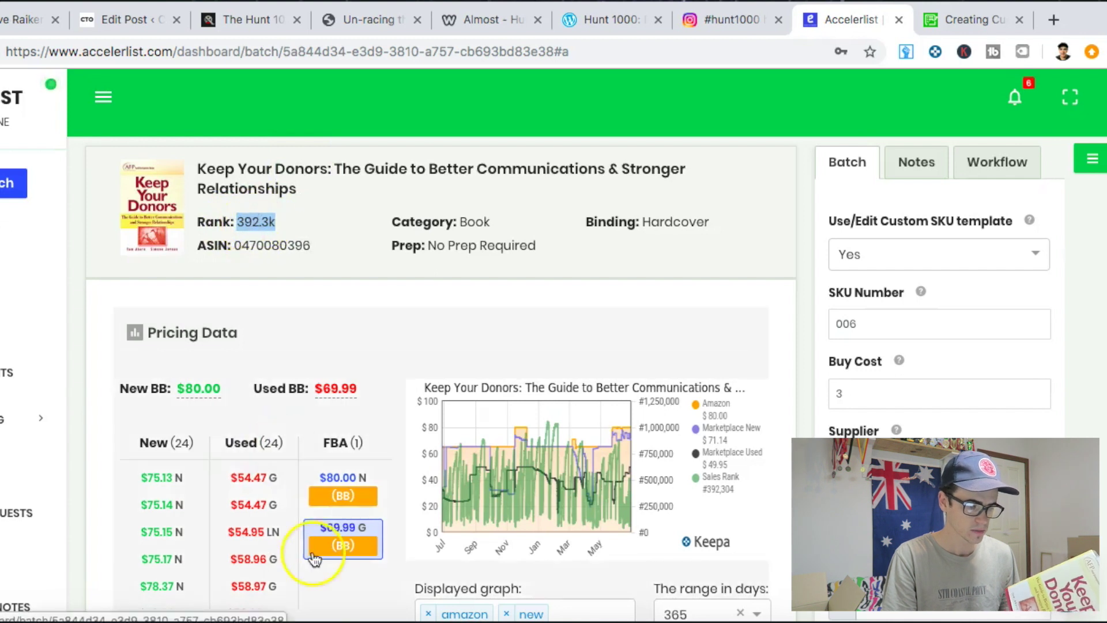
pyautogui.click(245, 484)
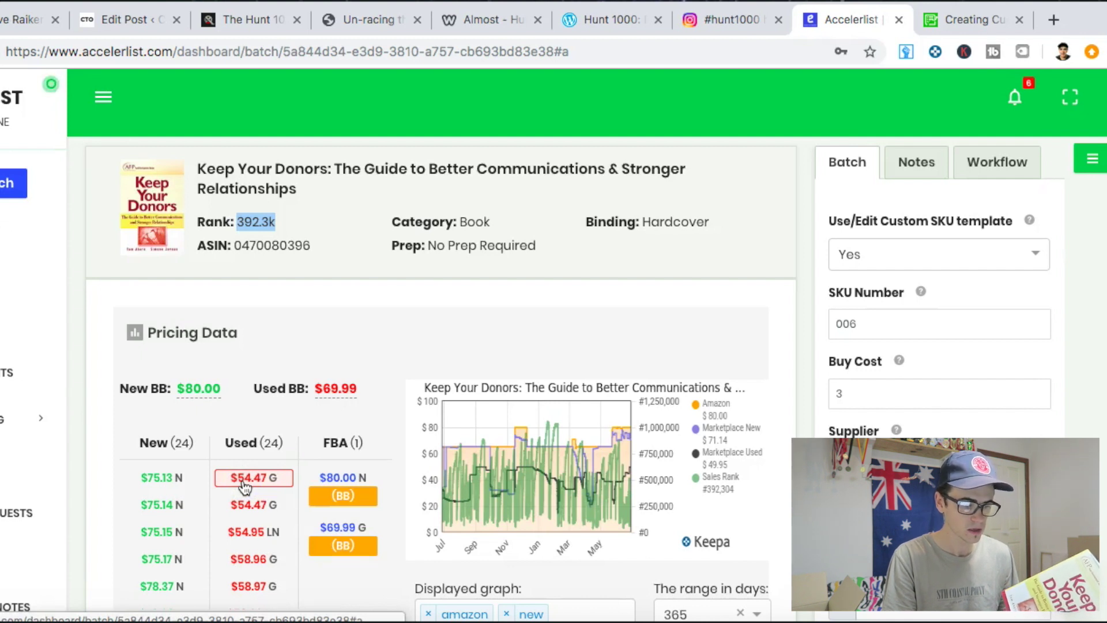
pyautogui.click(336, 518)
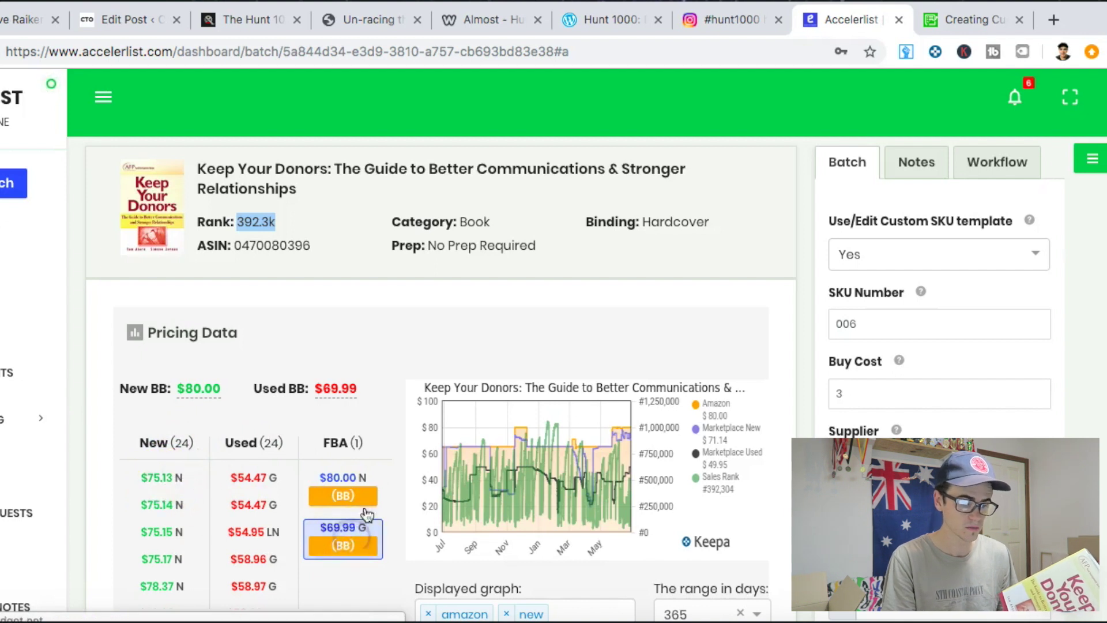
# Set the condition of Keep Your Donors to Good and add it to the batch
pyautogui.scroll(-1, 416, 386)
pyautogui.scroll(-10, 419, 388)
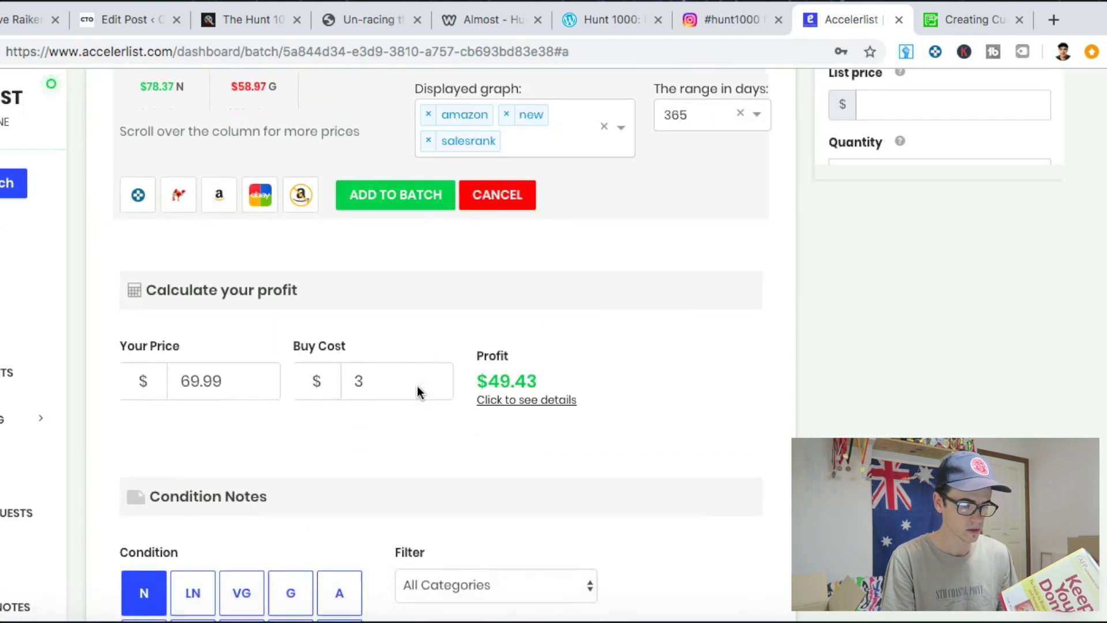
pyautogui.scroll(-5, 418, 390)
pyautogui.click(292, 369)
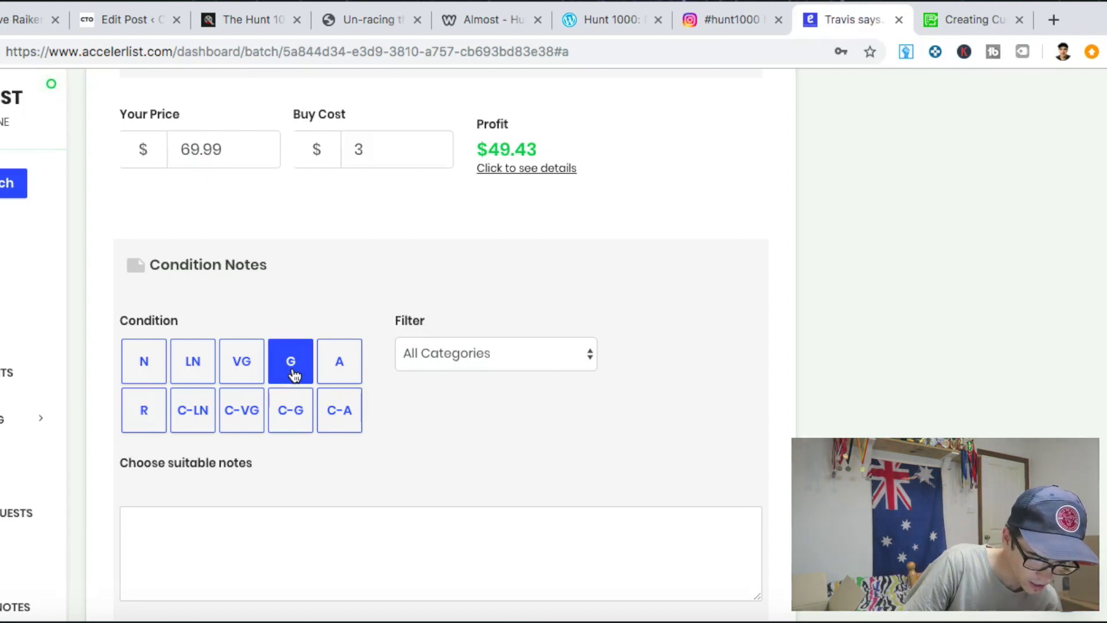
pyautogui.scroll(-8, 450, 468)
pyautogui.click(598, 561)
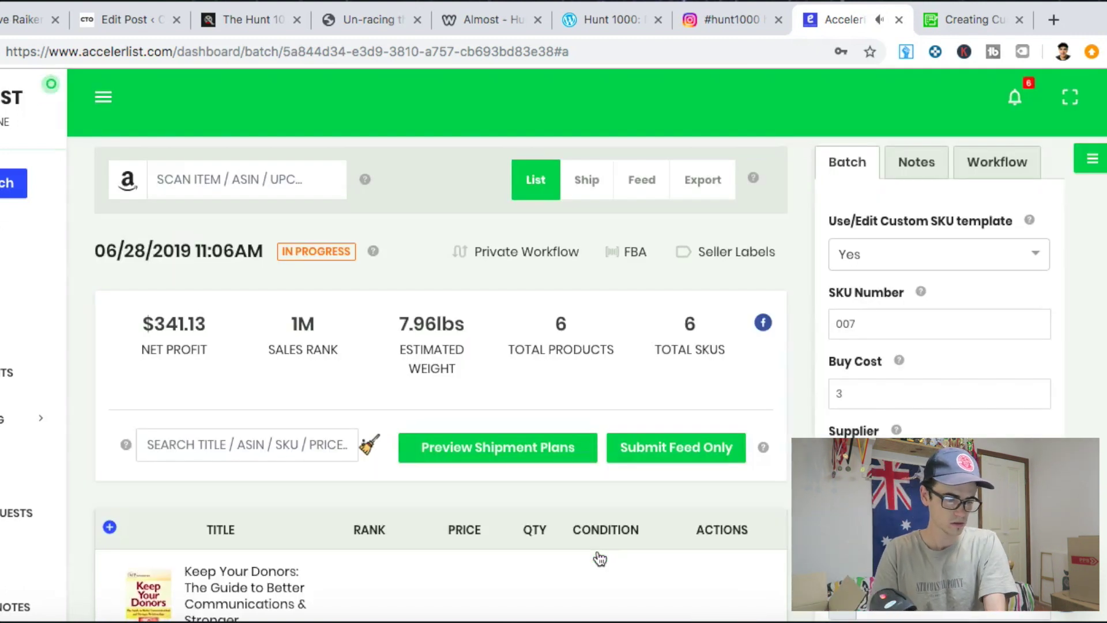
# Review the books listed in the batch along with its net profit, sales rank and product totals
pyautogui.scroll(-10, 600, 558)
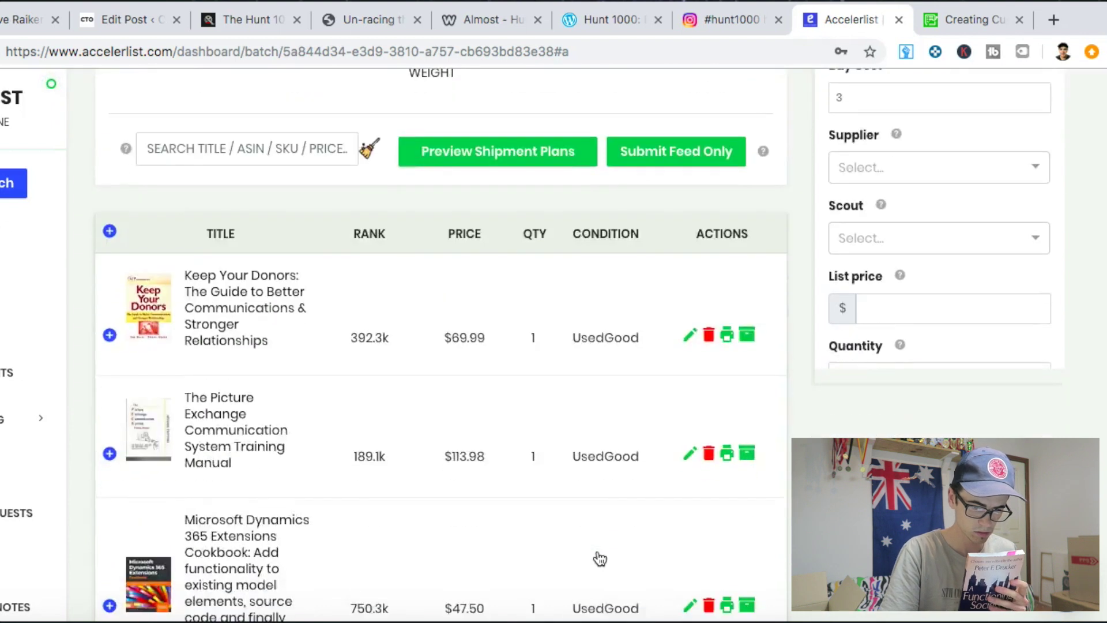
pyautogui.scroll(10, 600, 558)
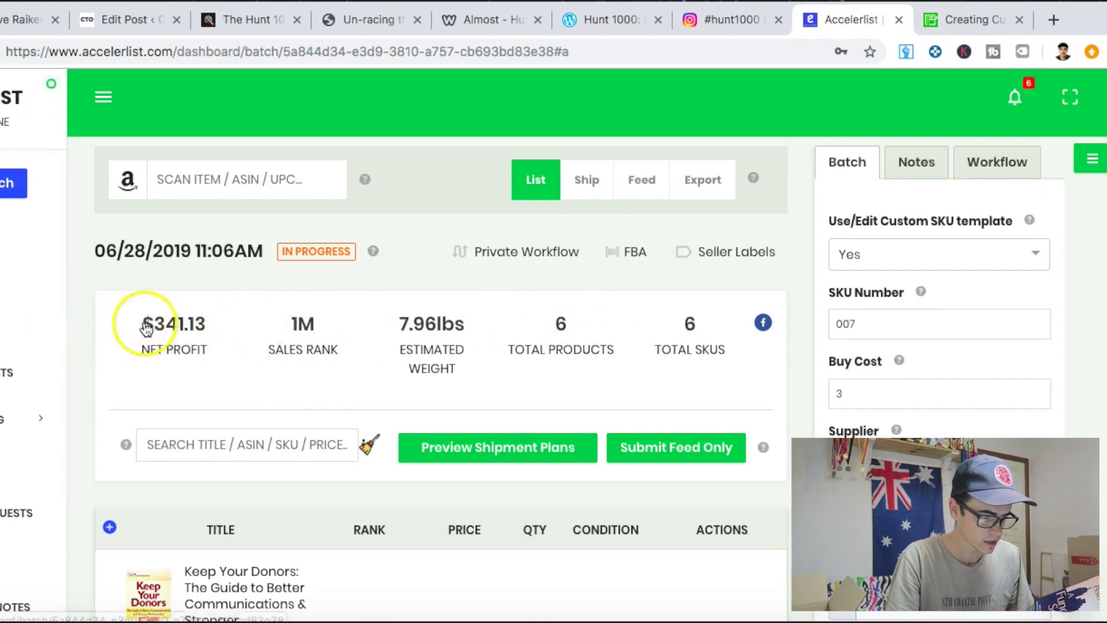
pyautogui.moveTo(139, 323); pyautogui.dragTo(204, 323)
pyautogui.moveTo(290, 323); pyautogui.dragTo(562, 324)
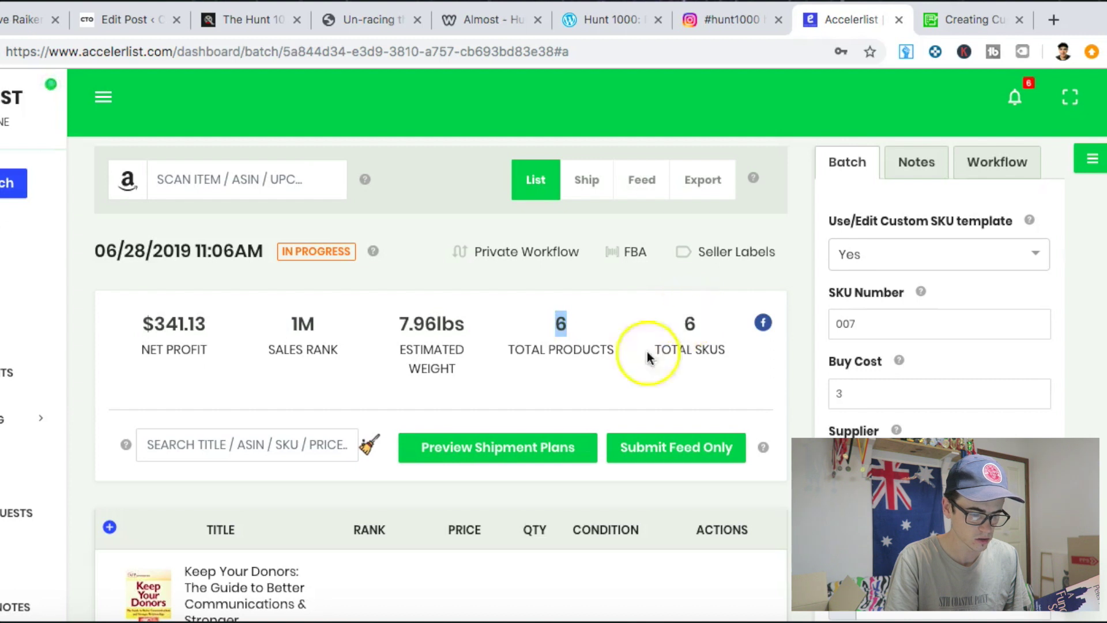
pyautogui.scroll(-3, 606, 376)
pyautogui.scroll(3, 605, 375)
pyautogui.click(294, 180)
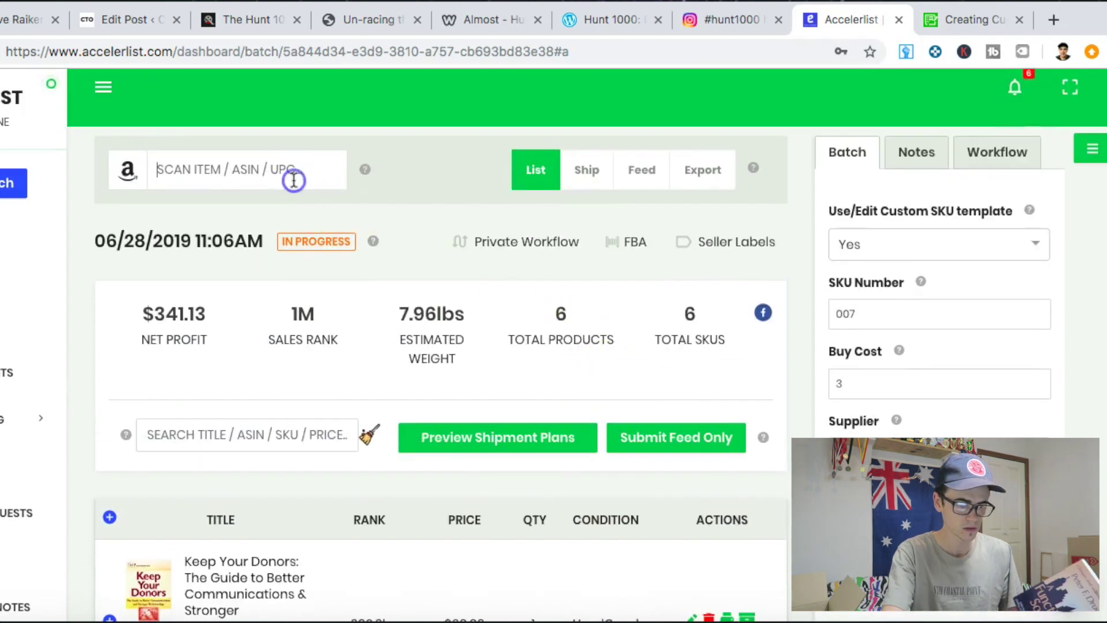
pyautogui.write('9781412818452')
pyautogui.press('Return')
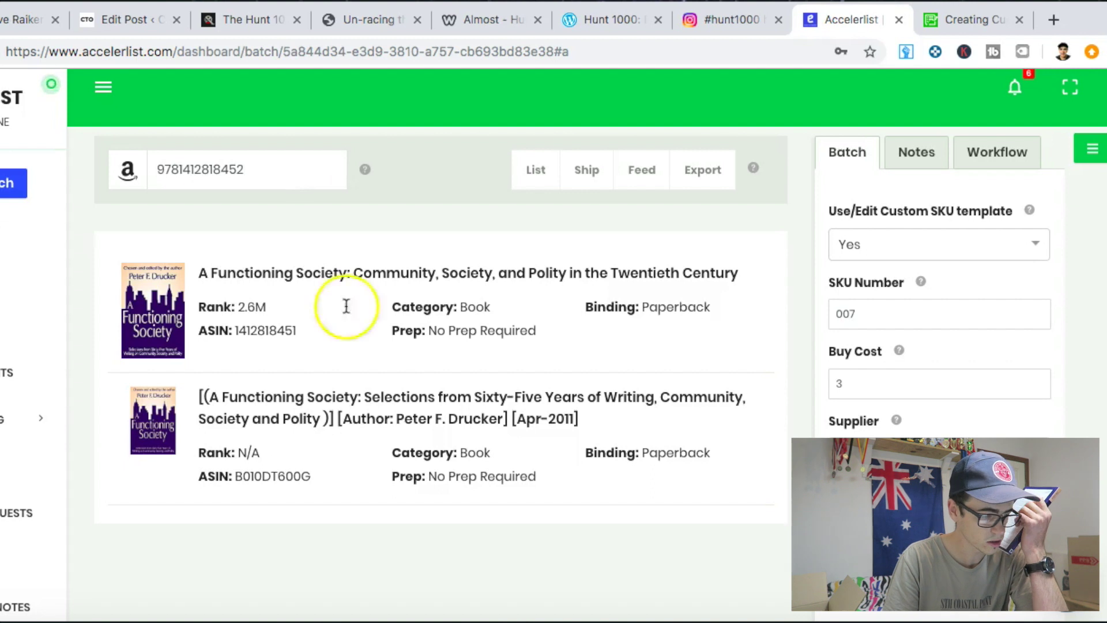
pyautogui.click(414, 458)
pyautogui.scroll(-2, 413, 458)
pyautogui.scroll(3, 413, 420)
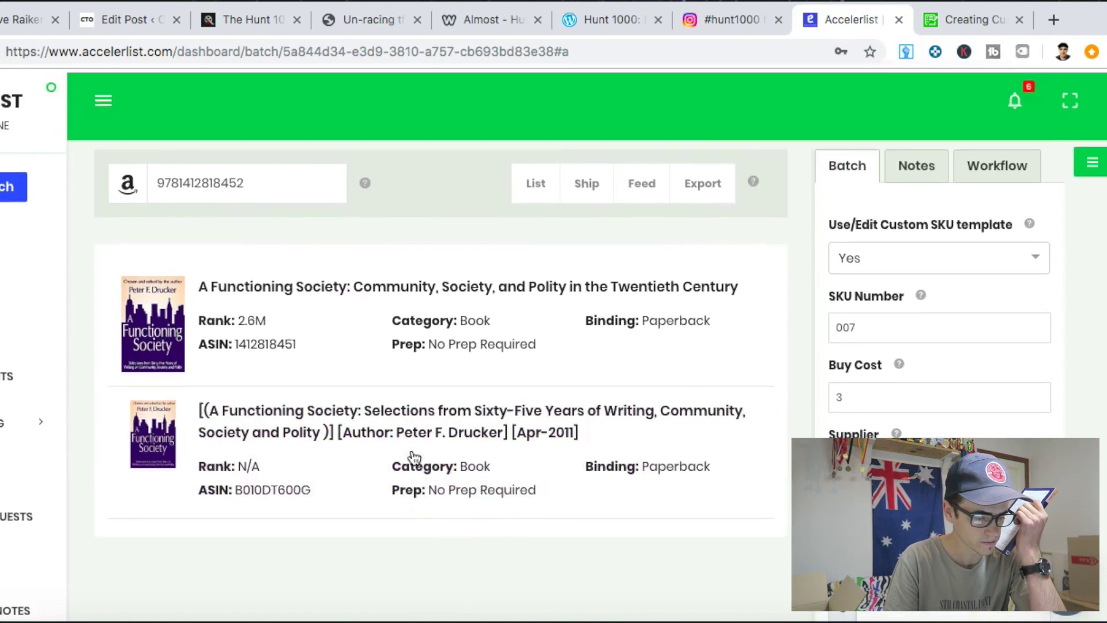
pyautogui.click(414, 319)
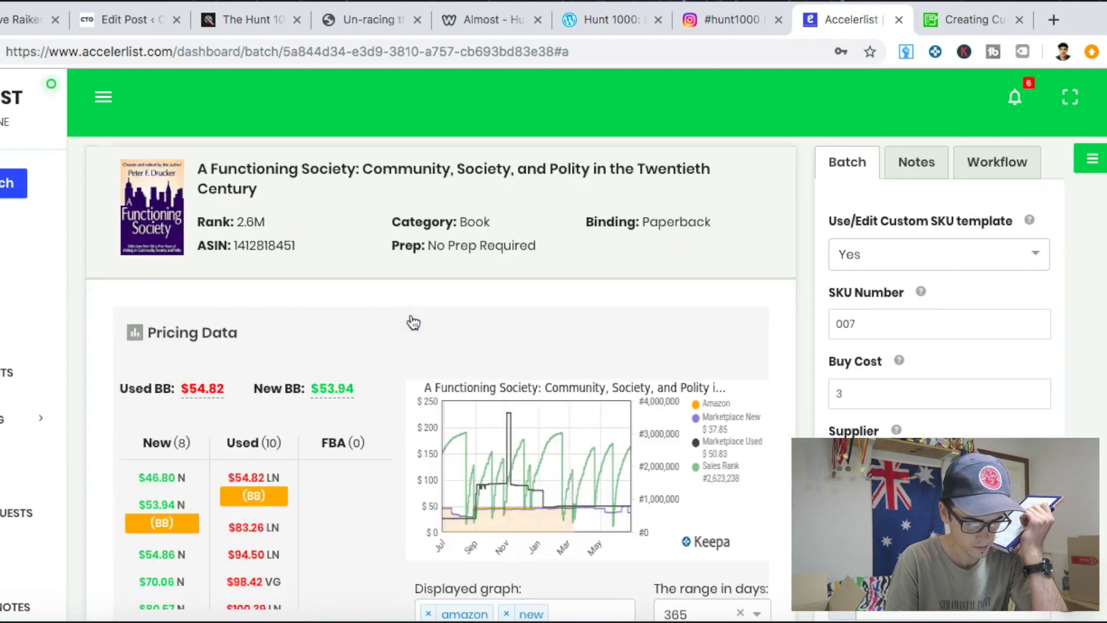
# Examine the price and sales rank history of A Functioning Society on Keepa and return to the listing
pyautogui.scroll(-3, 346, 539)
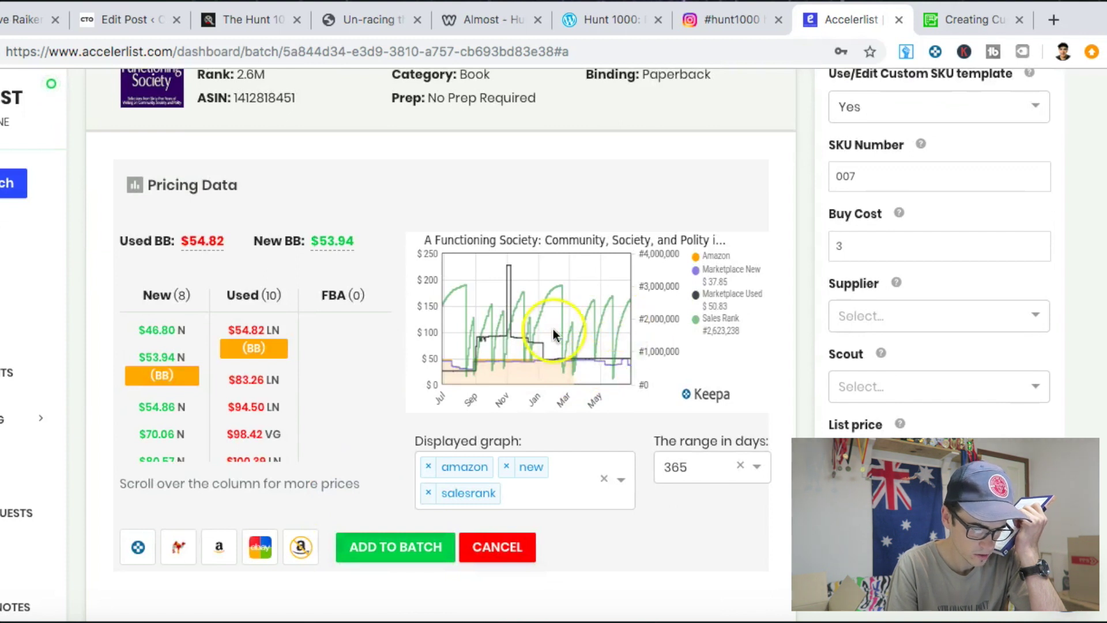
pyautogui.scroll(-5, 700, 394)
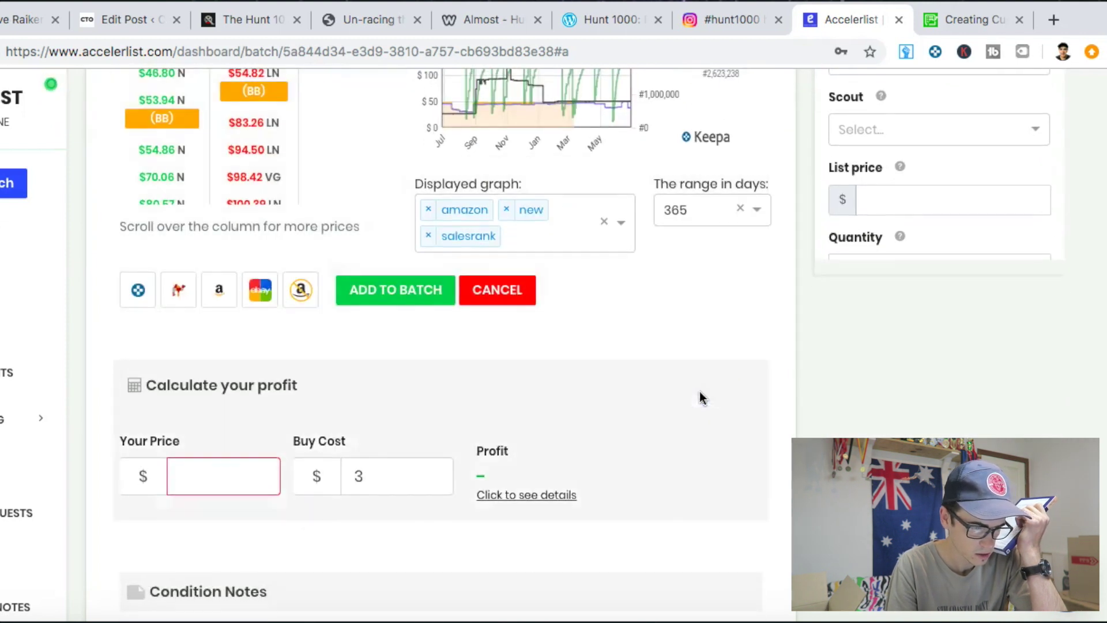
pyautogui.click(137, 290)
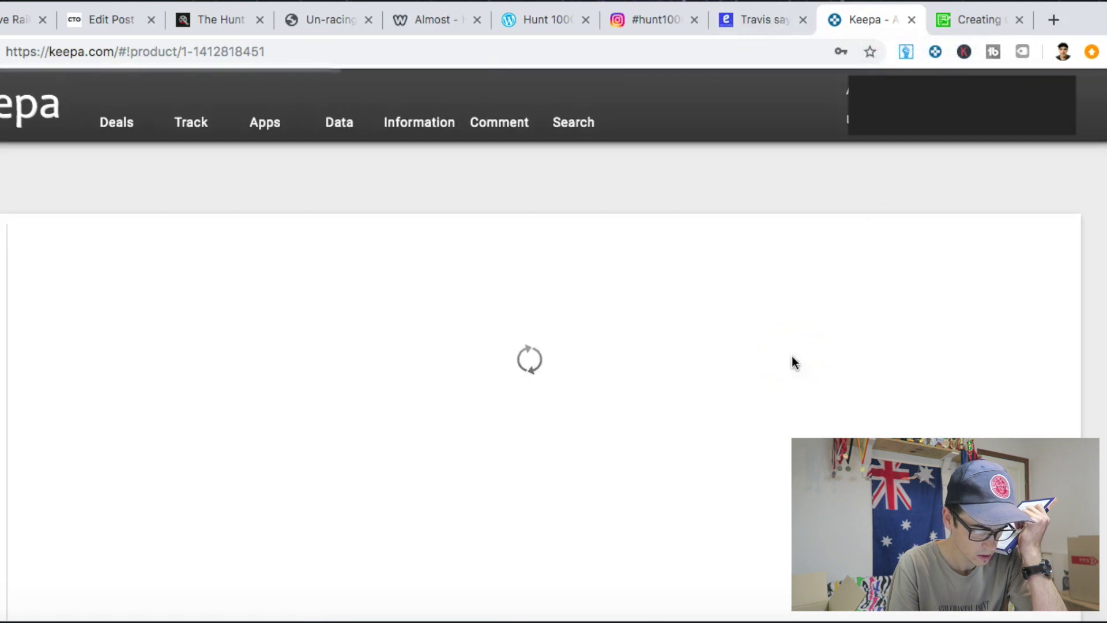
pyautogui.scroll(-3, 792, 362)
pyautogui.moveTo(622, 436)
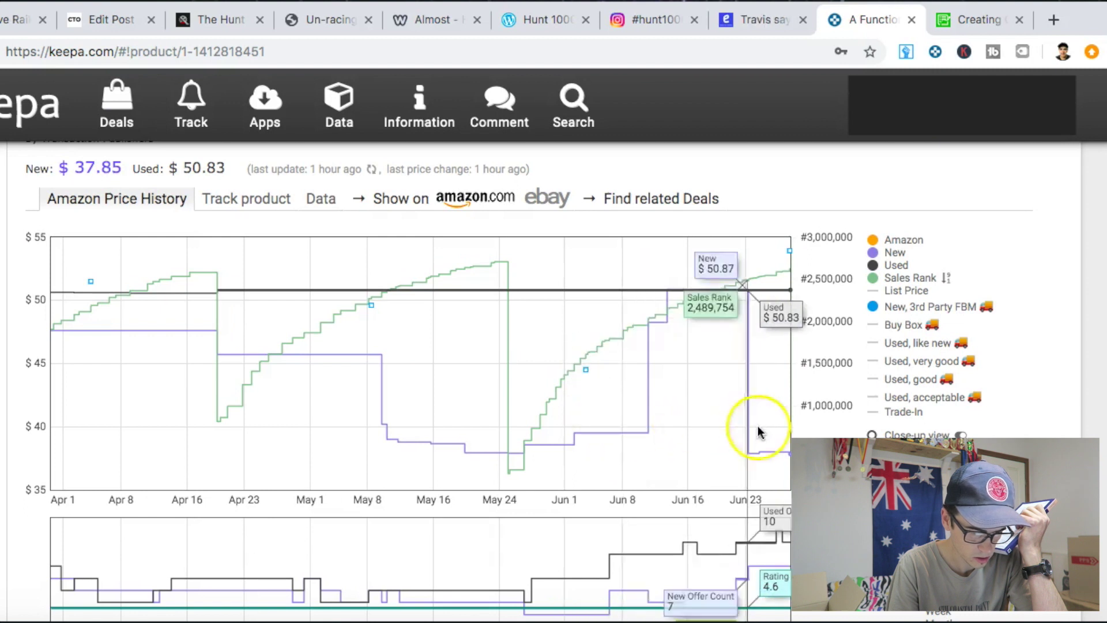
pyautogui.scroll(-4, 767, 433)
pyautogui.scroll(5, 766, 433)
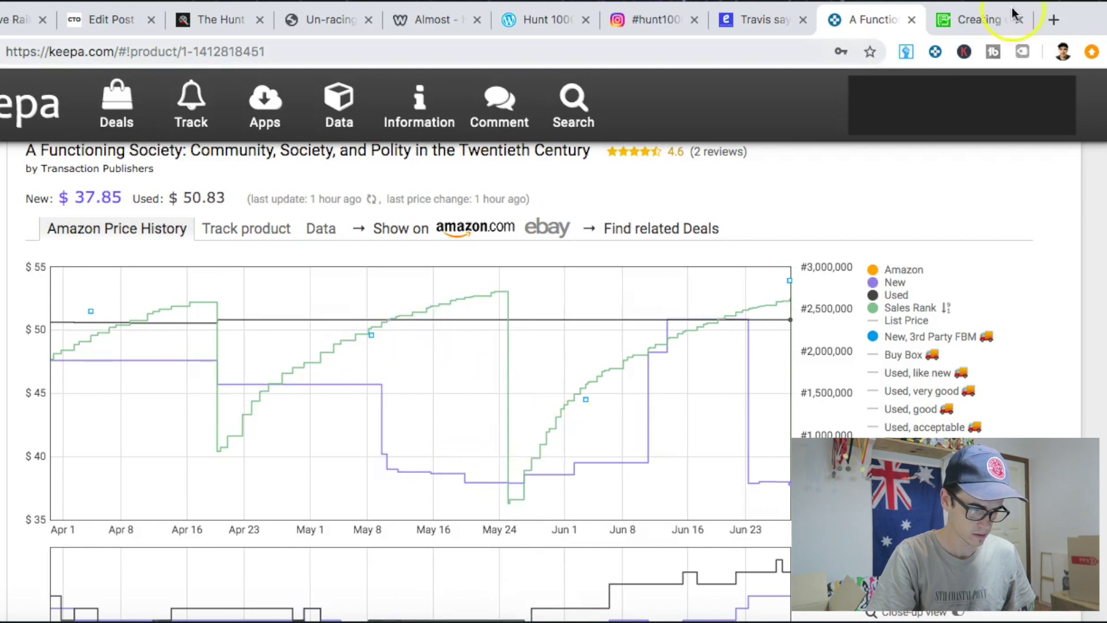
pyautogui.click(912, 19)
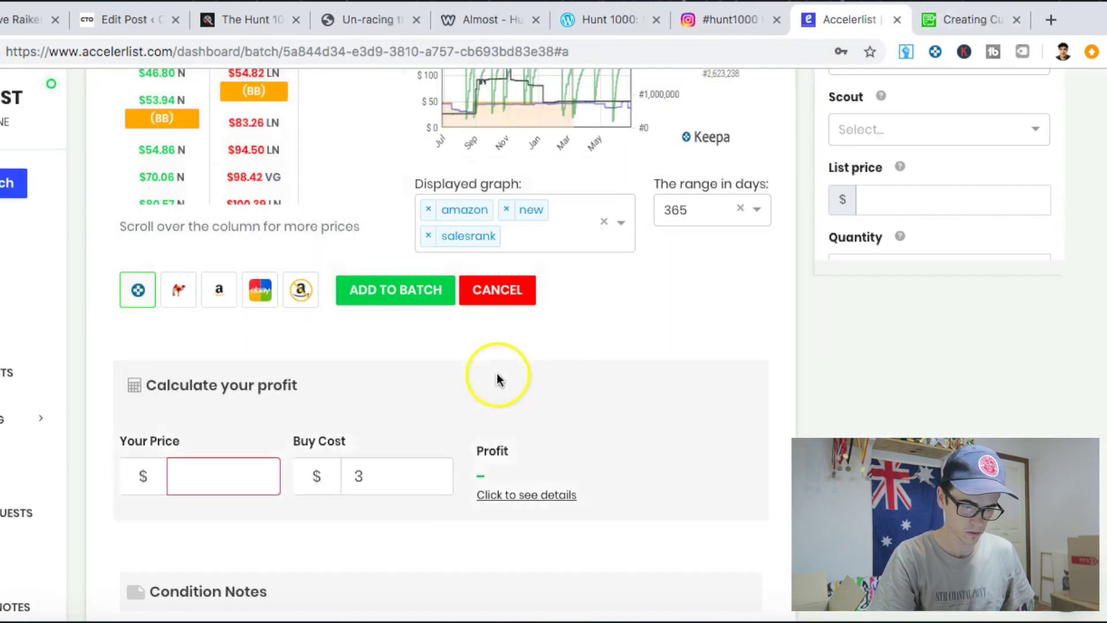
# Recheck the offers for A Functioning Society and cancel its listing without adding it to the batch
pyautogui.scroll(6, 498, 379)
pyautogui.scroll(-4, 378, 251)
pyautogui.click(496, 474)
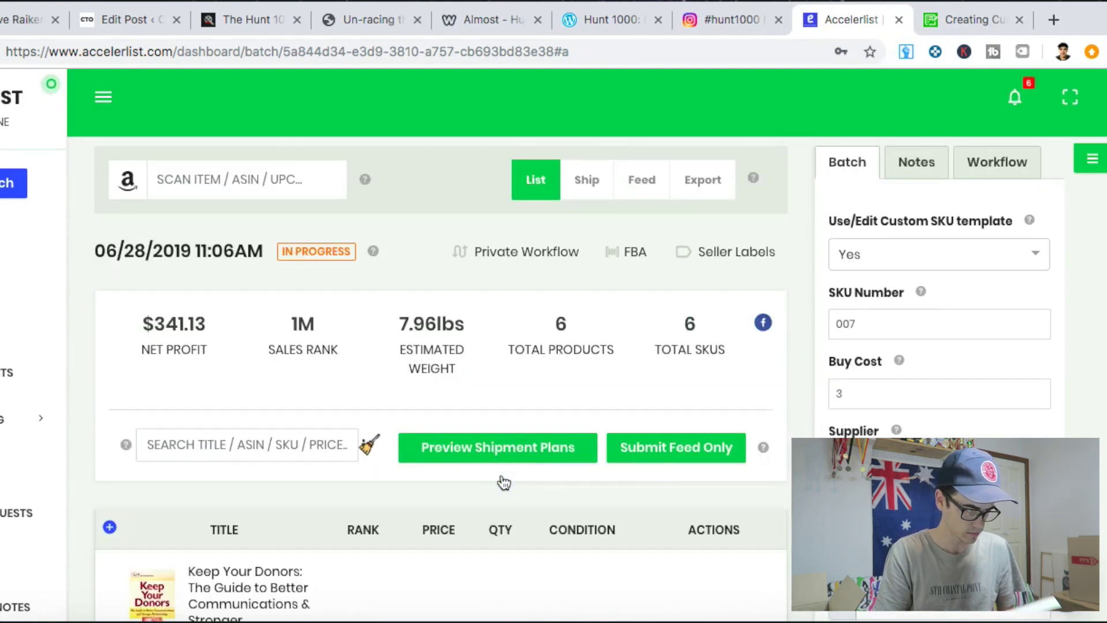
pyautogui.write('9780674034853')
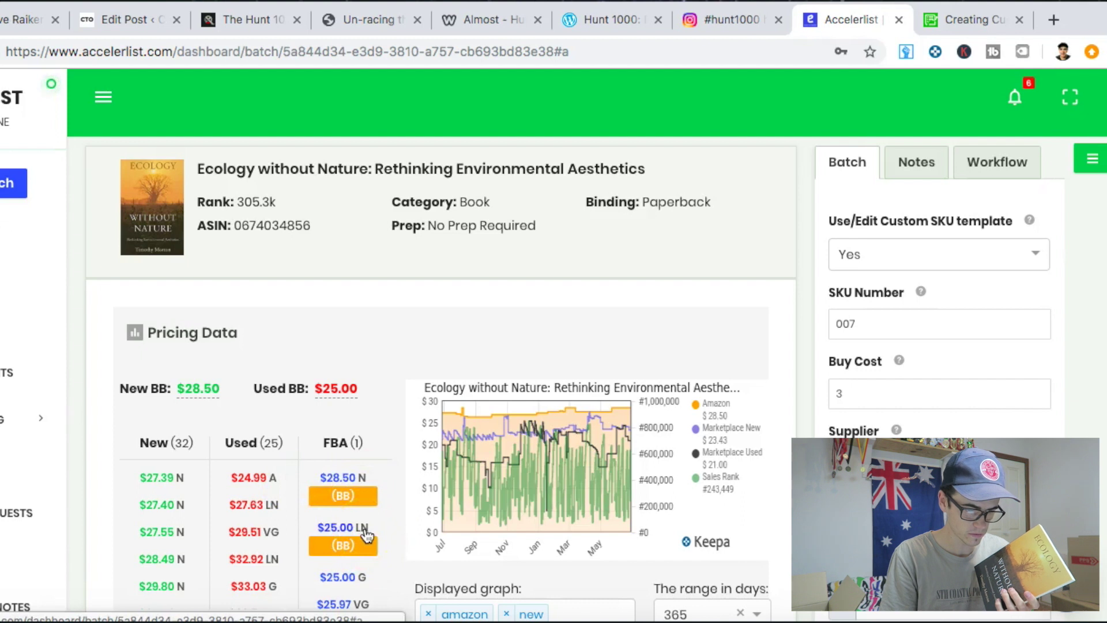
pyautogui.scroll(-1, 361, 525)
pyautogui.click(356, 512)
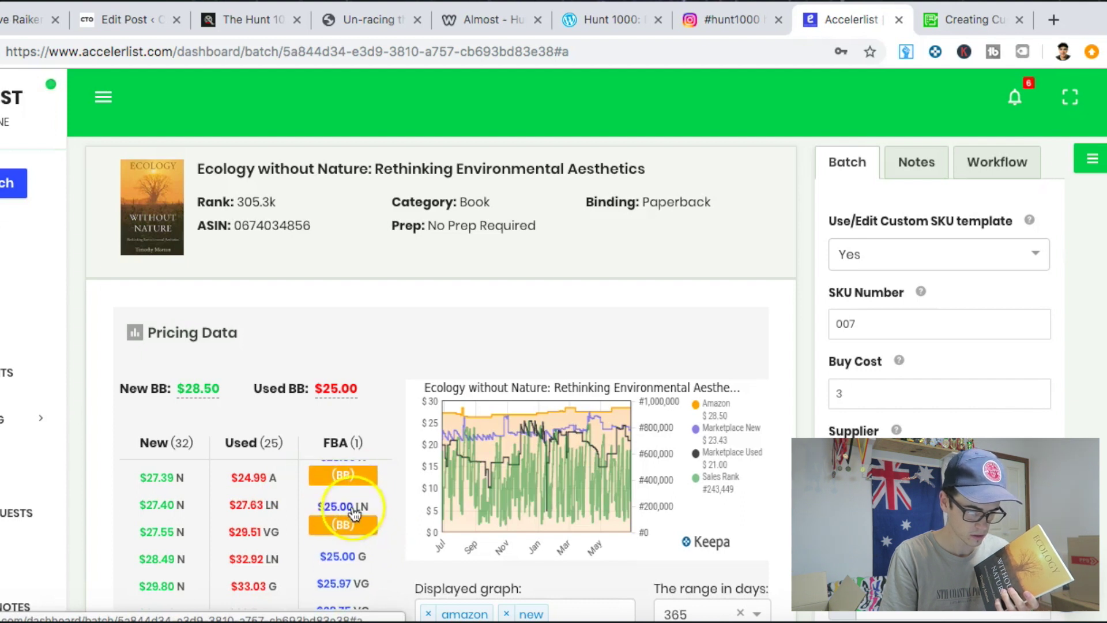
pyautogui.scroll(-3, 425, 302)
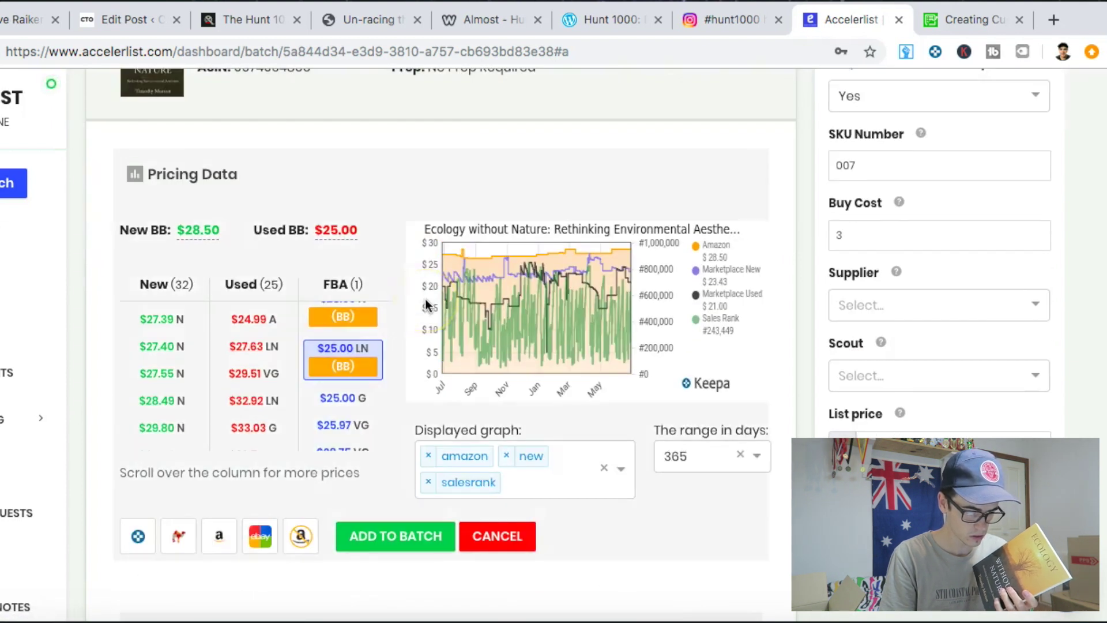
# Set the condition of Ecology without Nature to Good
pyautogui.scroll(-4, 425, 301)
pyautogui.click(395, 367)
pyautogui.scroll(-4, 387, 393)
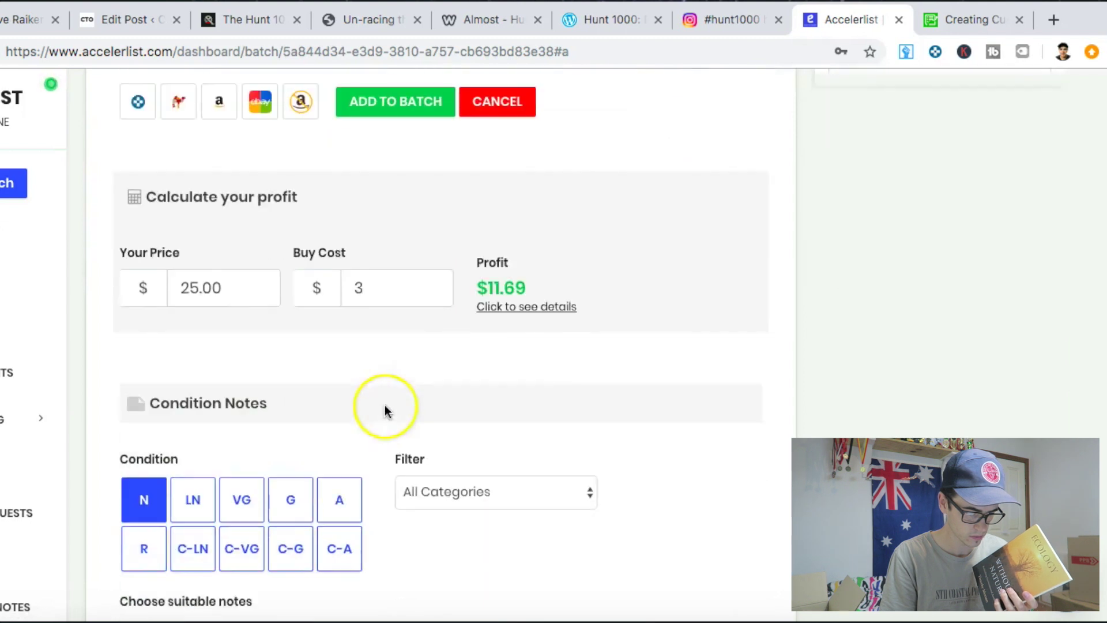
pyautogui.click(290, 513)
pyautogui.scroll(-10, 476, 424)
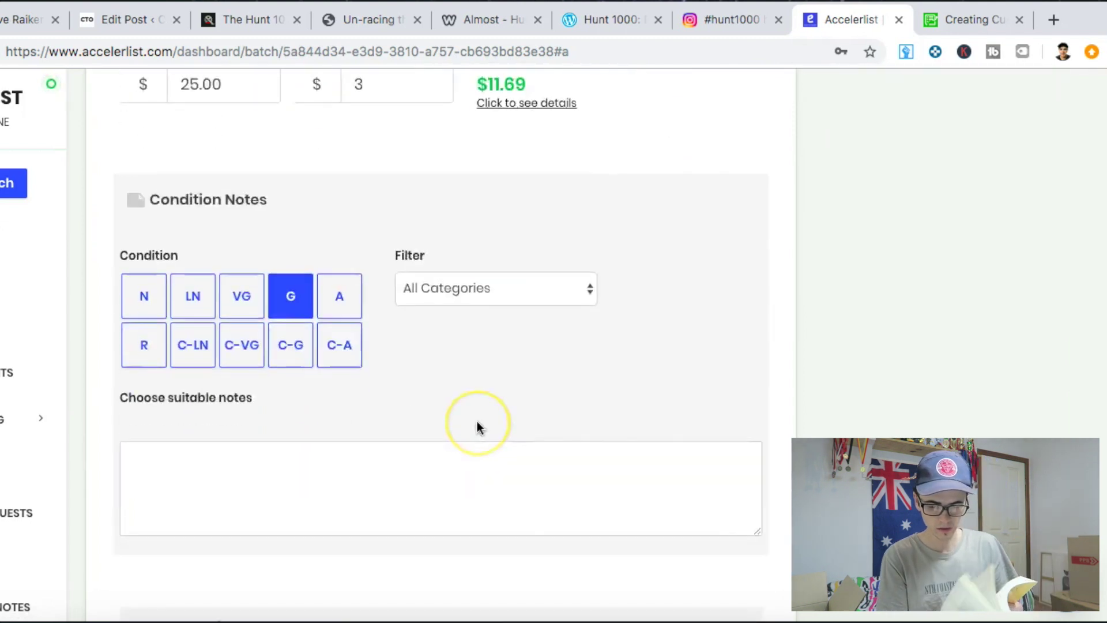
# Add Ecology without Nature to the batch
pyautogui.click(601, 490)
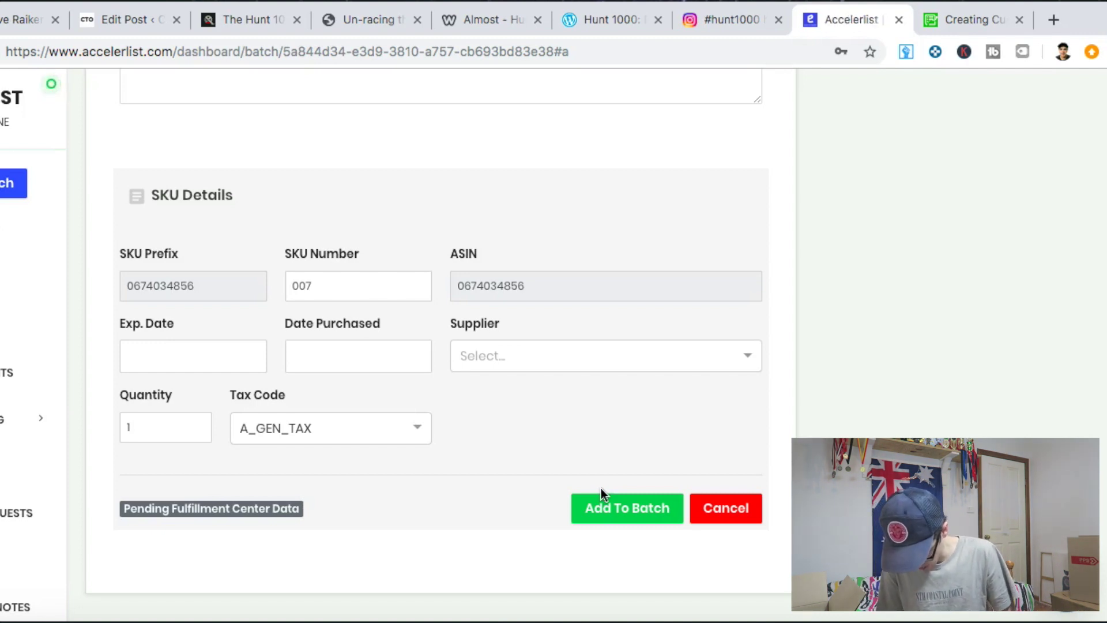
pyautogui.click(628, 508)
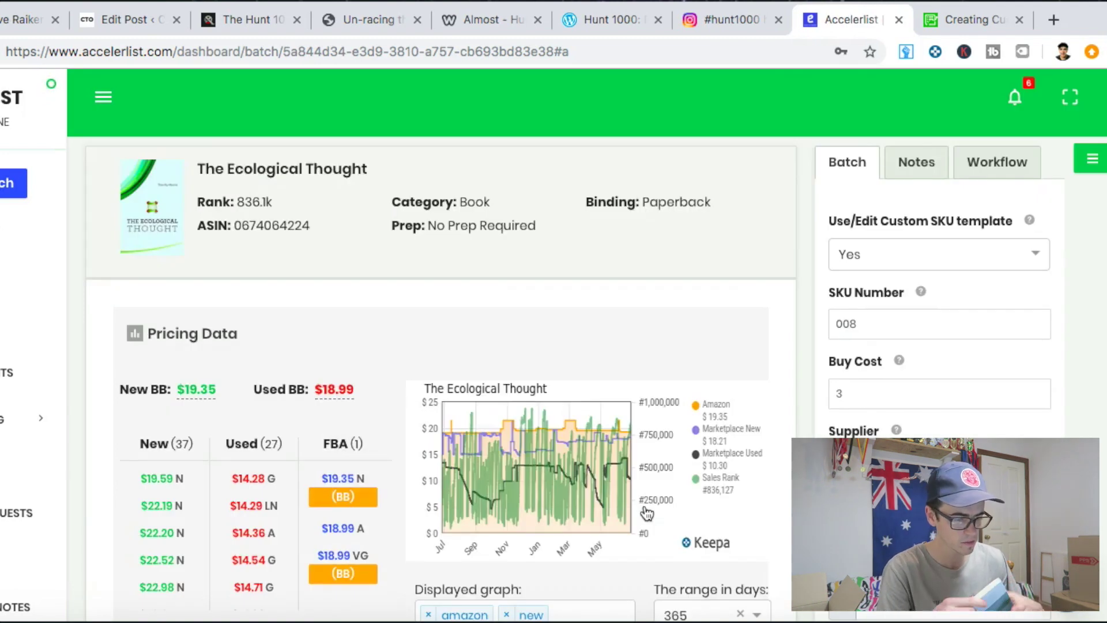
# Compare the offers for The Ecological Thought and price it at the $18.99 Very Good FBA buy box offer
pyautogui.click(494, 515)
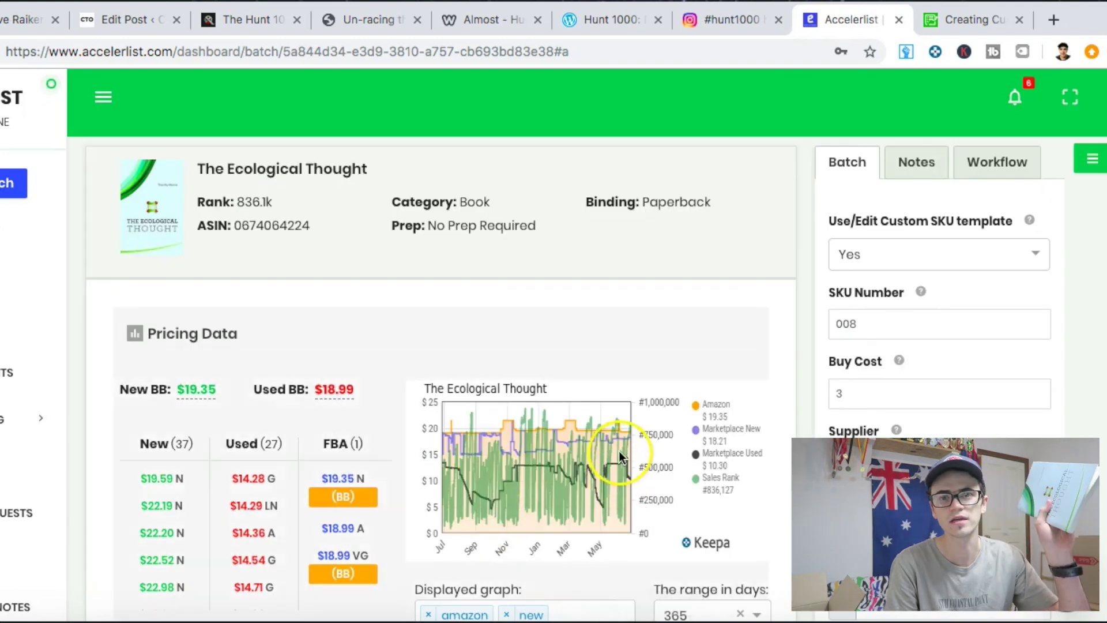
pyautogui.click(344, 494)
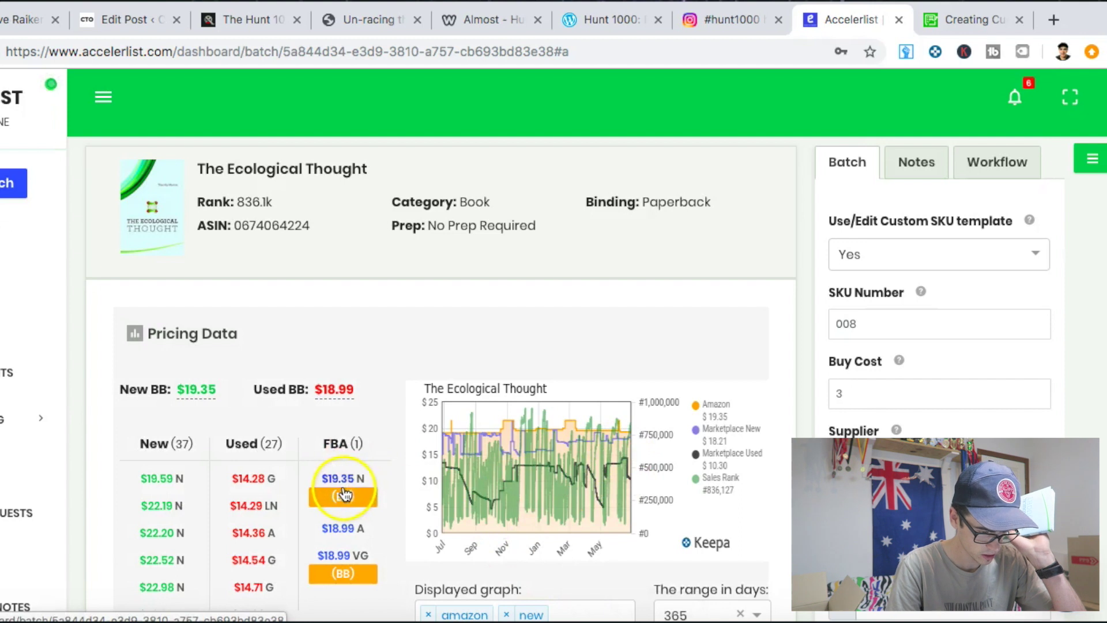
pyautogui.click(354, 562)
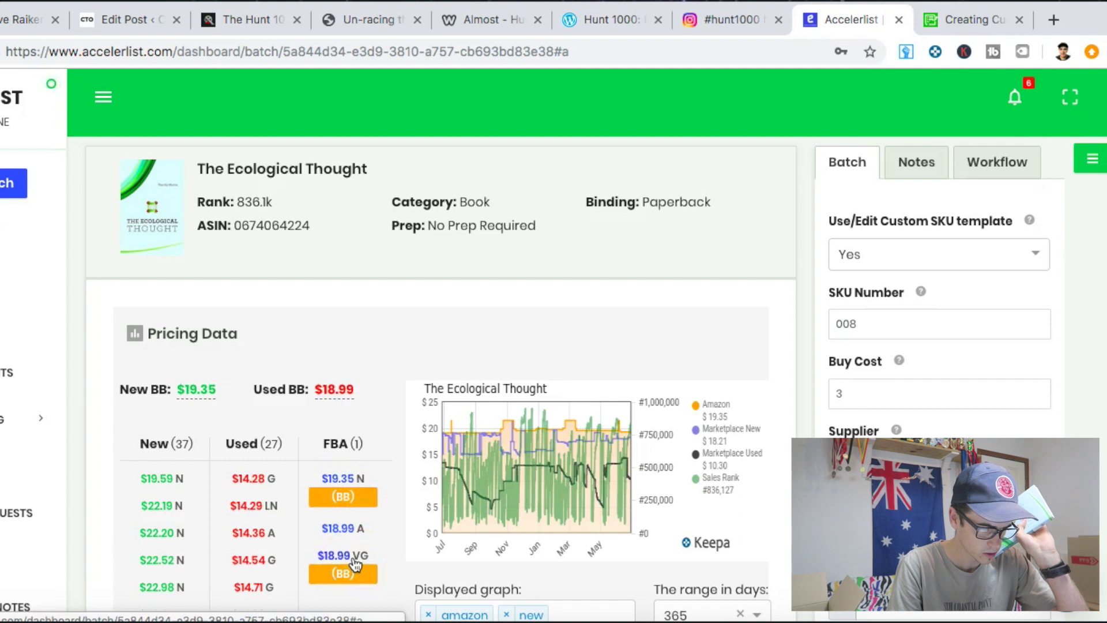
pyautogui.click(343, 487)
pyautogui.scroll(-1, 343, 481)
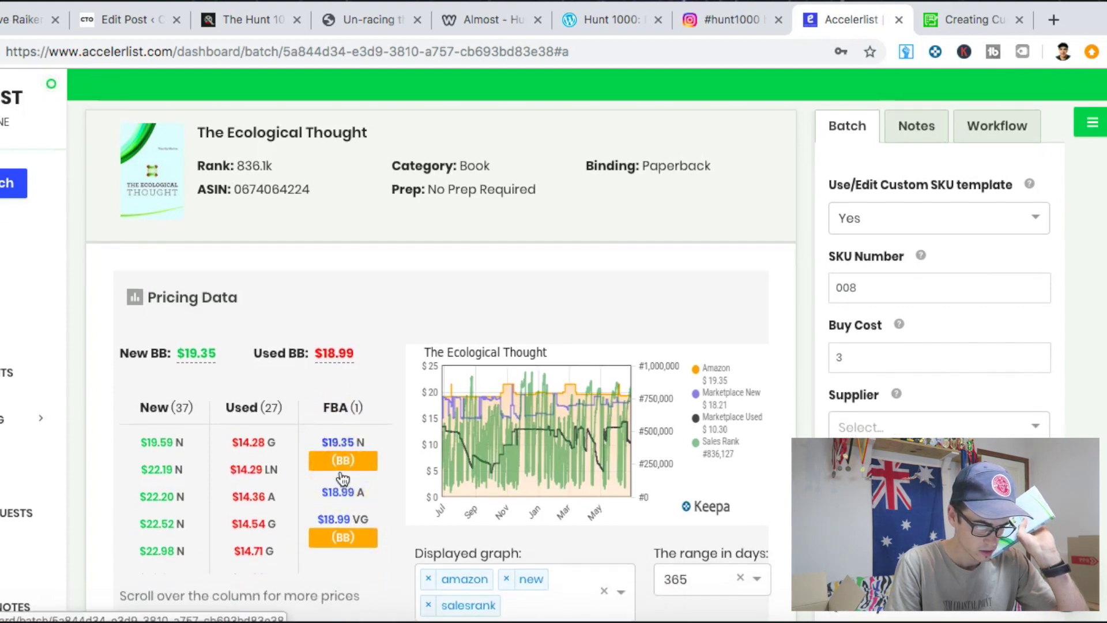
pyautogui.click(364, 495)
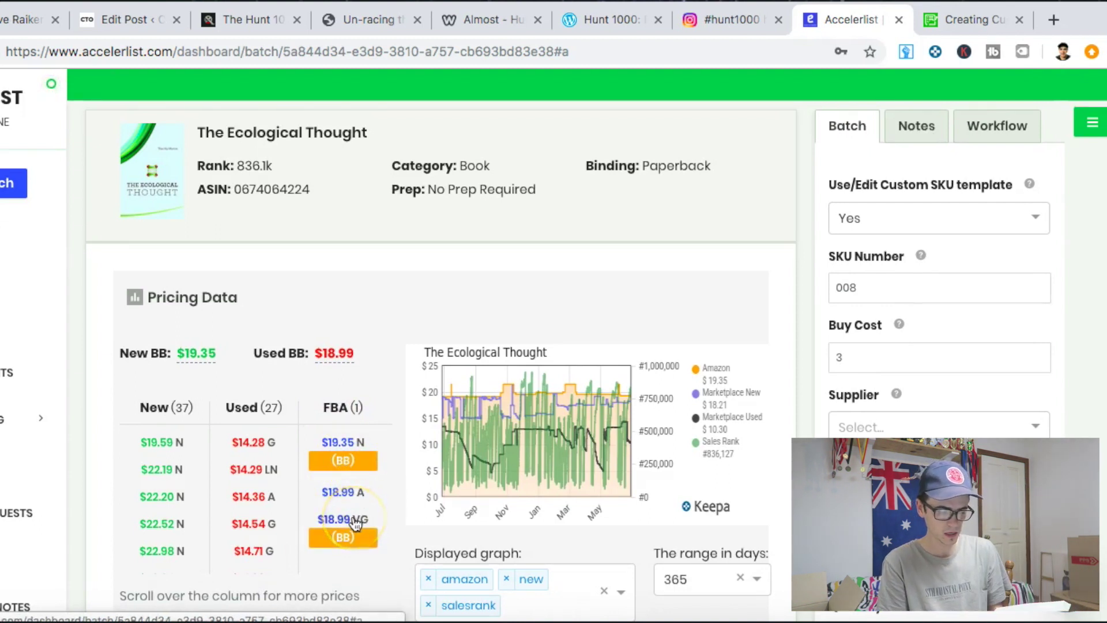
pyautogui.click(356, 522)
pyautogui.scroll(-8, 435, 331)
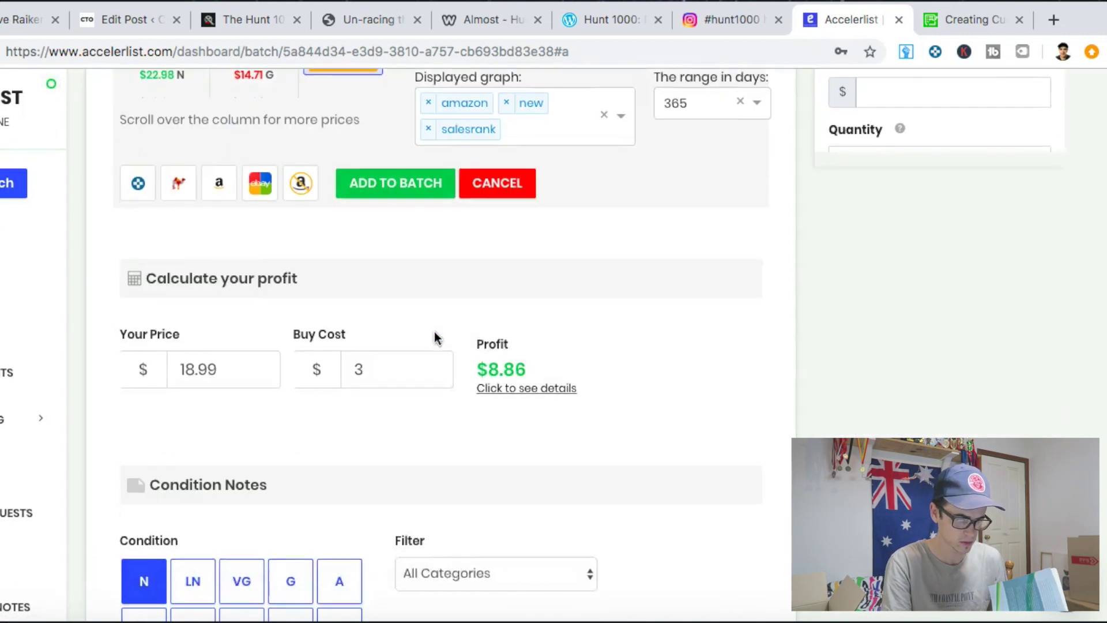
# Grade The Ecological Thought as Good with the note "Top corner of first page is cut out." and add it to the batch
pyautogui.scroll(-4, 430, 341)
pyautogui.click(291, 362)
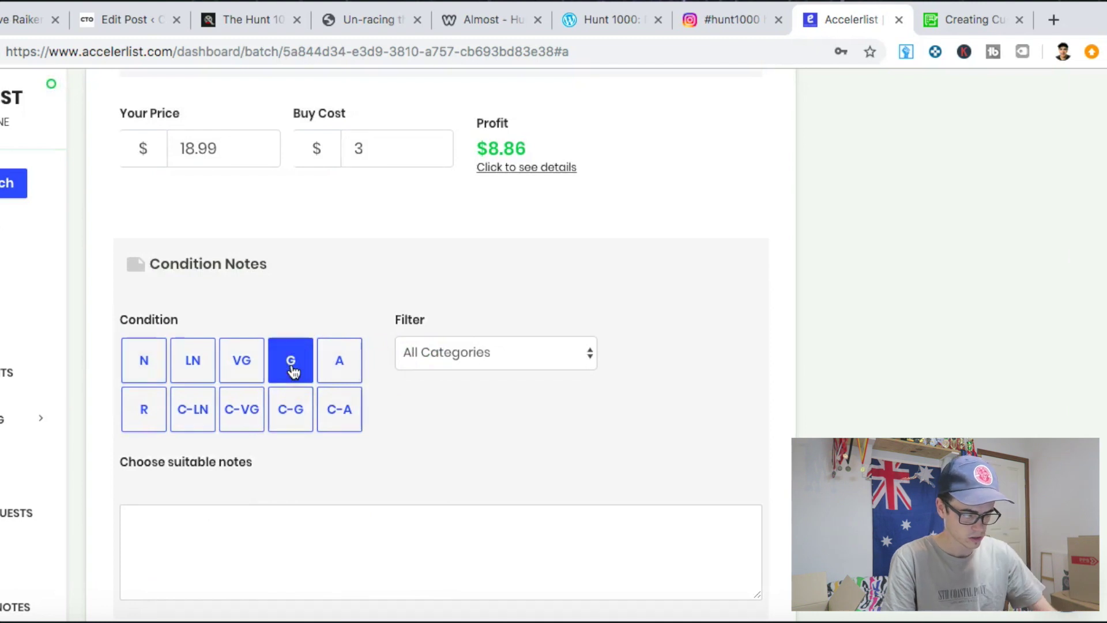
pyautogui.click(248, 536)
pyautogui.write('T')
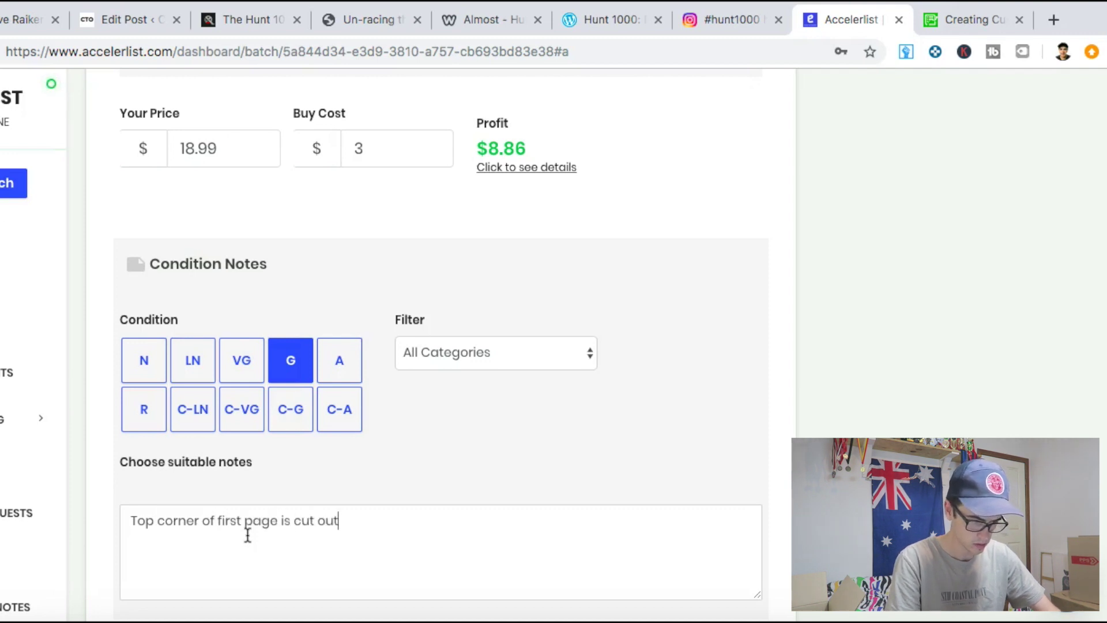
pyautogui.scroll(-4, 294, 564)
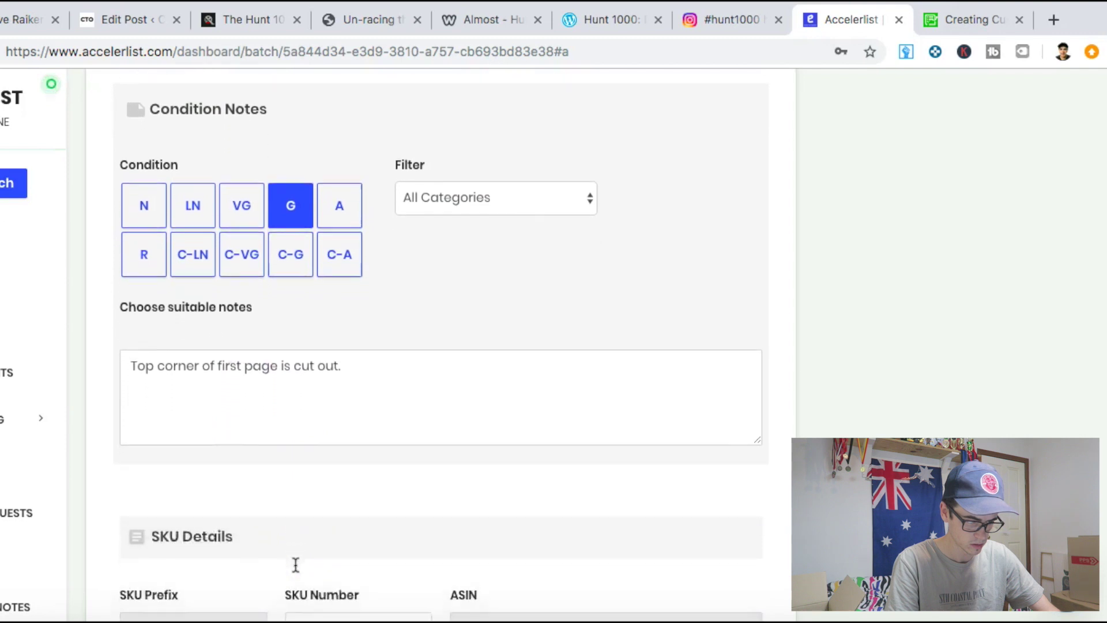
pyautogui.scroll(-4, 295, 564)
pyautogui.click(625, 537)
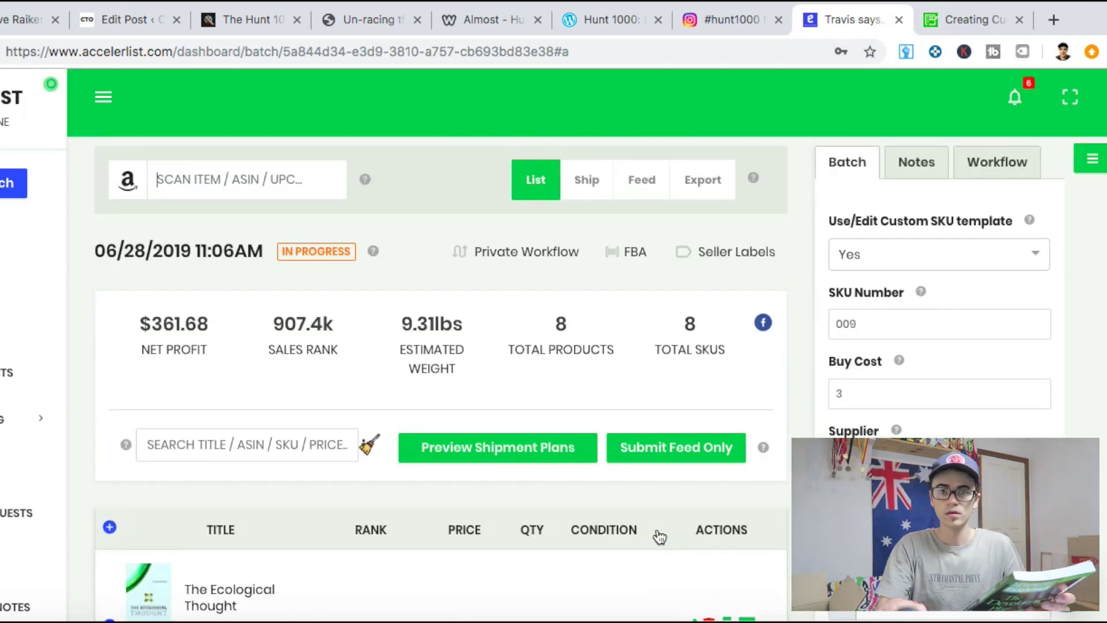
pyautogui.write('9780470117972')
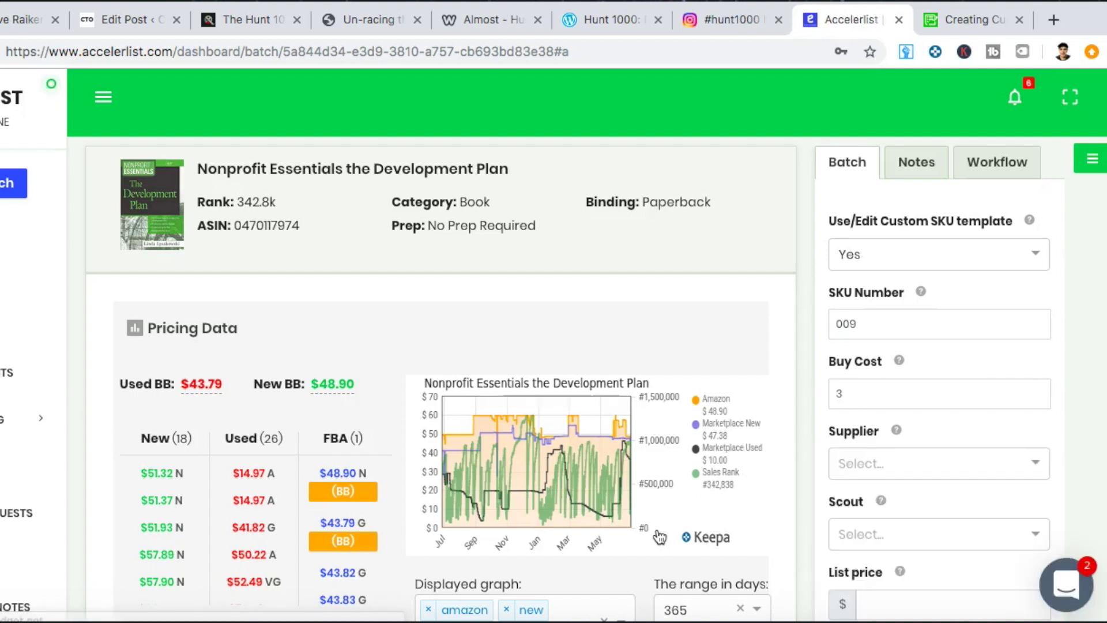
pyautogui.scroll(-1, 660, 538)
pyautogui.click(660, 538)
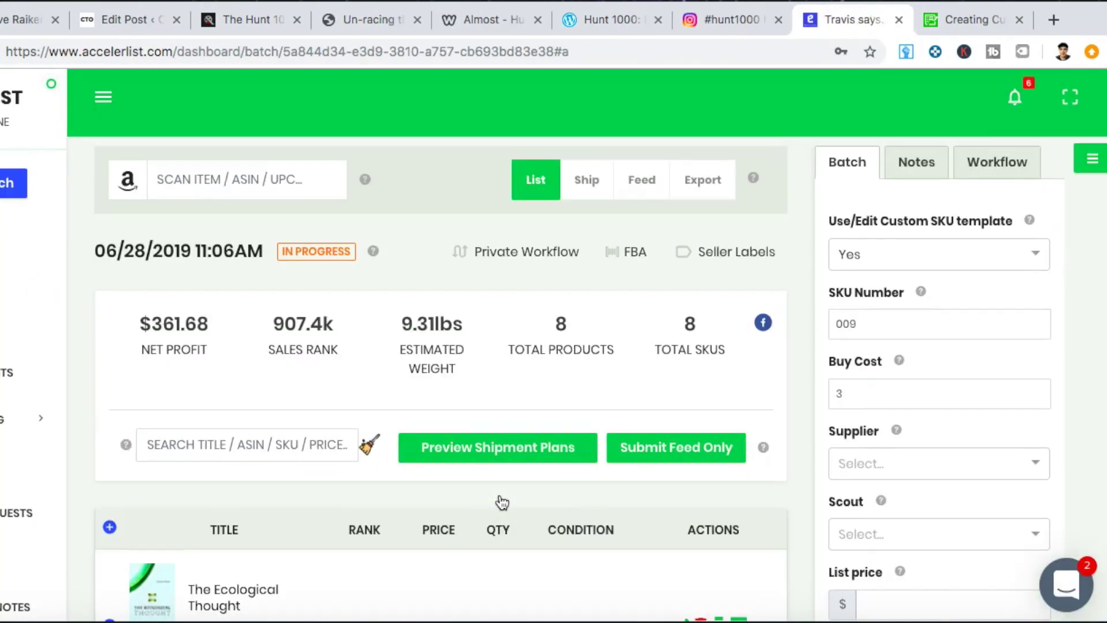
pyautogui.write('9781412939799')
pyautogui.press('Return')
pyautogui.click(776, 413)
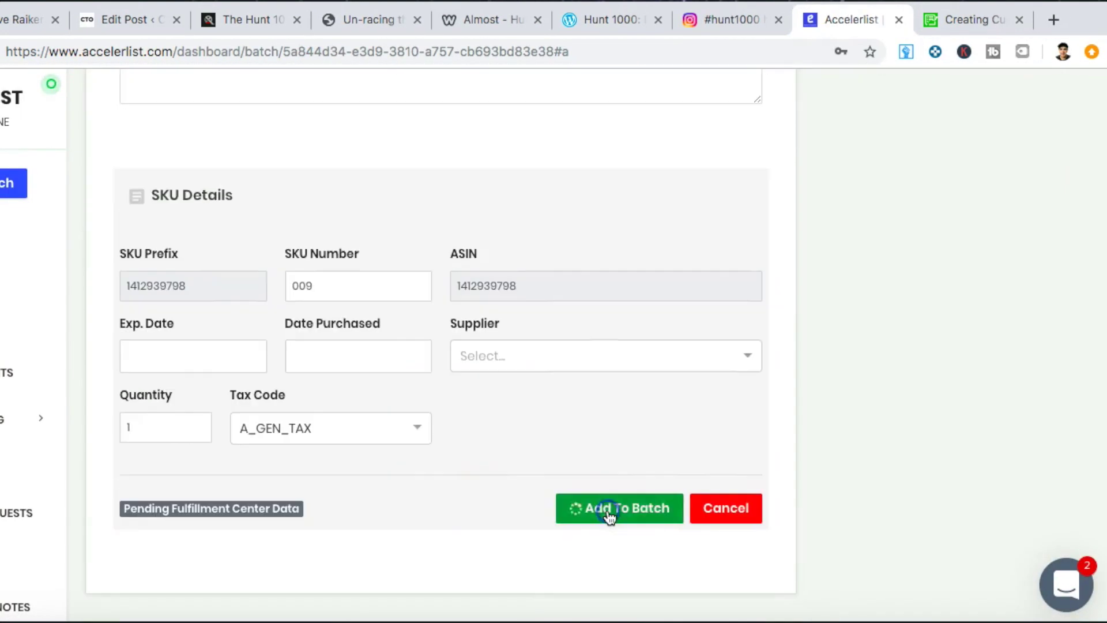
pyautogui.click(628, 505)
pyautogui.write('9780992546403')
pyautogui.press('Return')
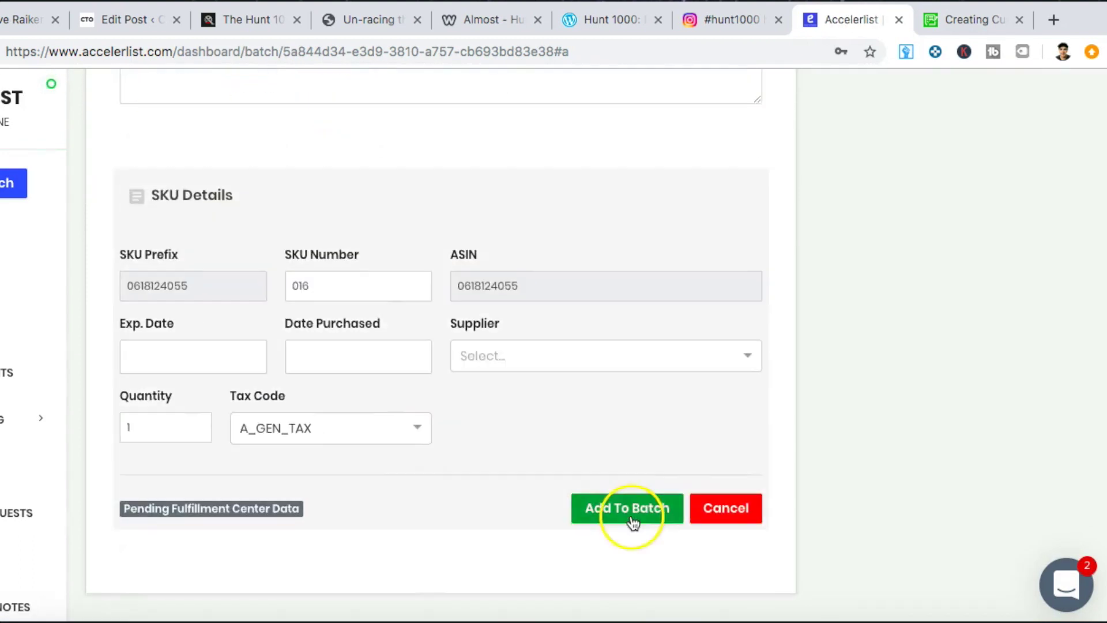
pyautogui.click(628, 512)
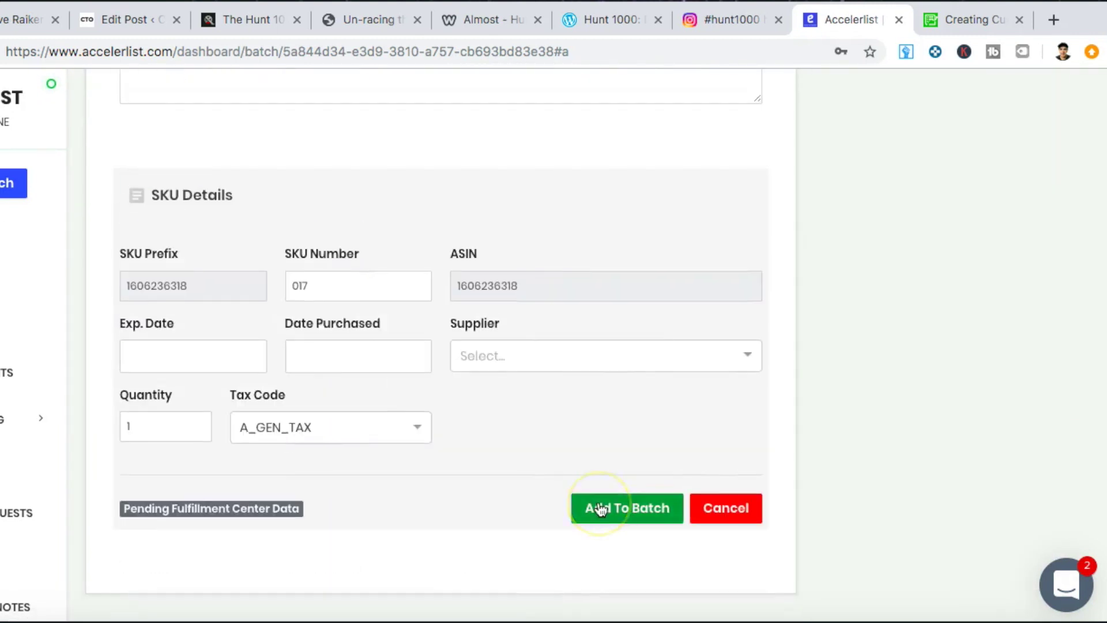
pyautogui.click(598, 507)
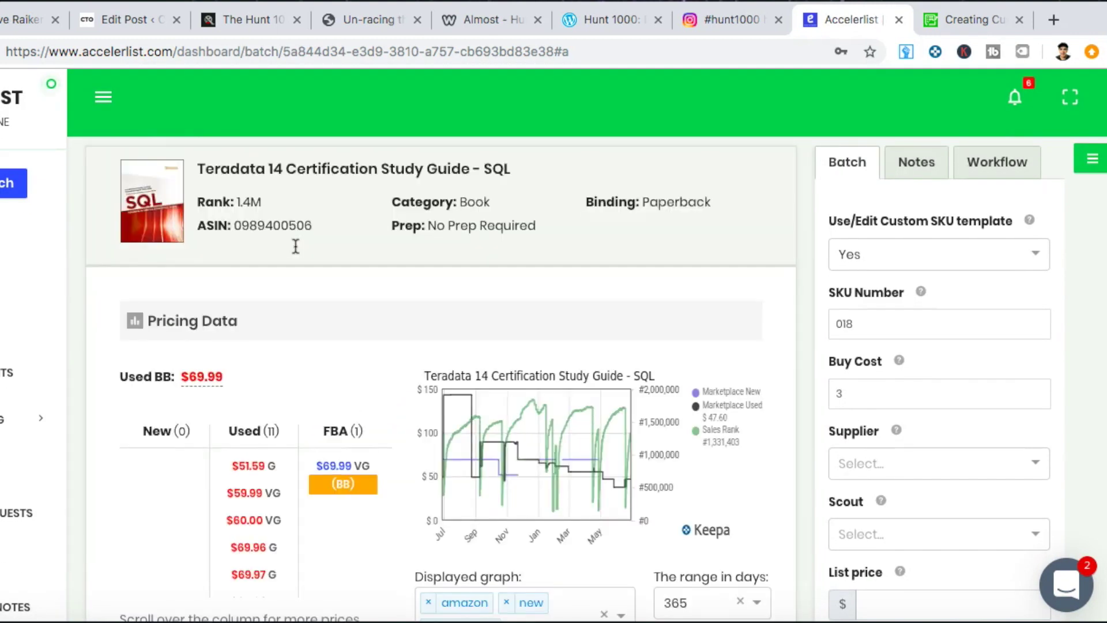
pyautogui.scroll(-2, 571, 407)
pyautogui.scroll(1, 371, 353)
pyautogui.click(396, 613)
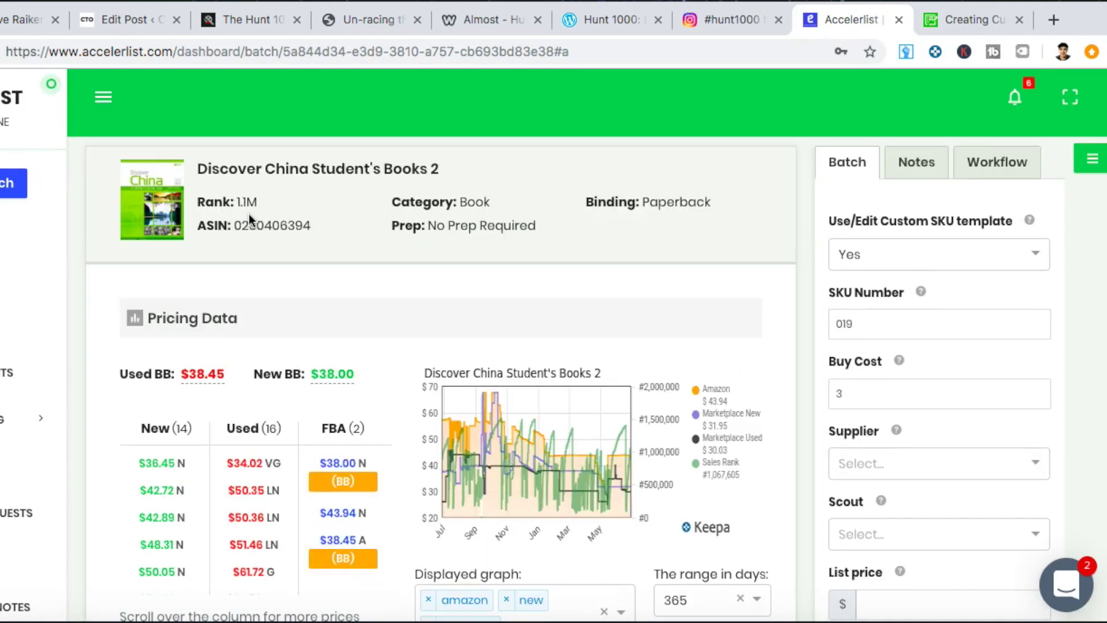
# Price Discover China Student's Books 2 at $35.50 and add it to the batch
pyautogui.click(248, 214)
pyautogui.scroll(-5, 366, 420)
pyautogui.click(217, 500)
pyautogui.write('35.50')
pyautogui.press('Return')
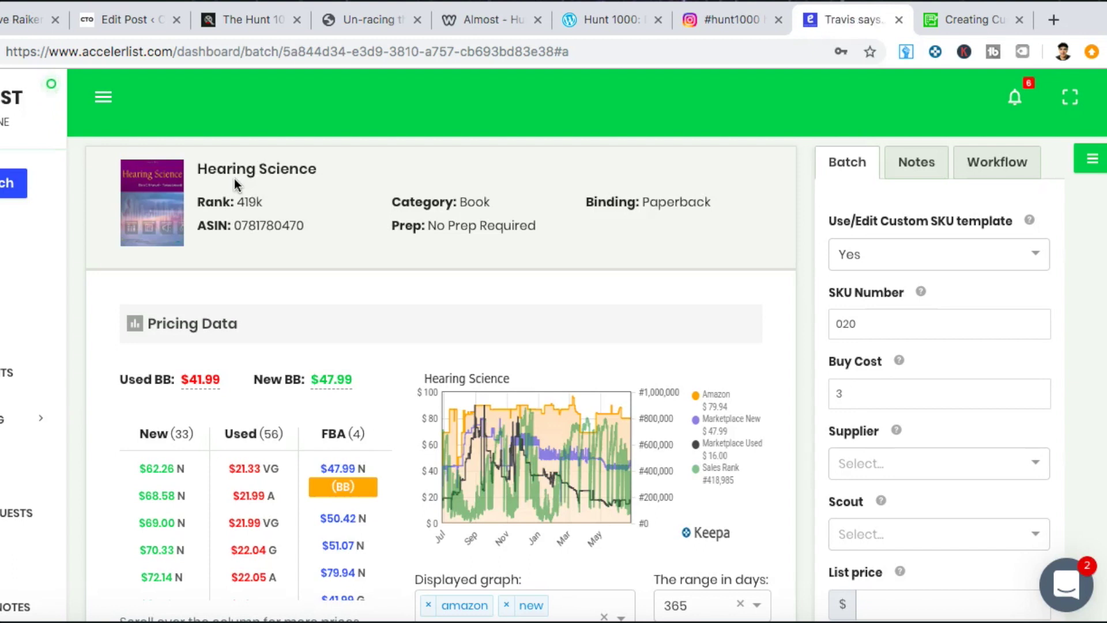
# Price Hearing Science at $41.99 and add it to the batch in Good condition
pyautogui.click(320, 476)
pyautogui.scroll(-10, 452, 439)
pyautogui.click(616, 508)
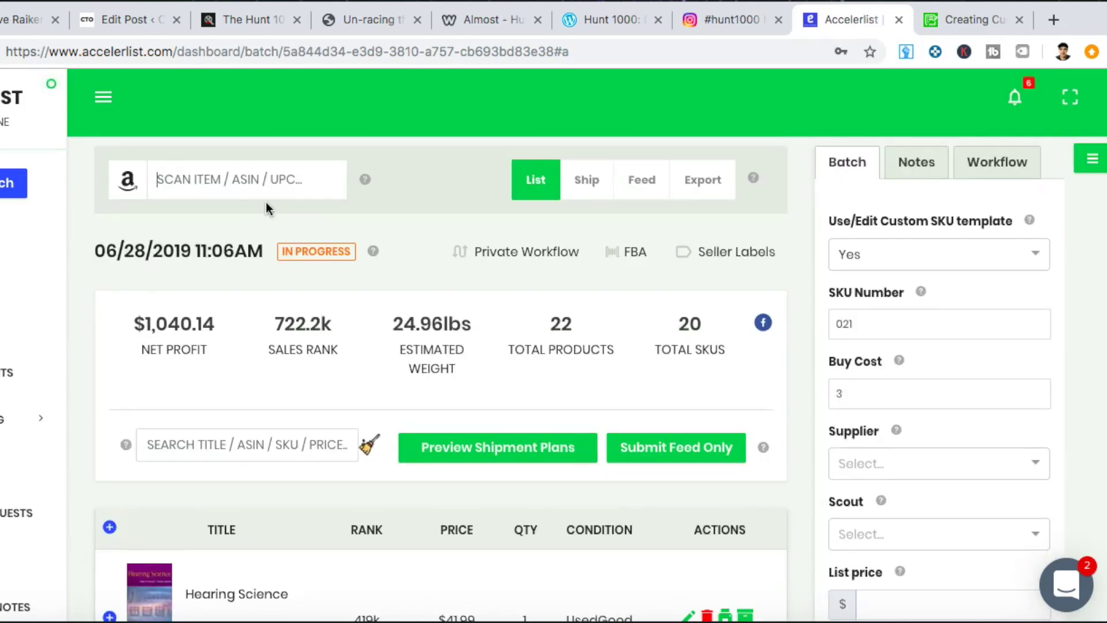
pyautogui.scroll(-2, 266, 202)
pyautogui.scroll(-8, 407, 452)
pyautogui.scroll(-5, 300, 498)
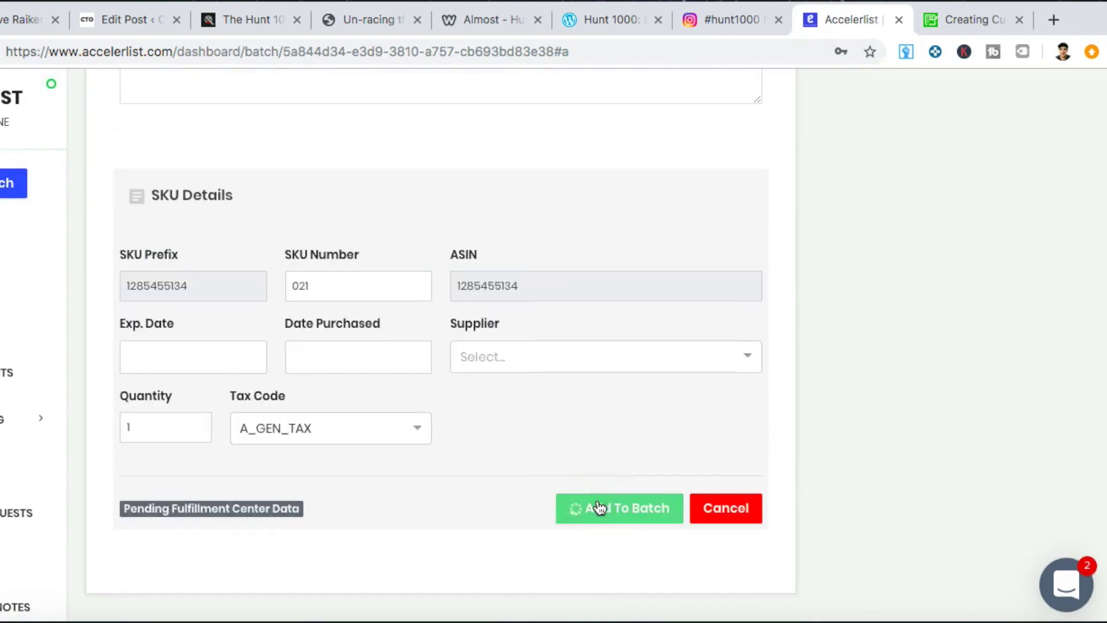
pyautogui.click(596, 504)
pyautogui.write('9780273757873')
pyautogui.press('Return')
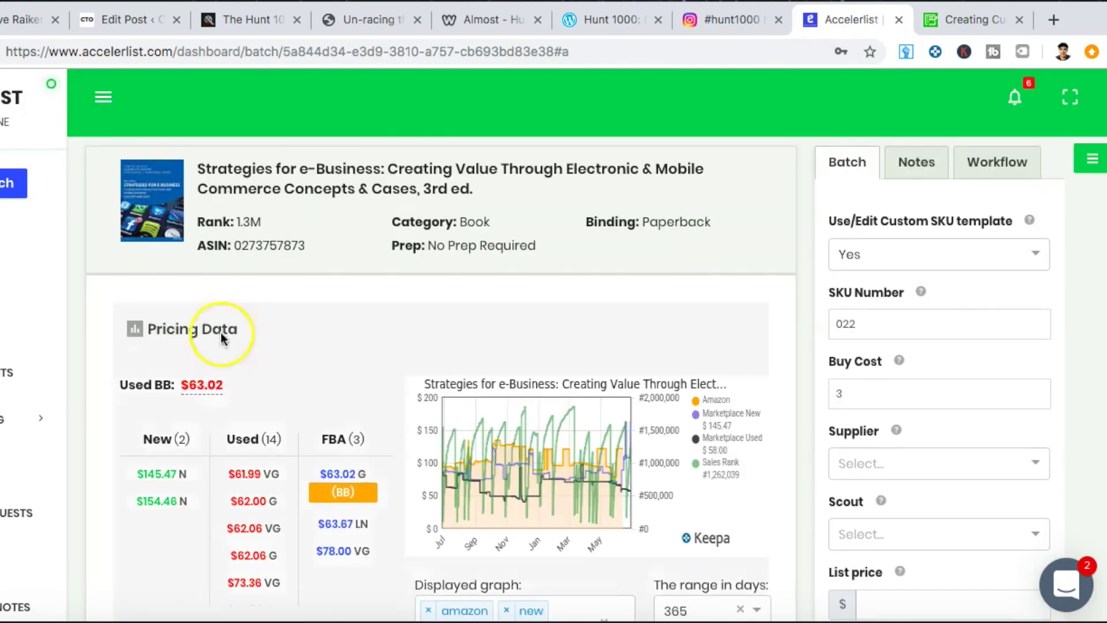
pyautogui.scroll(-15, 236, 230)
pyautogui.click(247, 287)
pyautogui.write('Front cover has folding marks')
# Review the listing details of Strategies for e-Business and add it to the batch
pyautogui.scroll(8, 284, 369)
pyautogui.scroll(2, 323, 323)
pyautogui.scroll(3, 395, 477)
pyautogui.scroll(-13, 519, 490)
pyautogui.click(651, 510)
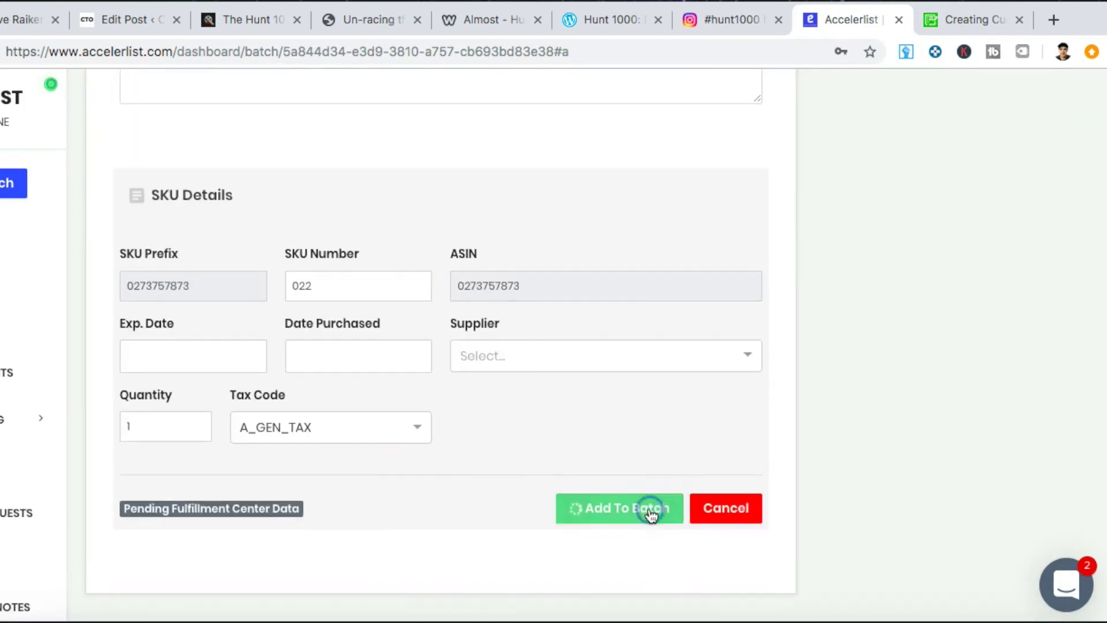
pyautogui.write('9781133964612')
pyautogui.press('Return')
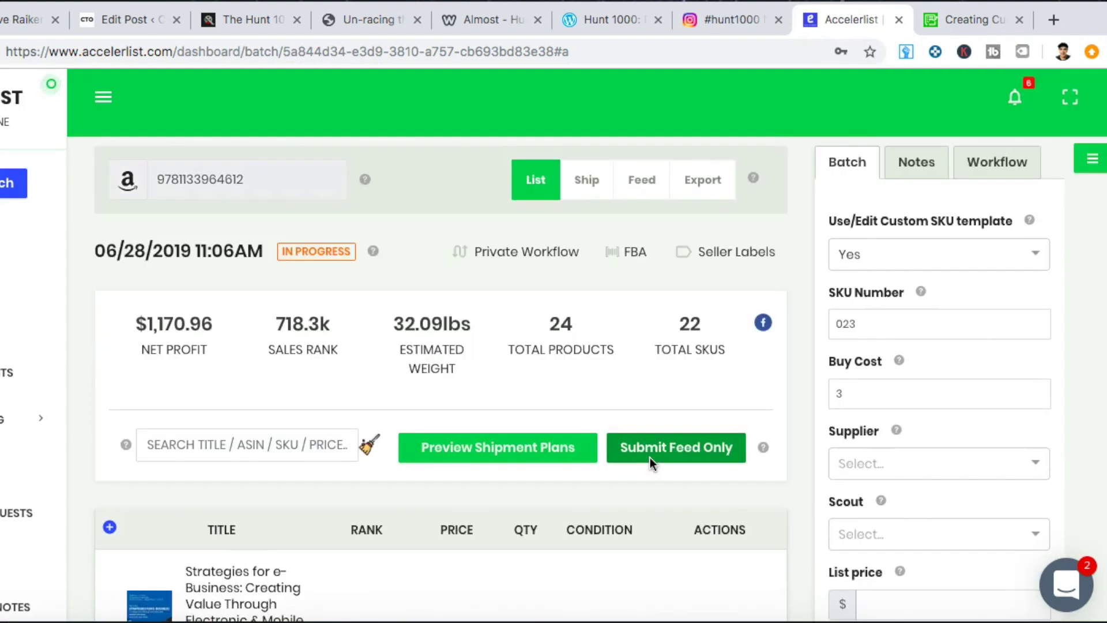
pyautogui.scroll(-3, 441, 519)
pyautogui.click(136, 536)
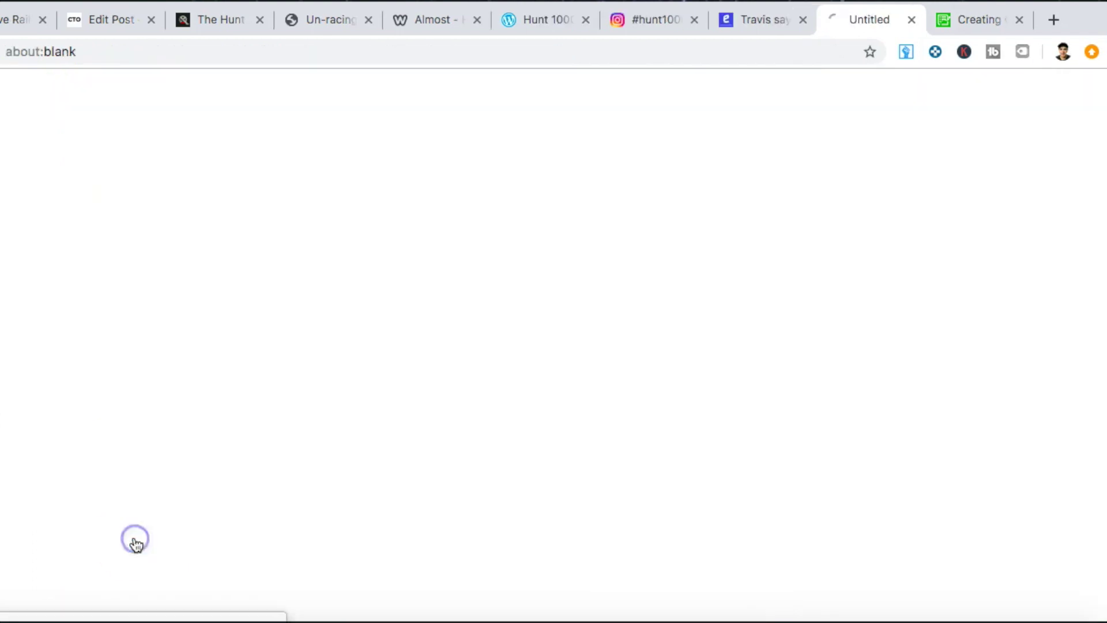
pyautogui.scroll(-4, 744, 320)
pyautogui.scroll(2, 519, 404)
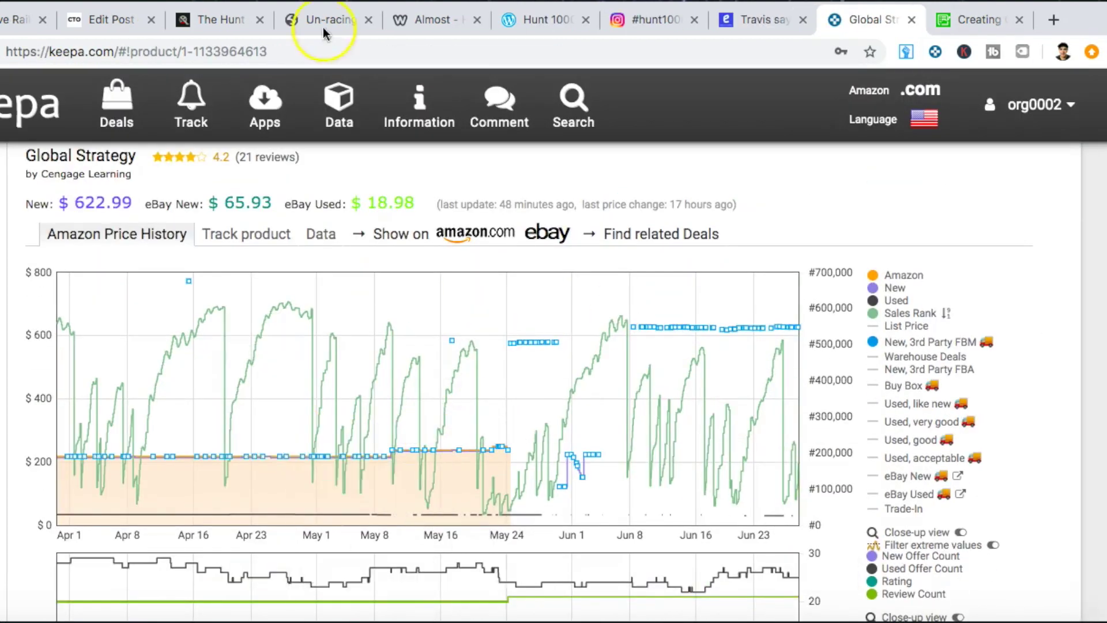
pyautogui.hotkey('ctrl', 'w')
# Review the Global Strategy listing and add it to the batch
pyautogui.scroll(-5, 358, 330)
pyautogui.scroll(7, 420, 416)
pyautogui.scroll(-15, 655, 452)
pyautogui.click(625, 507)
pyautogui.write('9780881791310')
pyautogui.press('Return')
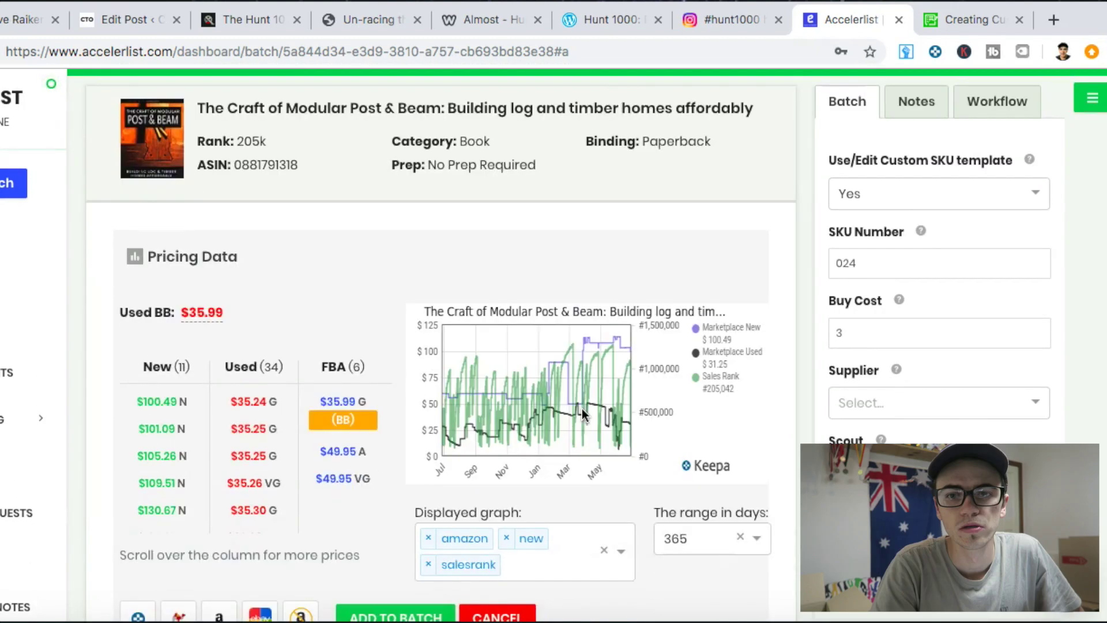
pyautogui.scroll(-1, 600, 394)
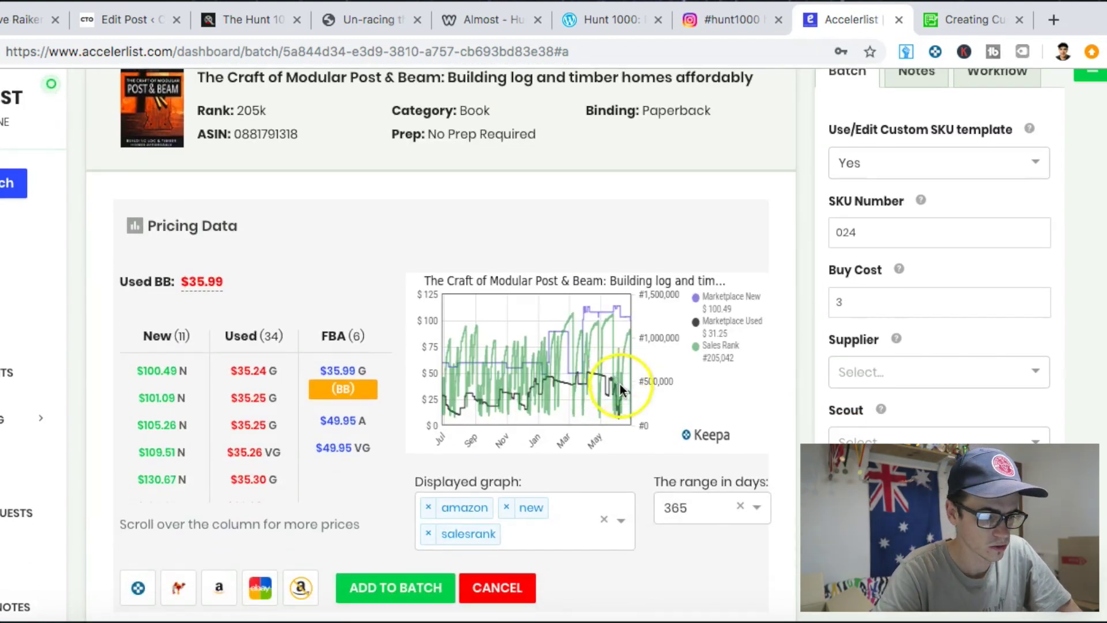
pyautogui.scroll(-1, 301, 437)
pyautogui.scroll(-1, 300, 434)
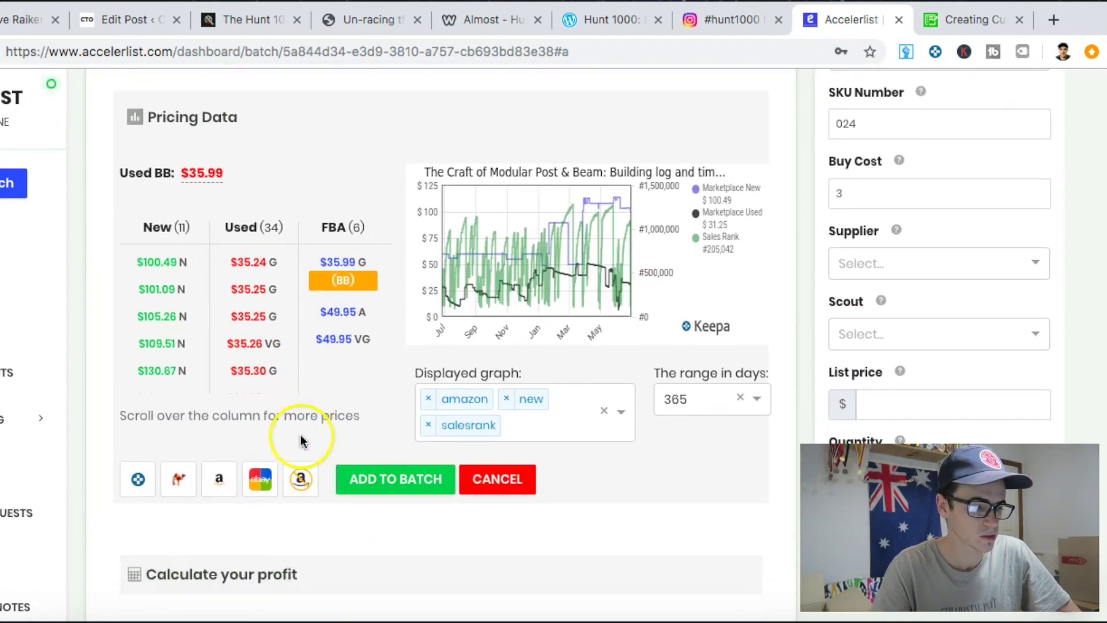
pyautogui.click(351, 270)
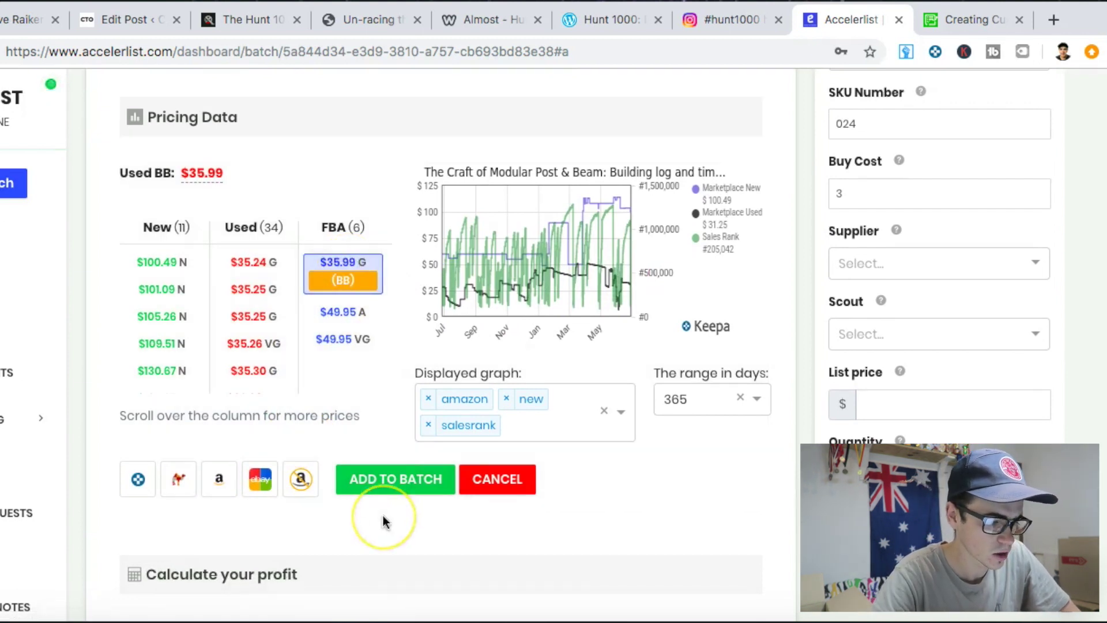
# Reprice The Craft of Modular Post & Beam at the $49.95 Acceptable FBA offer and check its sales rank
pyautogui.scroll(3, 382, 519)
pyautogui.scroll(-4, 383, 519)
pyautogui.click(381, 406)
pyautogui.click(349, 306)
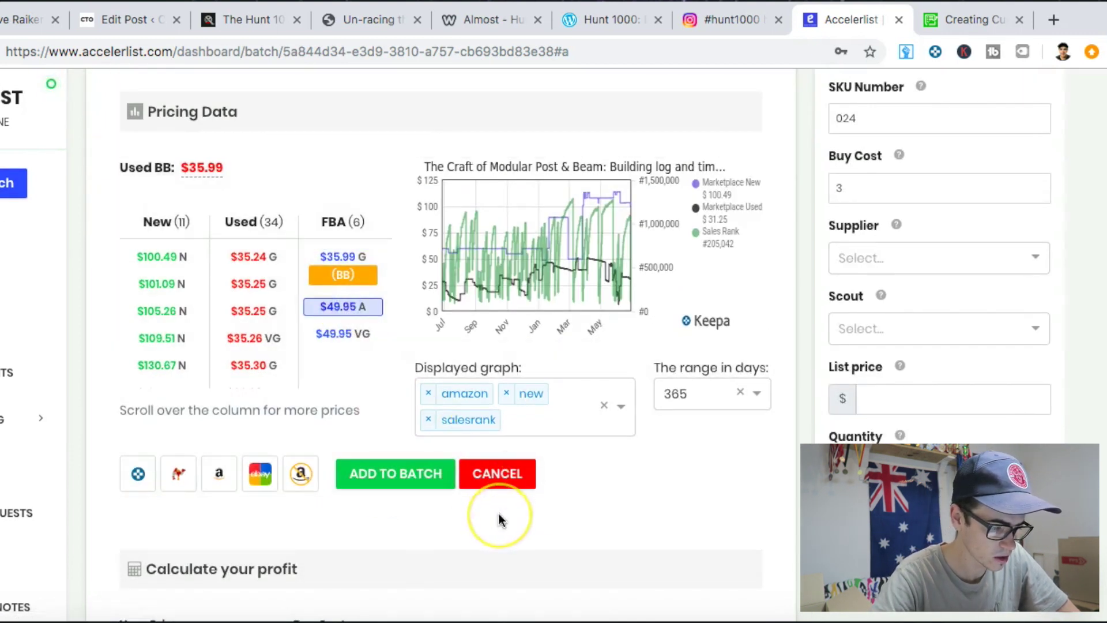
pyautogui.scroll(1, 499, 514)
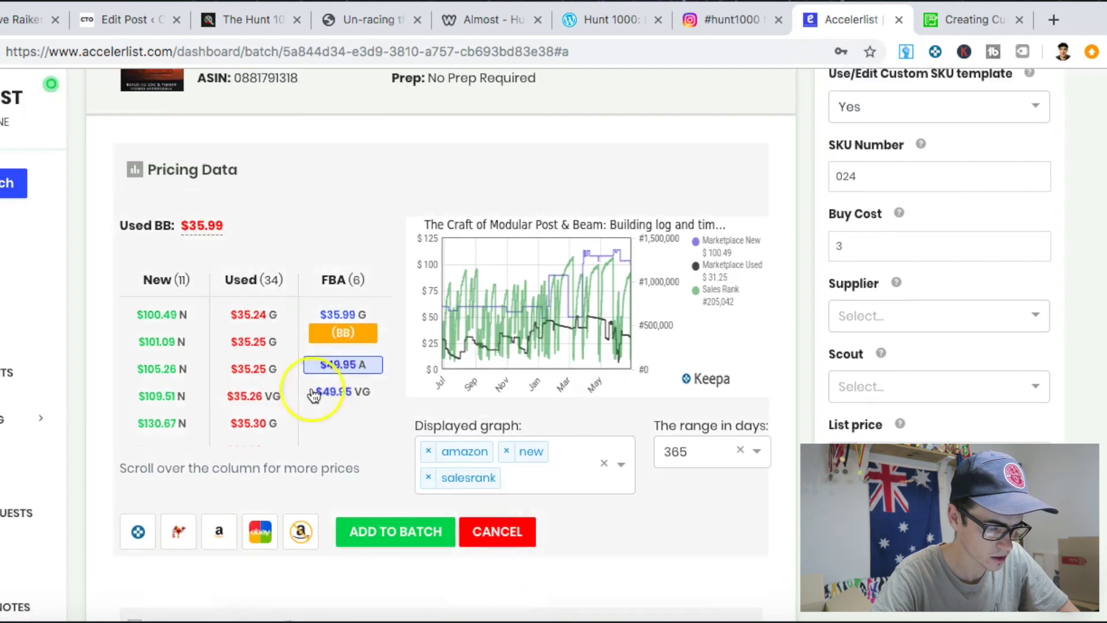
pyautogui.scroll(2, 311, 395)
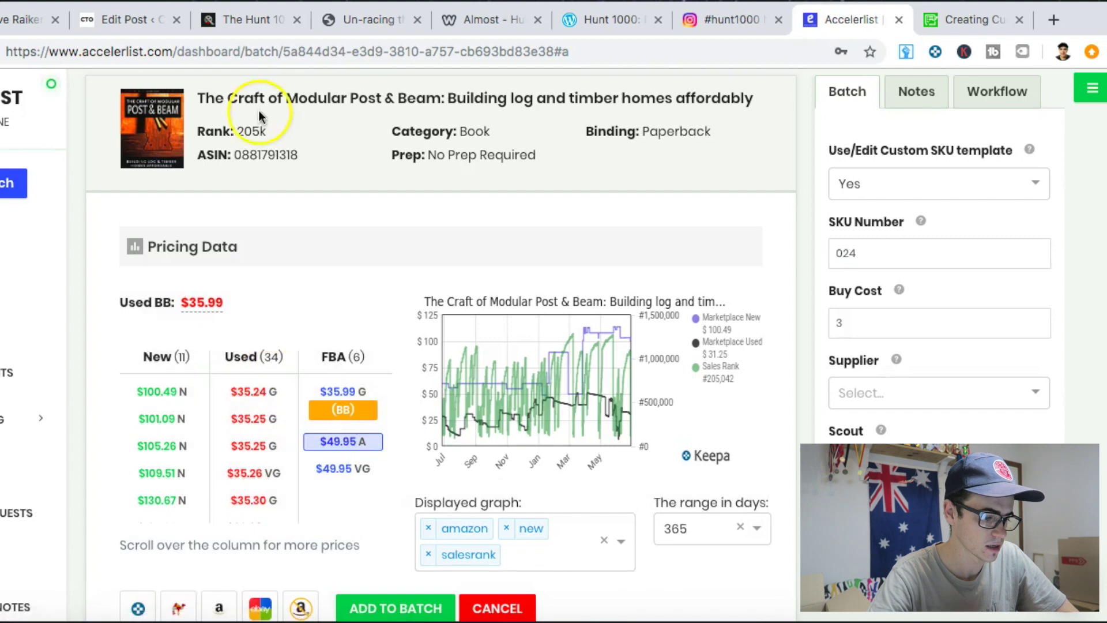
pyautogui.moveTo(232, 132); pyautogui.dragTo(264, 132)
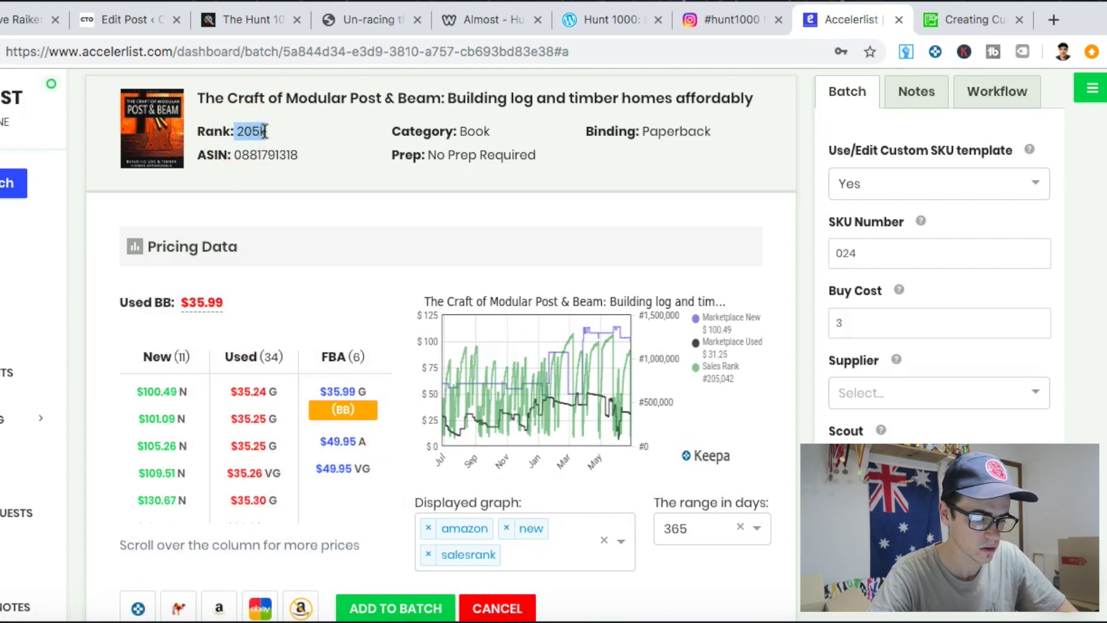
# Compare the book's FBA offers with its price history graph and keep the $49.95 Acceptable FBA offer as the price
pyautogui.click(349, 398)
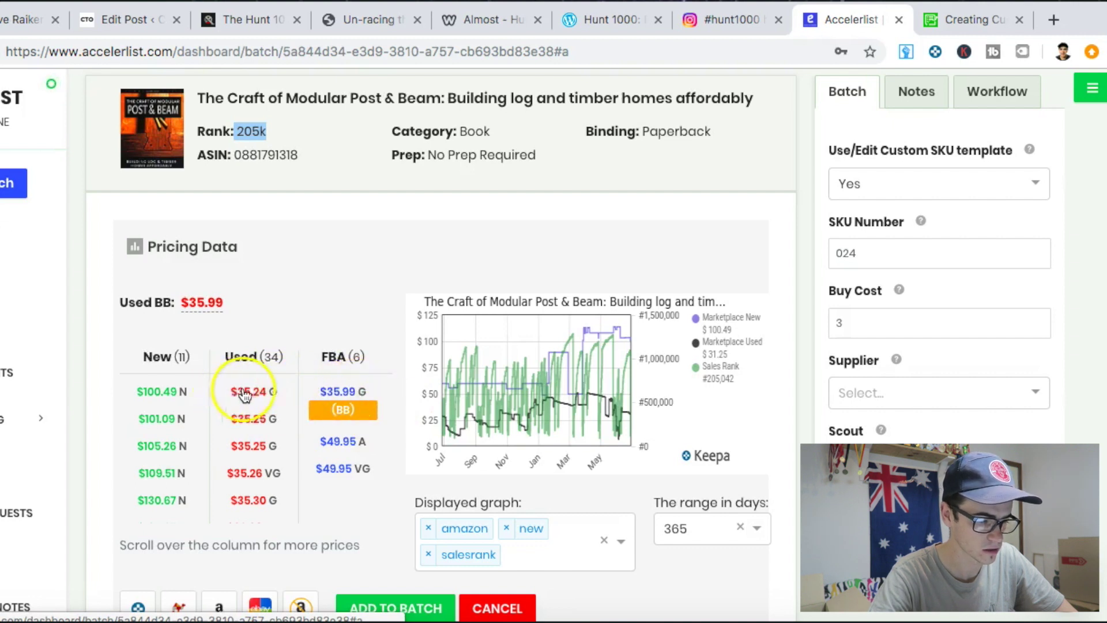
pyautogui.click(364, 451)
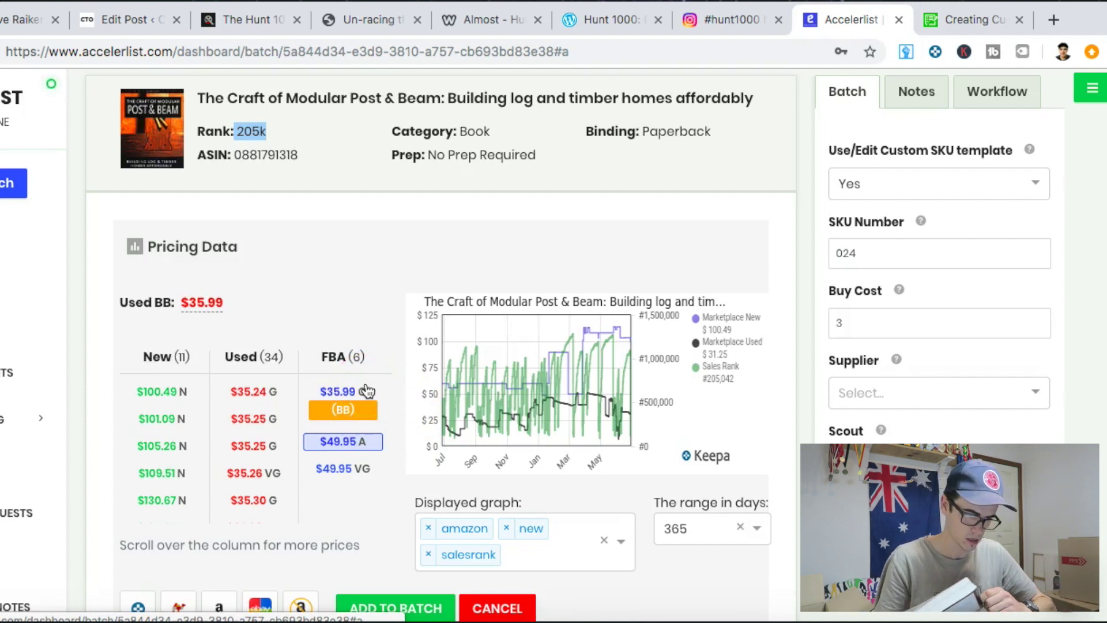
pyautogui.scroll(-3, 596, 199)
pyautogui.scroll(5, 596, 198)
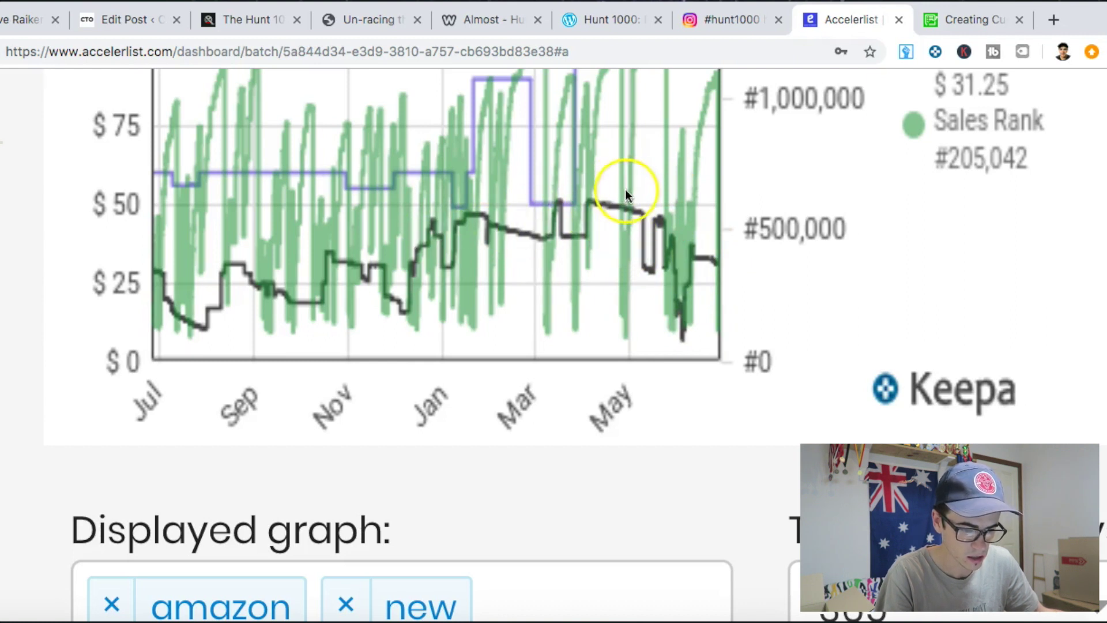
pyautogui.scroll(-5, 625, 189)
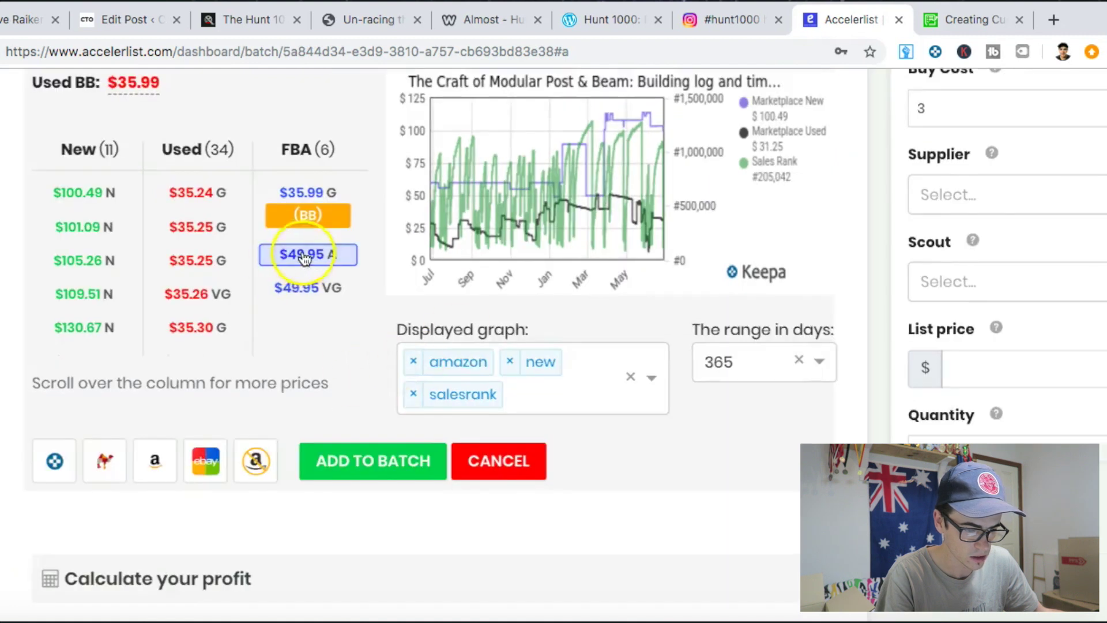
pyautogui.click(304, 255)
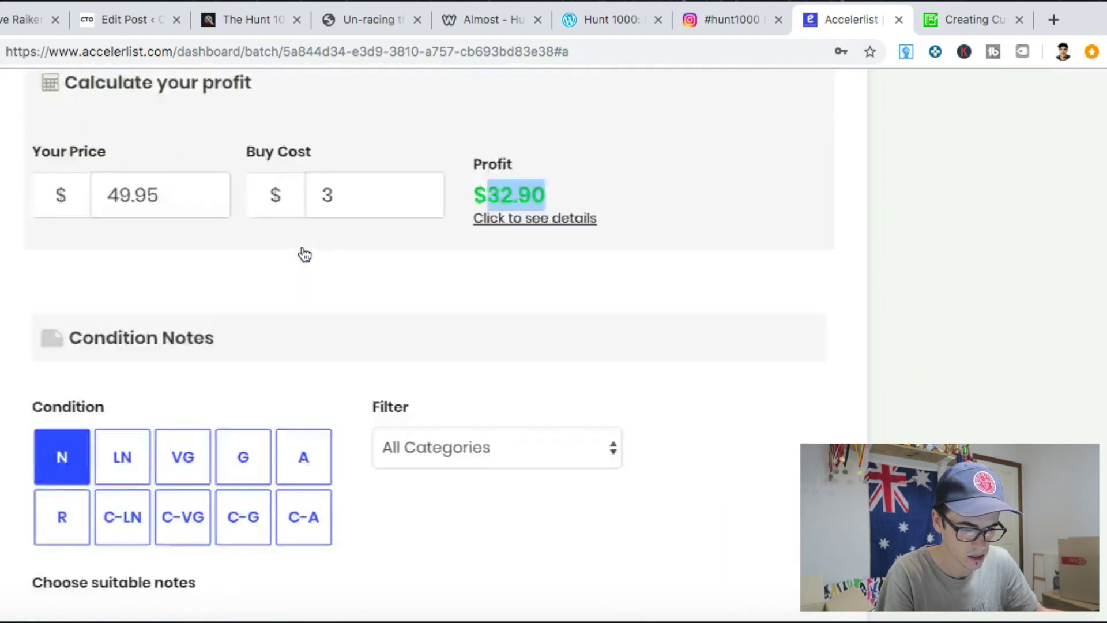
# Grade The Craft of Modular Post & Beam as Good and add it to the batch
pyautogui.scroll(-4, 305, 255)
pyautogui.click(262, 219)
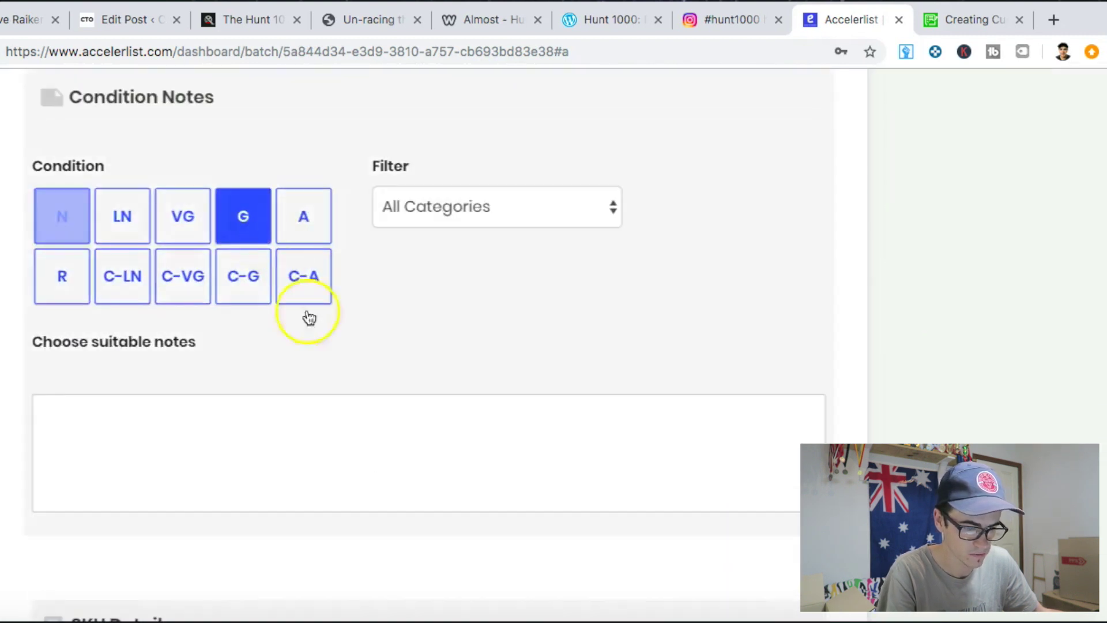
pyautogui.scroll(-2, 538, 423)
pyautogui.click(539, 423)
pyautogui.scroll(-2, 538, 423)
pyautogui.scroll(-5, 540, 421)
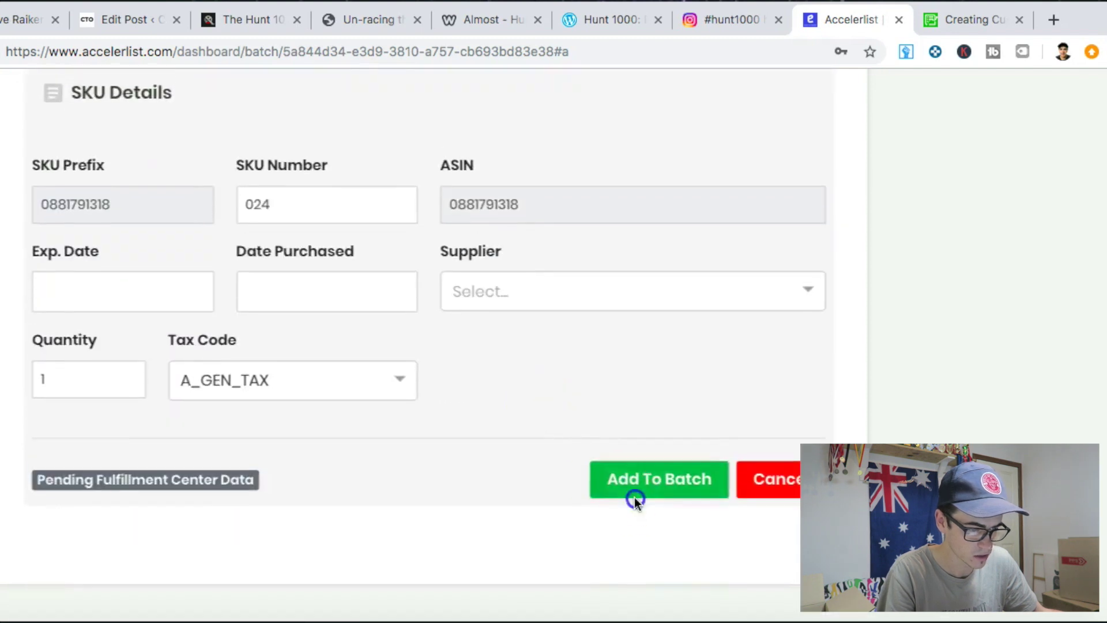
pyautogui.click(635, 497)
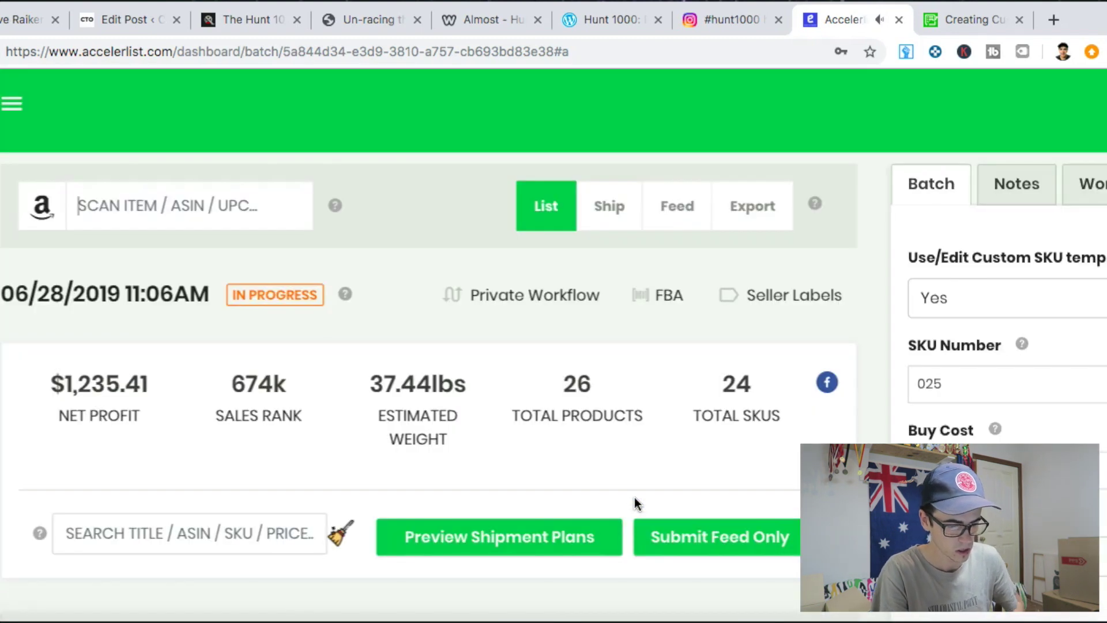
# Check the batch's net profit and convert 1235 USD to AUD with a Google search
pyautogui.scroll(-2, 368, 421)
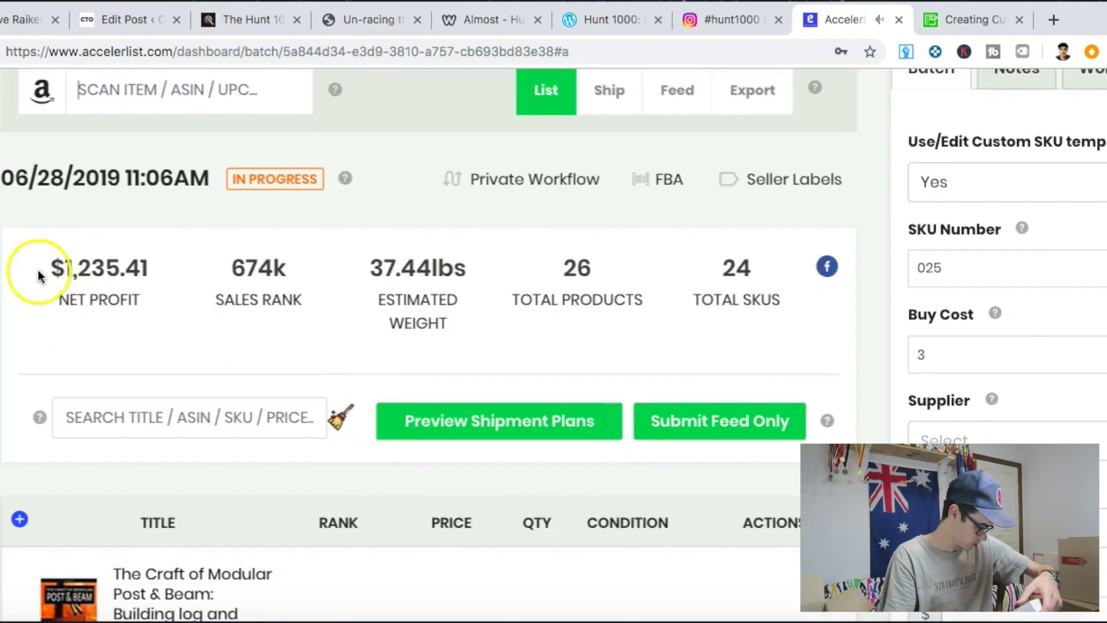
pyautogui.moveTo(38, 268); pyautogui.dragTo(147, 269)
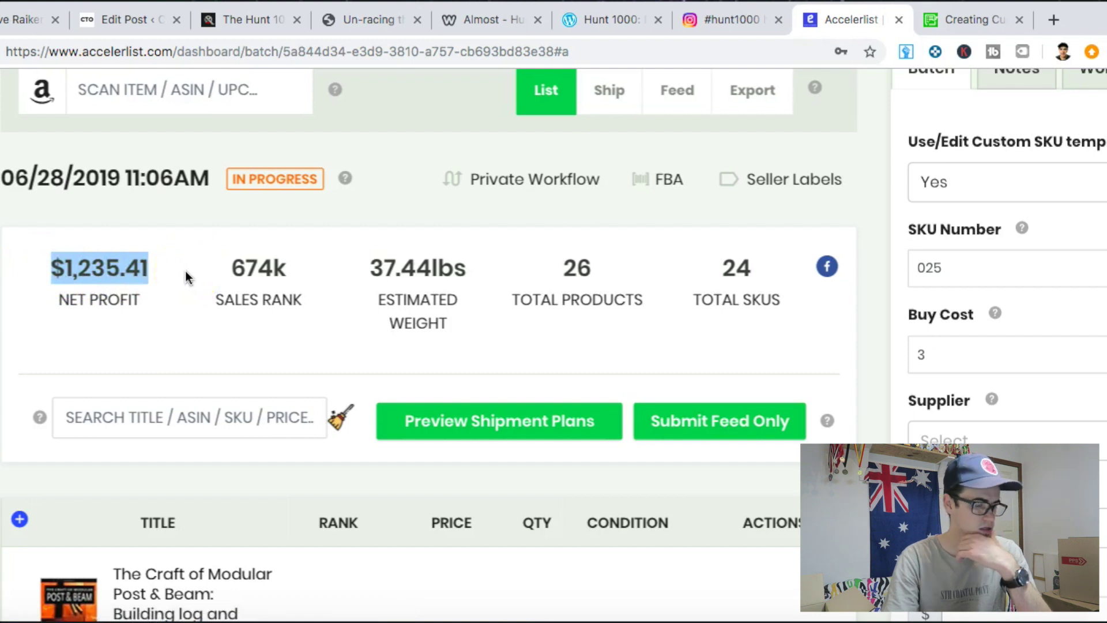
pyautogui.moveTo(139, 268); pyautogui.dragTo(1038, 18)
pyautogui.press('Return')
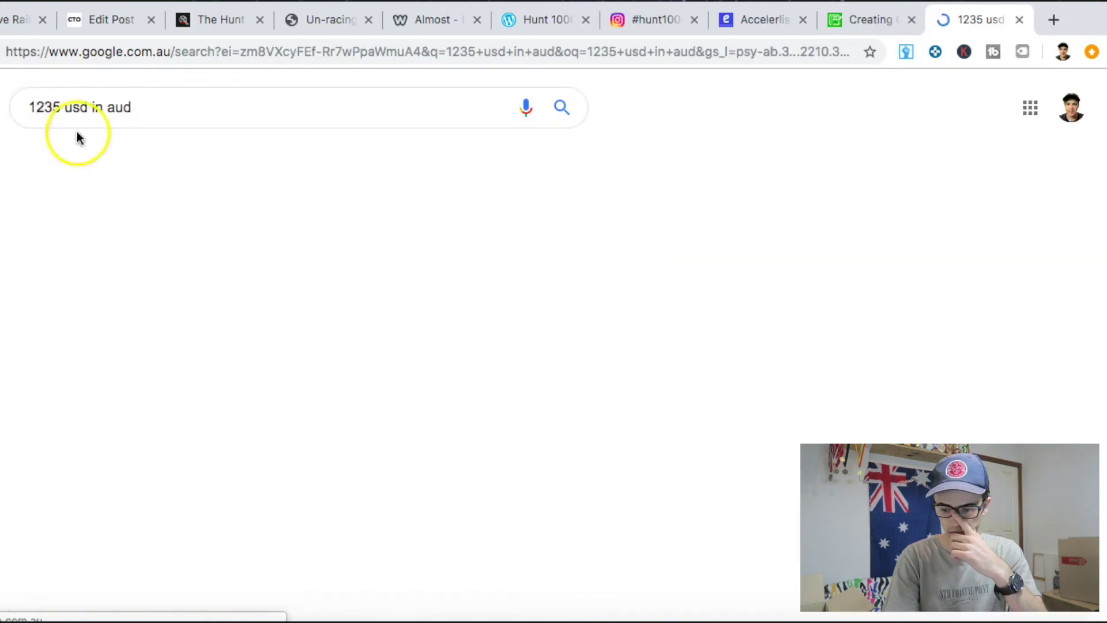
pyautogui.moveTo(32, 280); pyautogui.dragTo(163, 281)
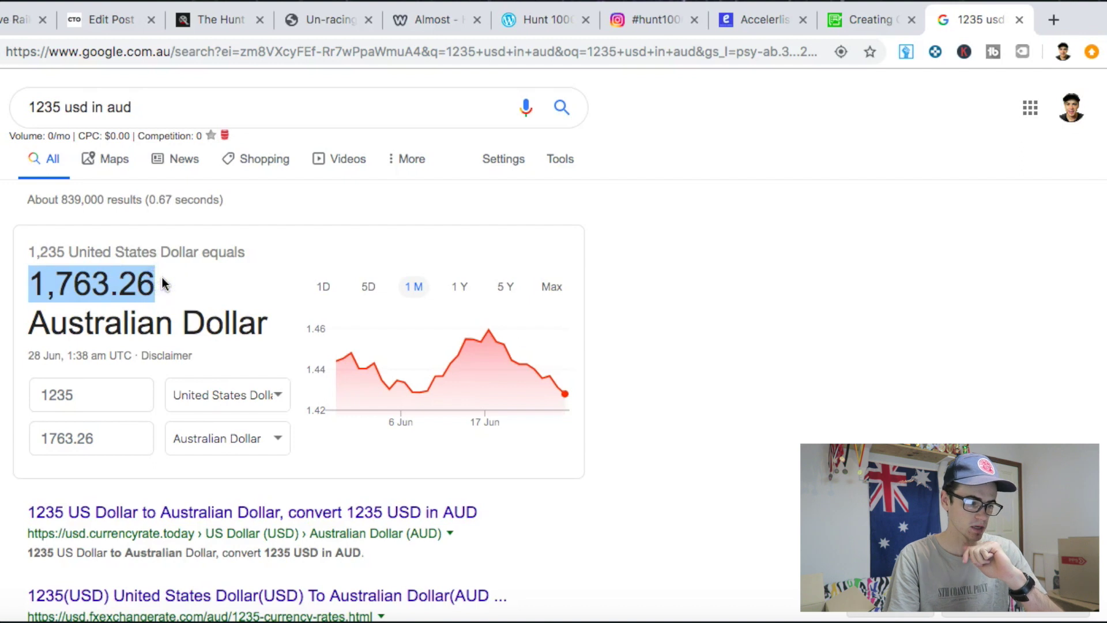
pyautogui.click(64, 286)
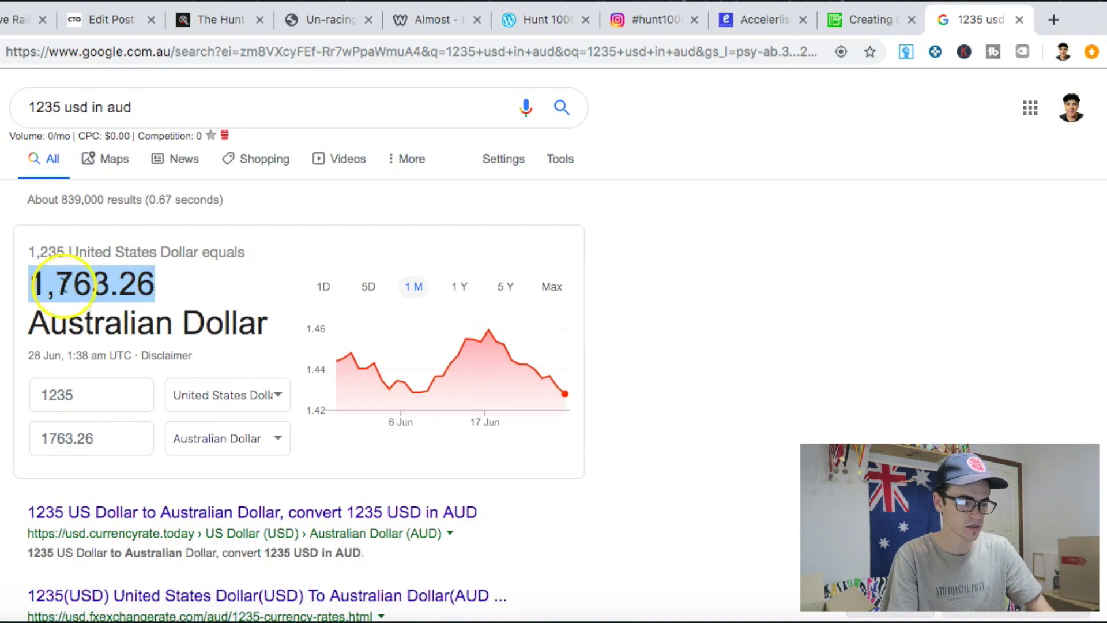
# Switch to the Calculator and subtract 207 from 1763.26
pyautogui.click(341, 613)
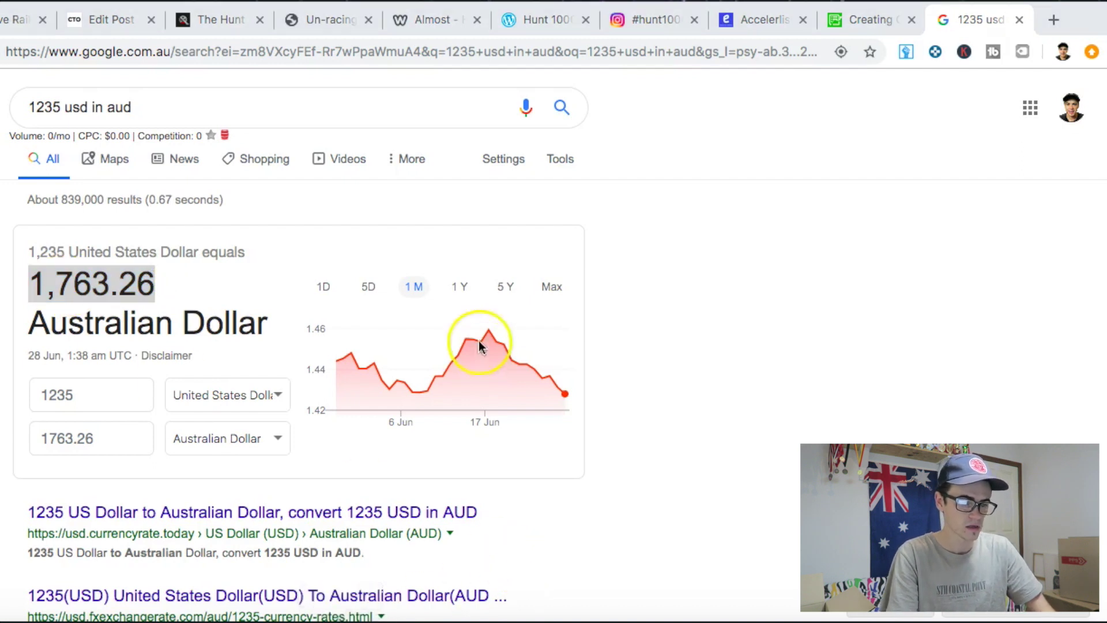
pyautogui.click(512, 437)
pyautogui.click(513, 350)
pyautogui.click(620, 395)
pyautogui.click(618, 436)
pyautogui.click(618, 482)
pyautogui.click(559, 429)
pyautogui.click(609, 391)
pyautogui.click(663, 385)
pyautogui.click(554, 435)
pyautogui.click(549, 466)
pyautogui.click(499, 350)
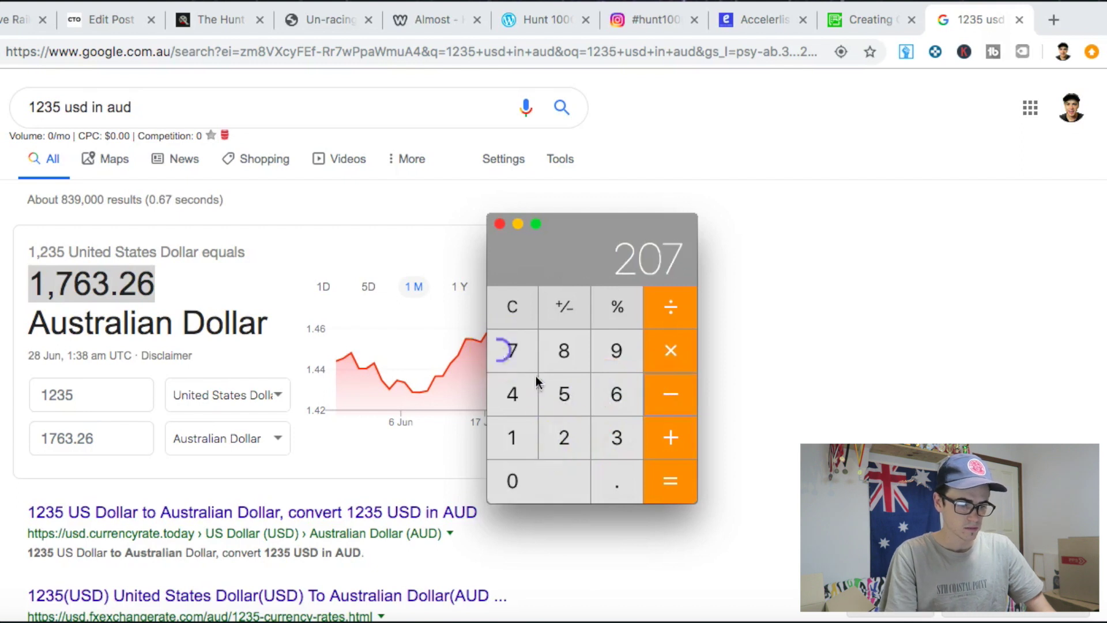
pyautogui.click(659, 466)
pyautogui.moveTo(581, 225); pyautogui.dragTo(836, 210)
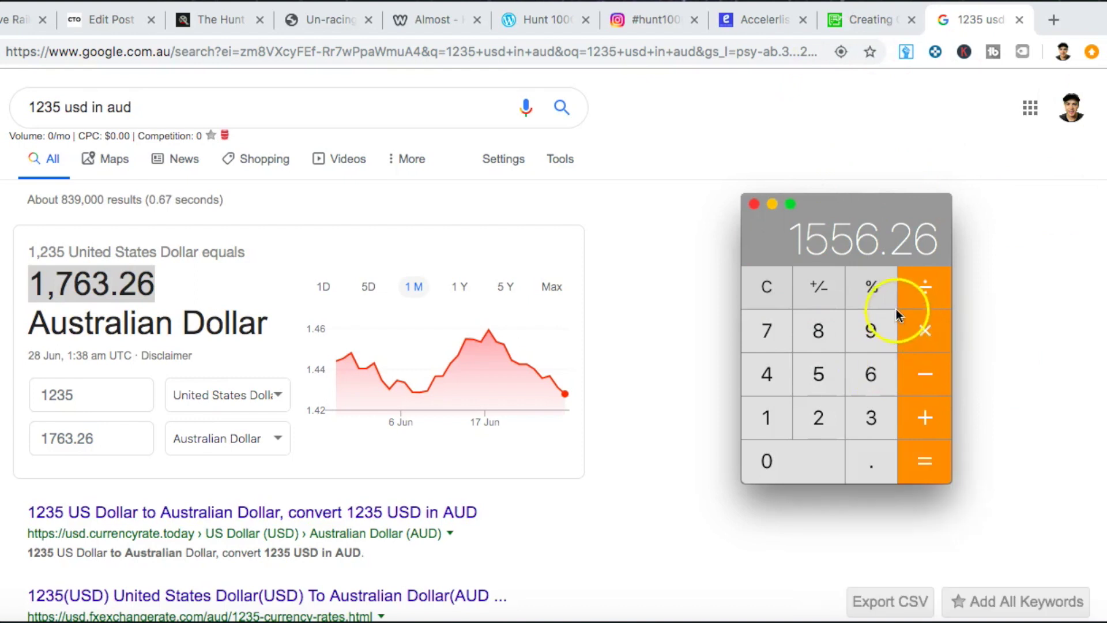
# Switch back to AccelerList and preview the batch's shipment plans
pyautogui.click(508, 448)
pyautogui.press('super+8')
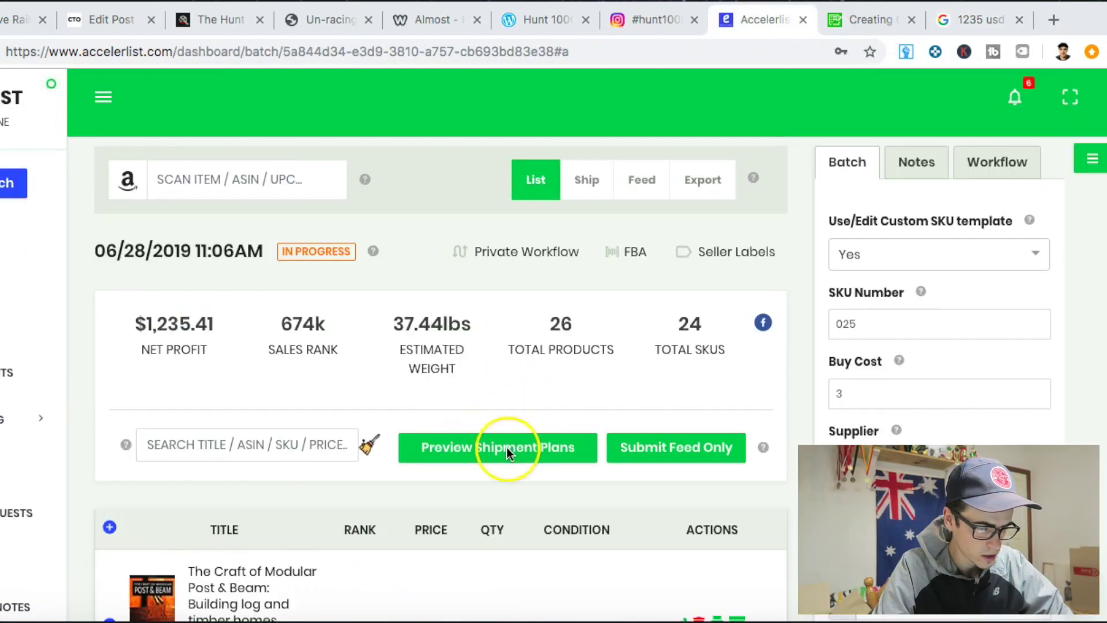
pyautogui.click(491, 453)
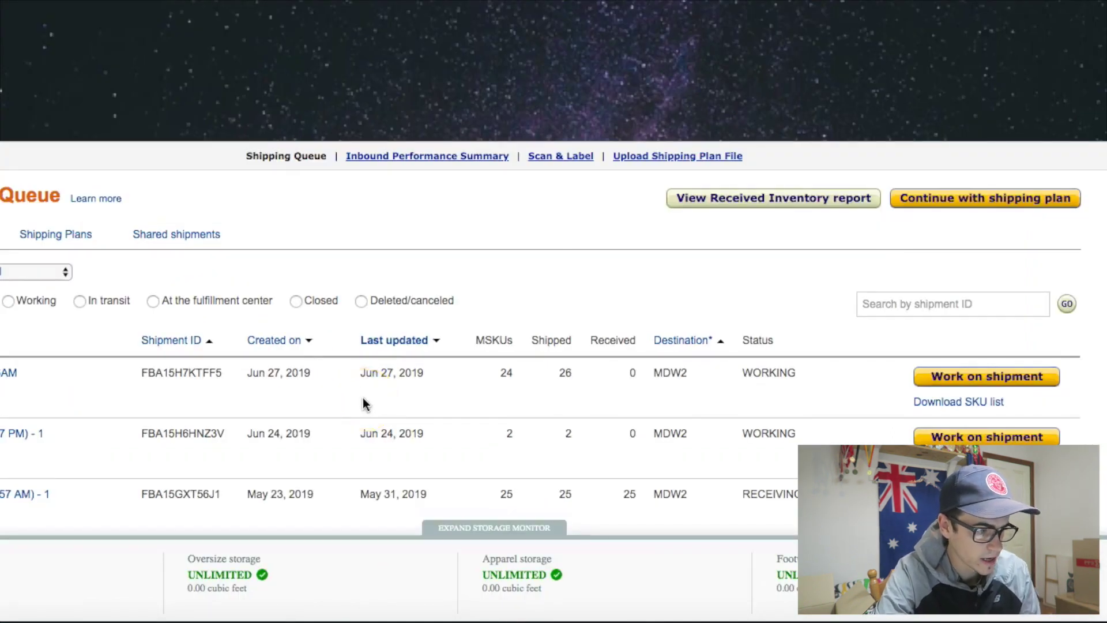
# Examine the newest shipment, created Jun 27, 2019, in the Seller Central Shipping Queue
pyautogui.scroll(-2, 363, 403)
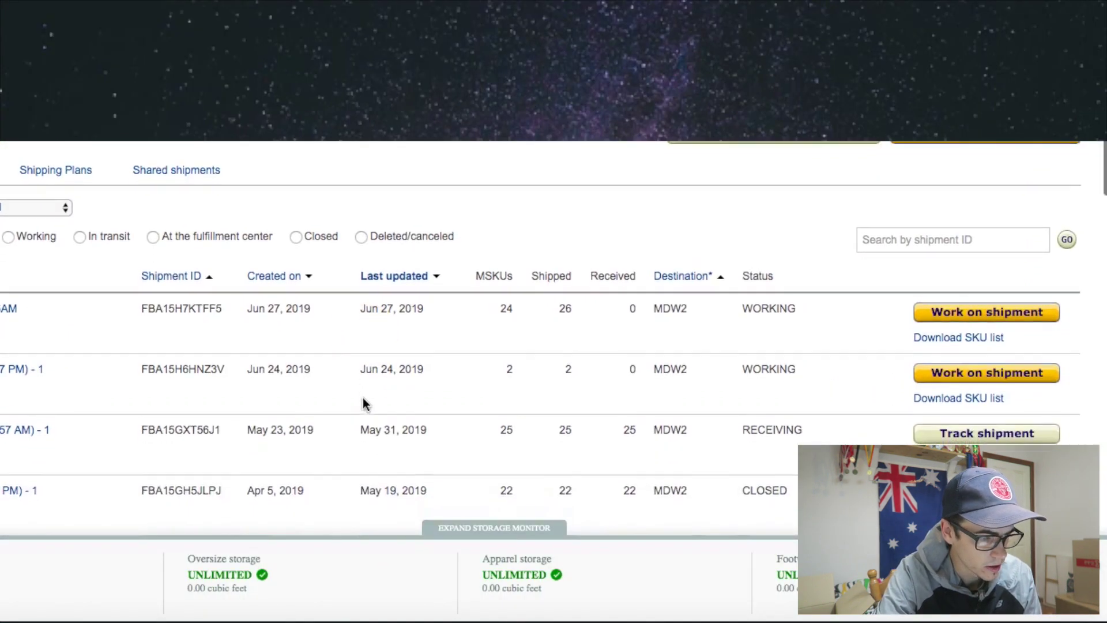
pyautogui.scroll(1, 364, 403)
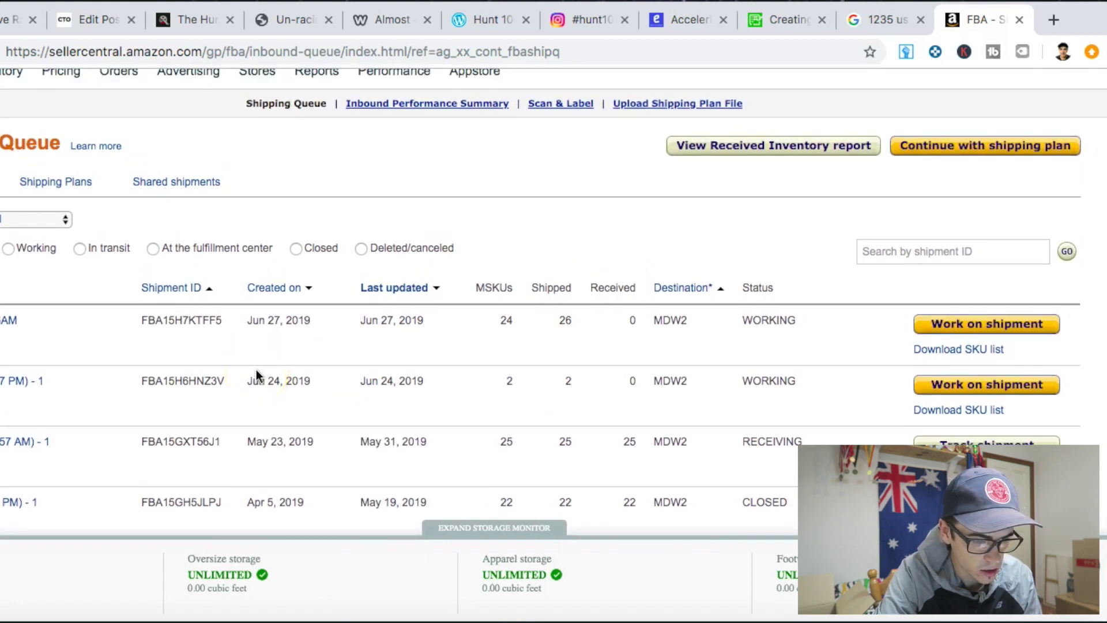
pyautogui.moveTo(140, 320); pyautogui.dragTo(681, 334)
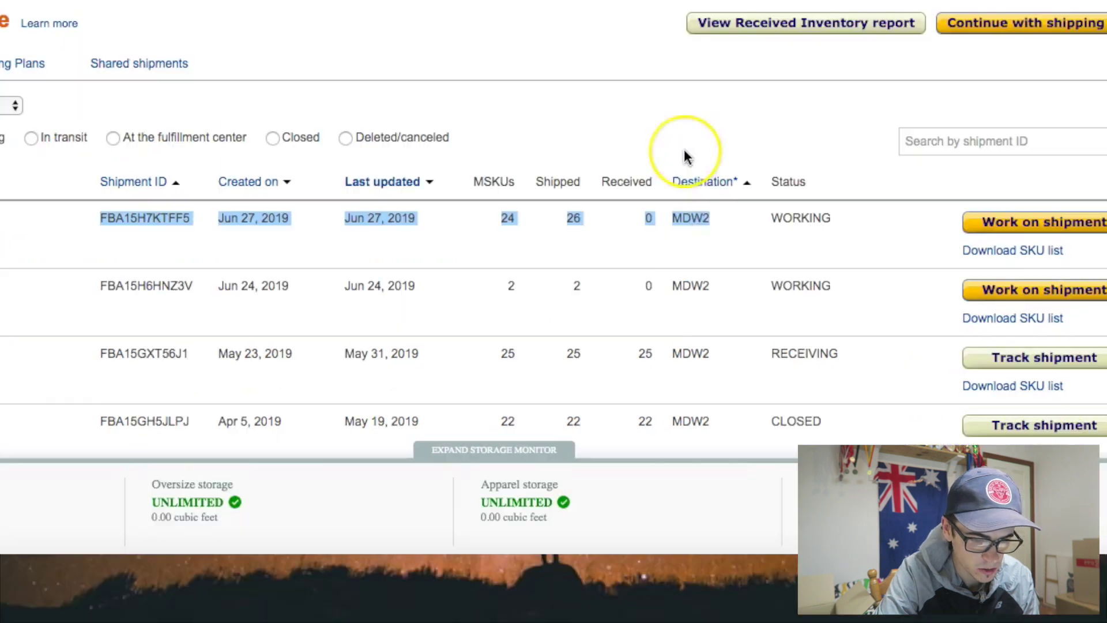
pyautogui.scroll(2, 665, 267)
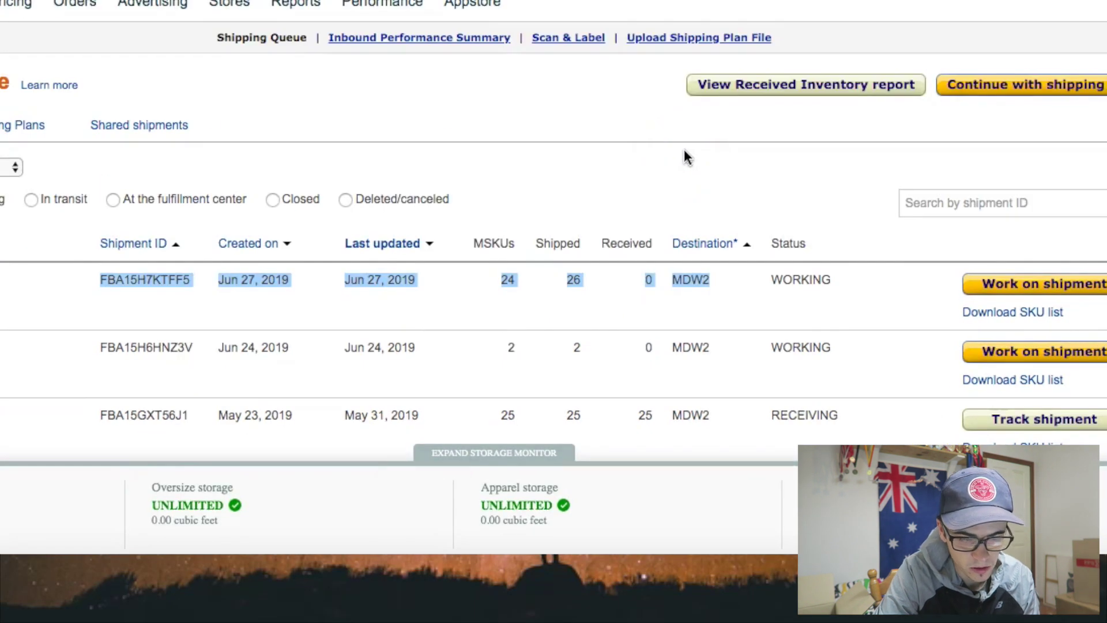
pyautogui.moveTo(3, 2)
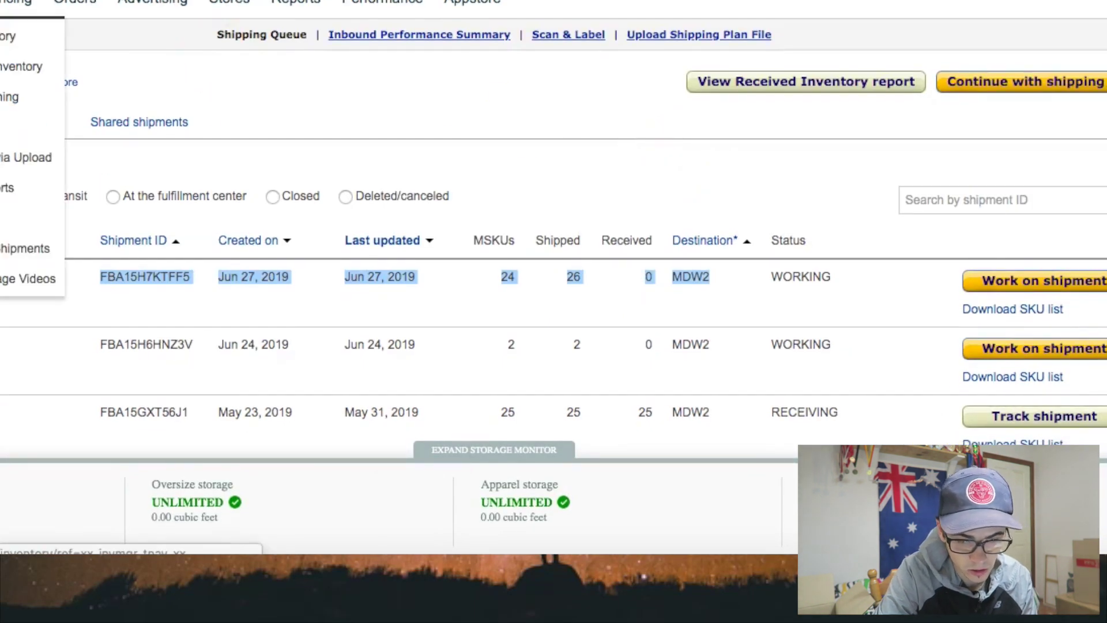
pyautogui.scroll(-3, 334, 148)
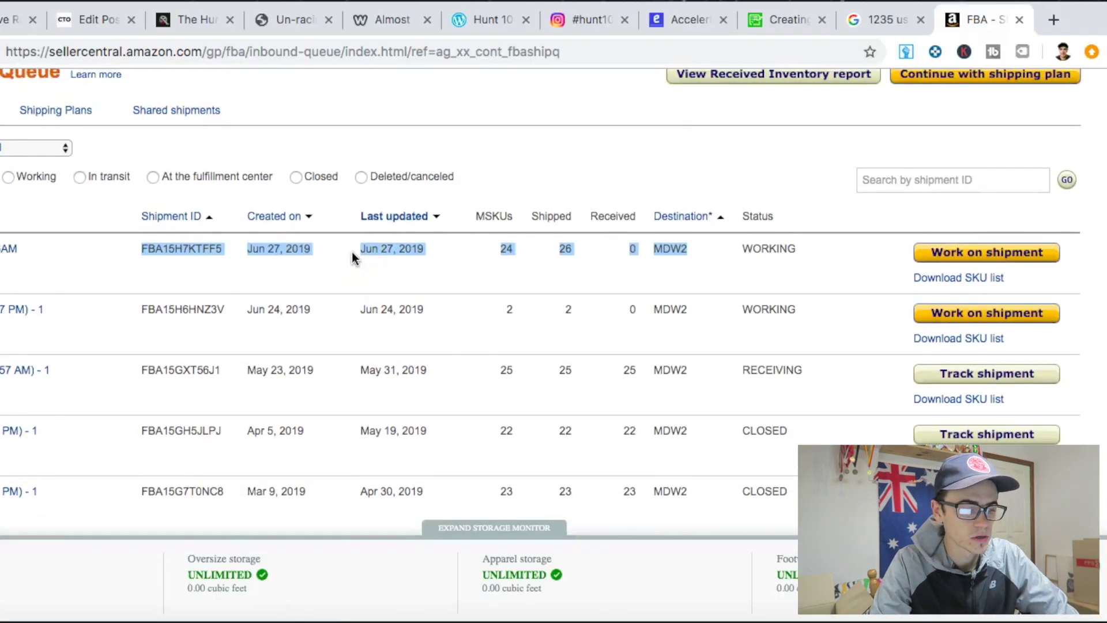
pyautogui.scroll(1, 354, 254)
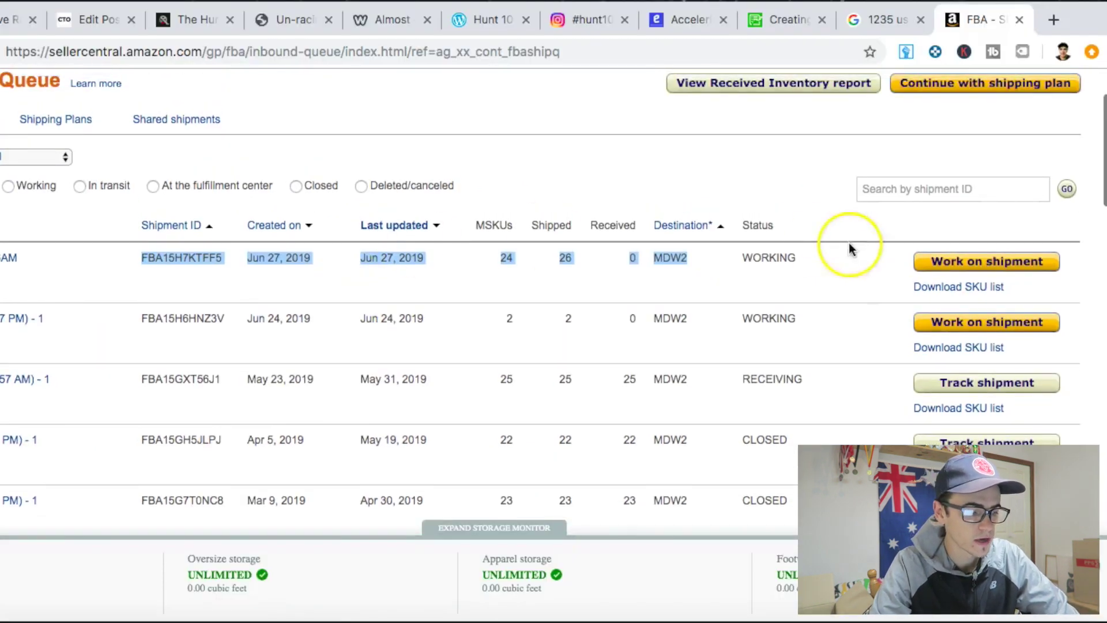
# Download the SKU list of the Jun 27, 2019 shipment and print it after looking through its entries
pyautogui.click(934, 288)
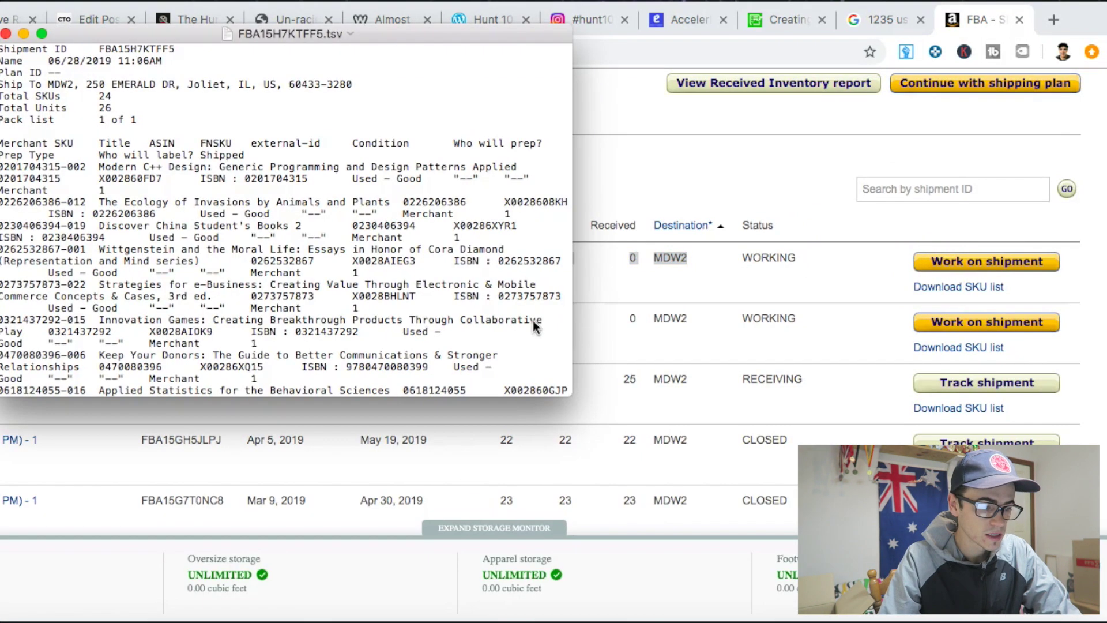
pyautogui.scroll(-10, 268, 184)
pyautogui.scroll(5, 268, 183)
pyautogui.scroll(8, 268, 183)
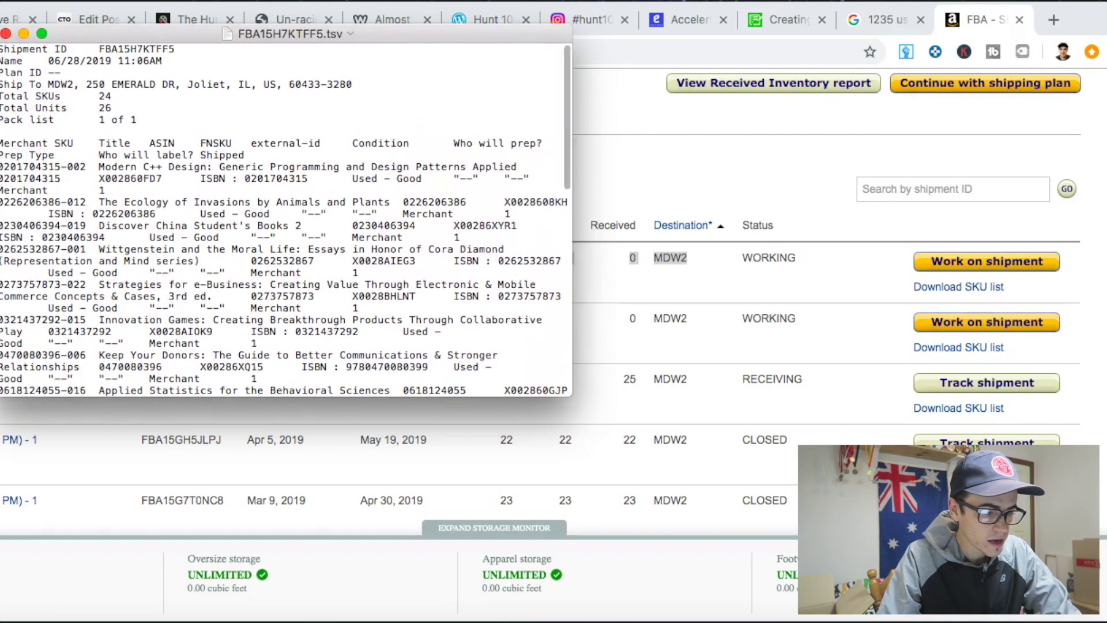
pyautogui.click(18, 0)
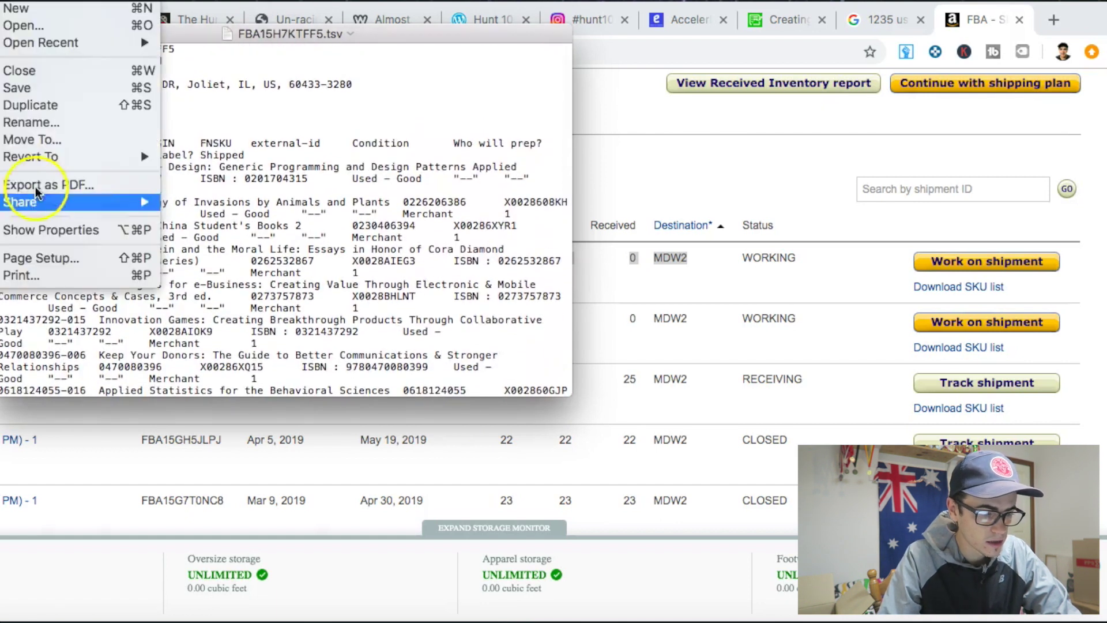
pyautogui.click(49, 281)
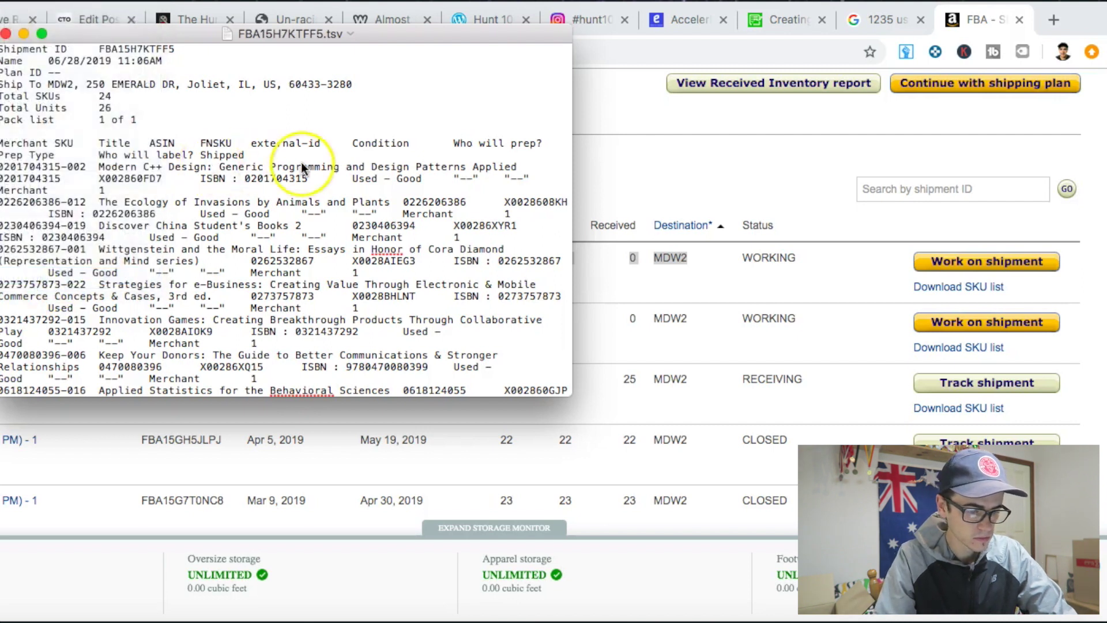
pyautogui.click(437, 474)
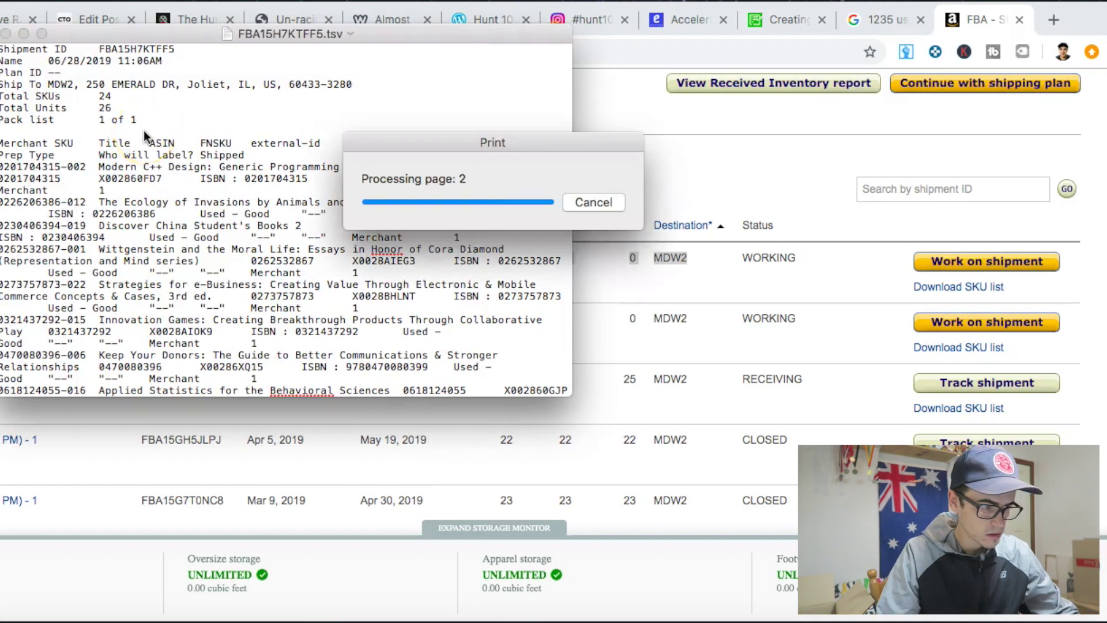
# Open the Jun 27, 2019 shipment in the shipment workflow and review its ship-to address
pyautogui.click(1019, 273)
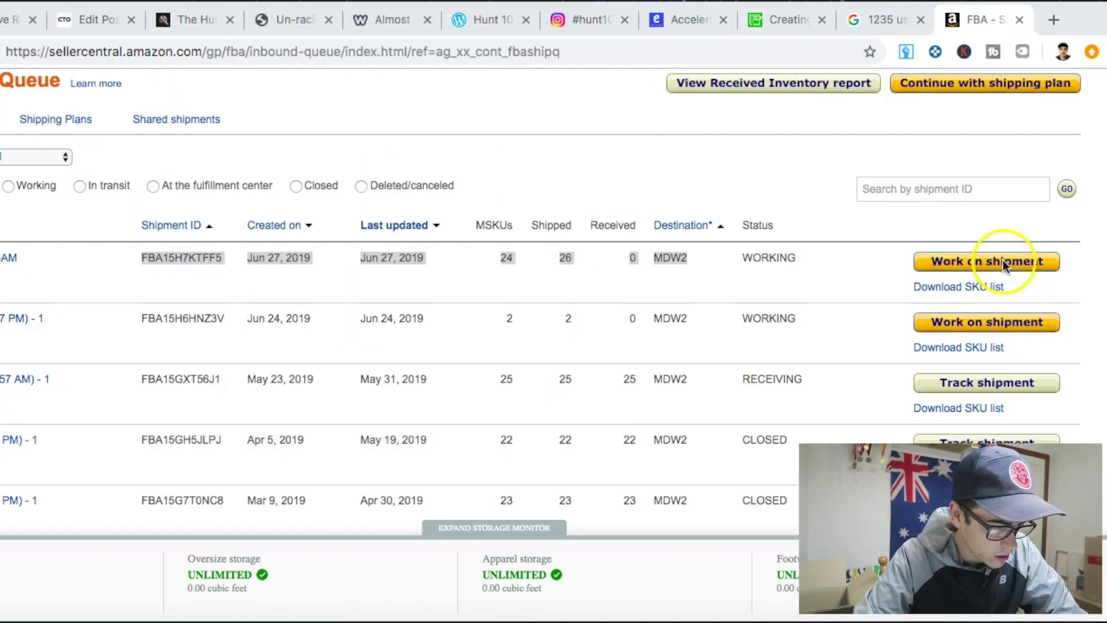
pyautogui.click(997, 262)
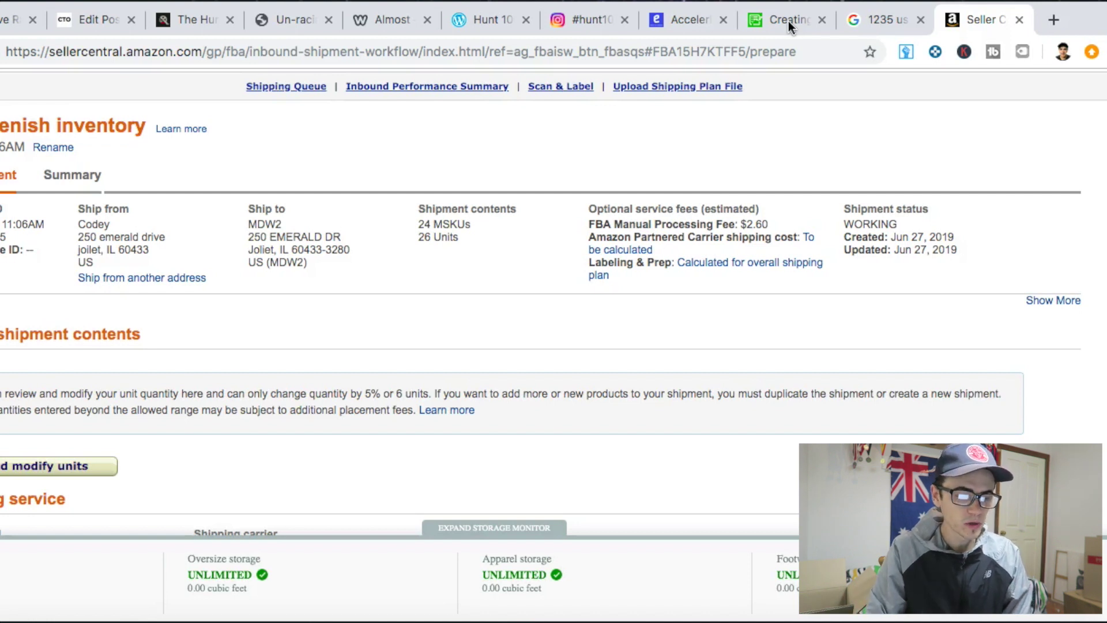
pyautogui.moveTo(334, 261); pyautogui.dragTo(252, 229)
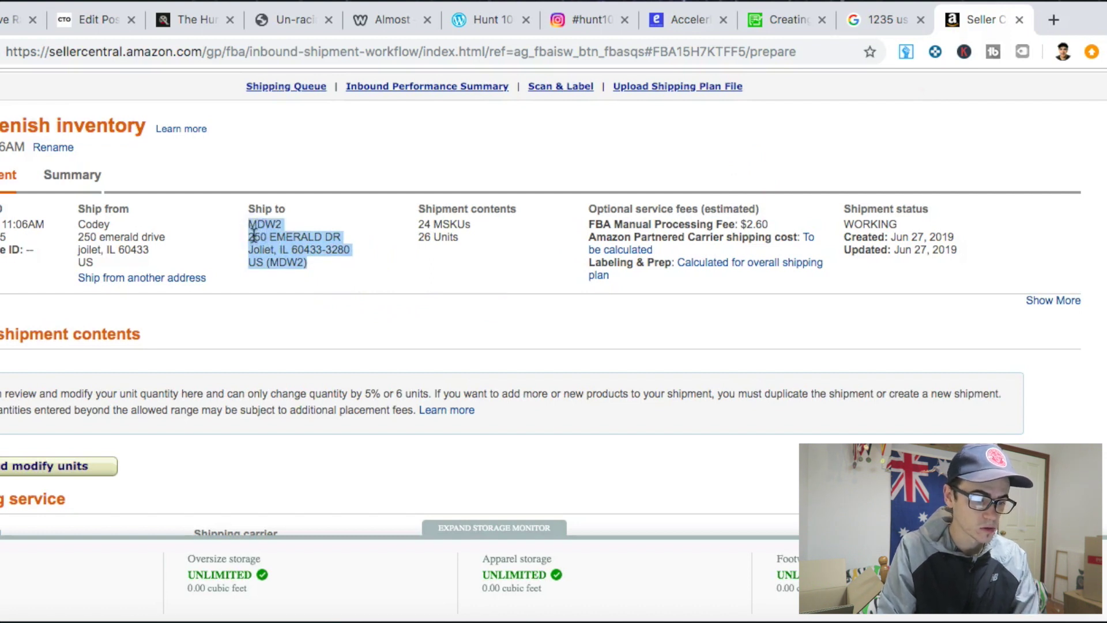
pyautogui.click(251, 227)
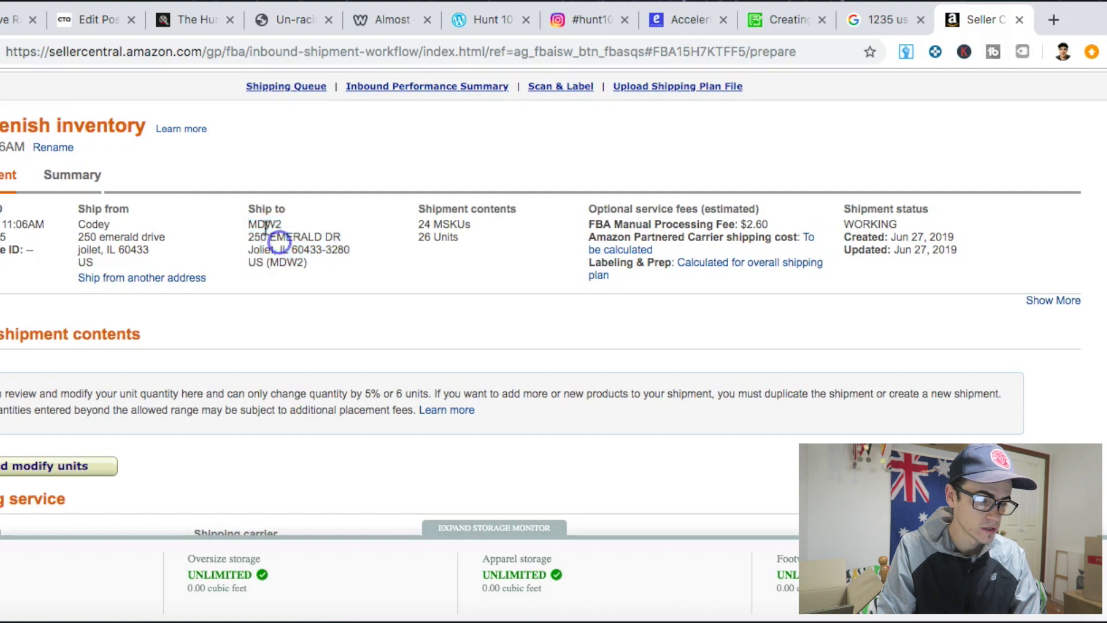
pyautogui.moveTo(249, 222); pyautogui.dragTo(331, 265)
pyautogui.tripleClick(329, 265)
pyautogui.tripleClick(322, 258)
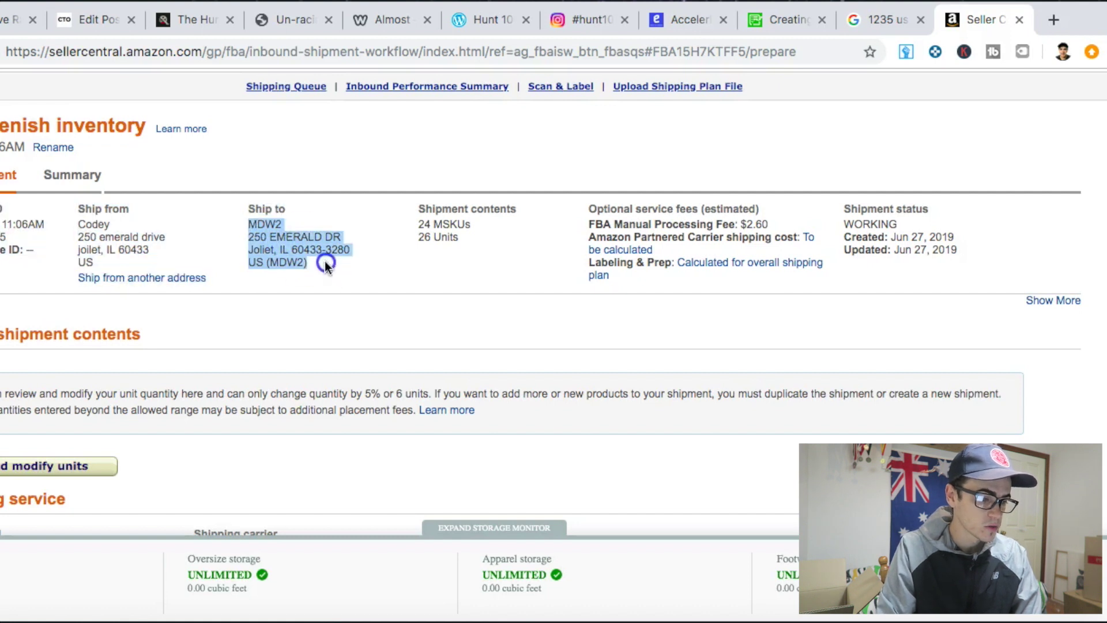
# Check the ship-from address and set the shipment's other carrier to DHL EXPRESS (USA) INC
pyautogui.moveTo(83, 226); pyautogui.dragTo(103, 262)
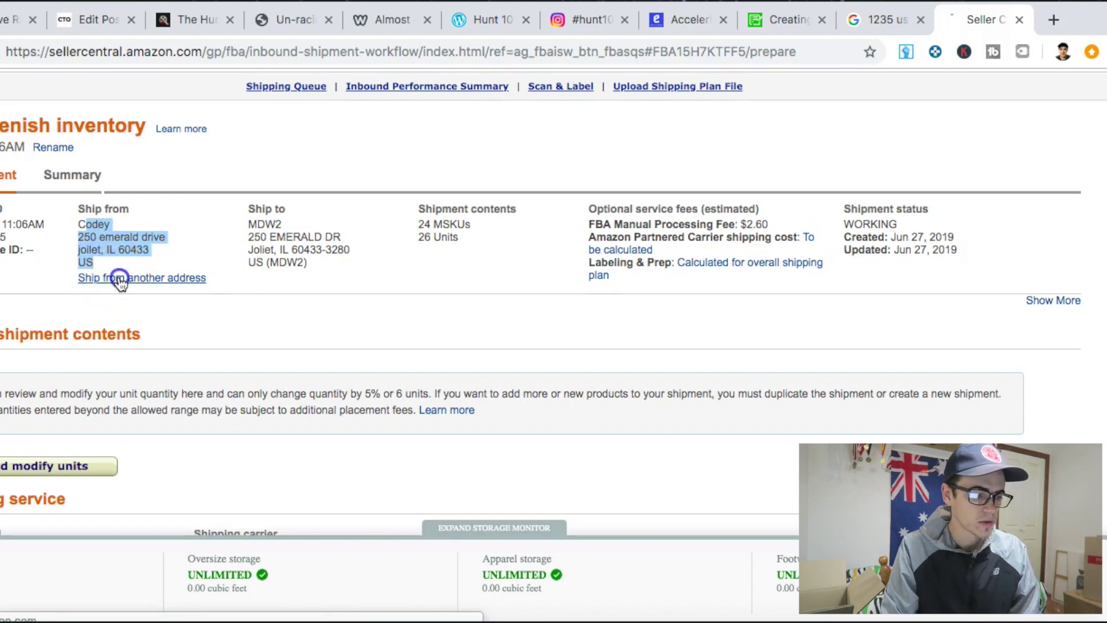
pyautogui.scroll(-5, 120, 280)
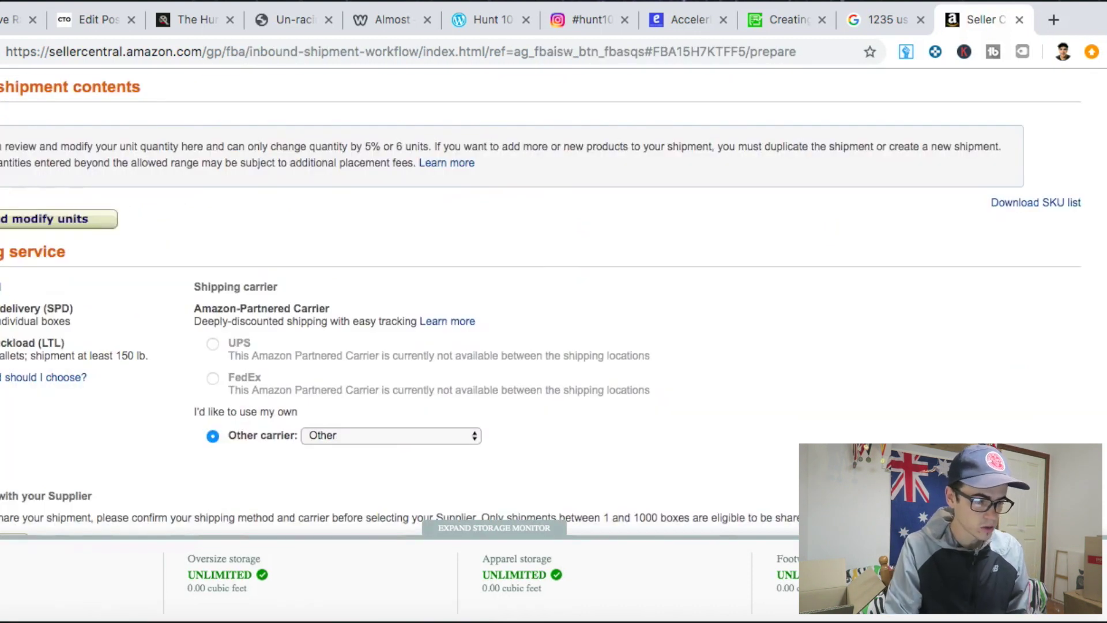
pyautogui.scroll(-2, 191, 375)
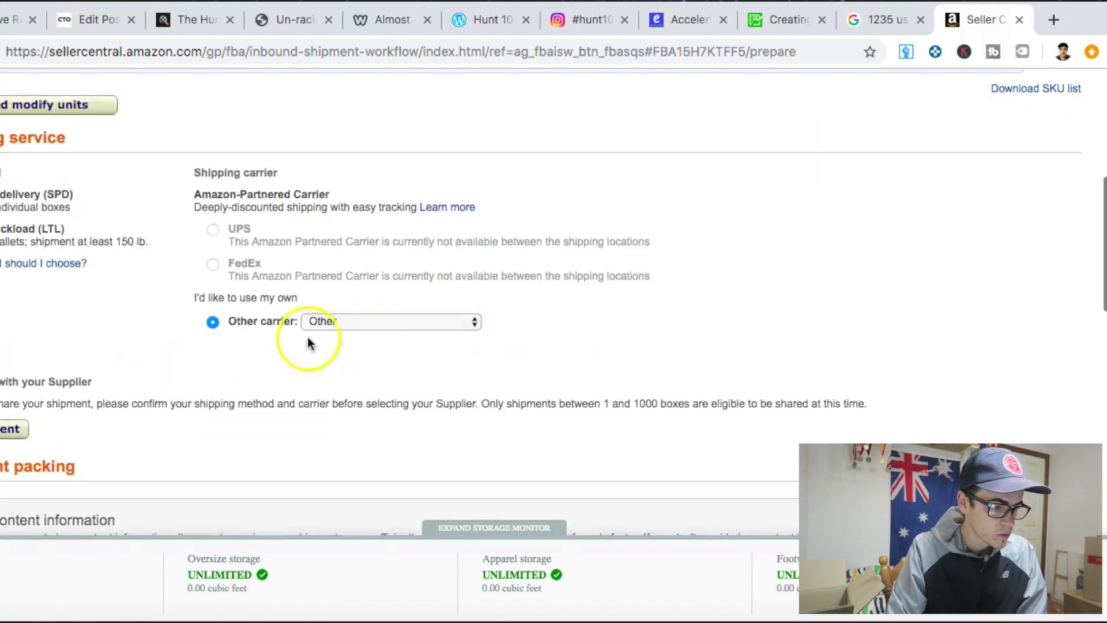
pyautogui.click(344, 321)
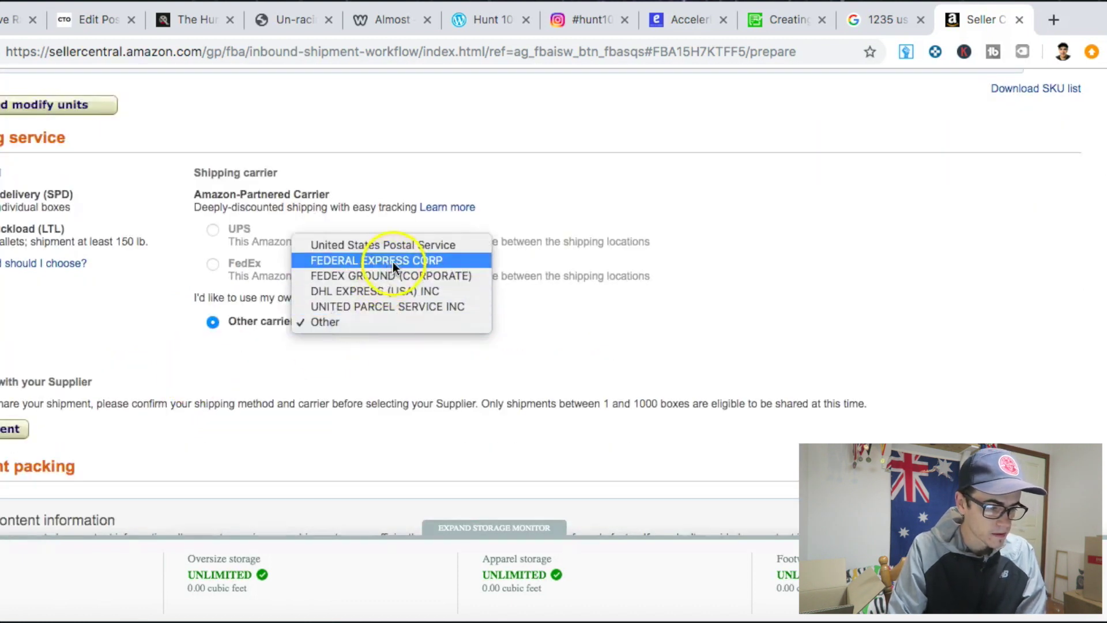
pyautogui.click(413, 290)
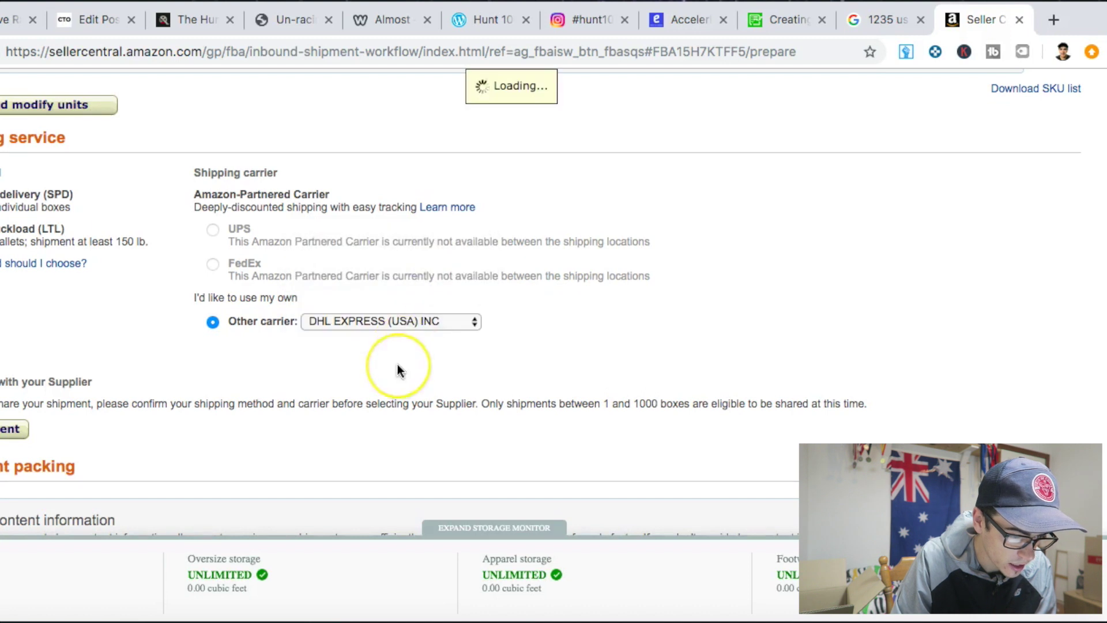
# Set the shipment packing to everything in one box
pyautogui.scroll(-3, 398, 369)
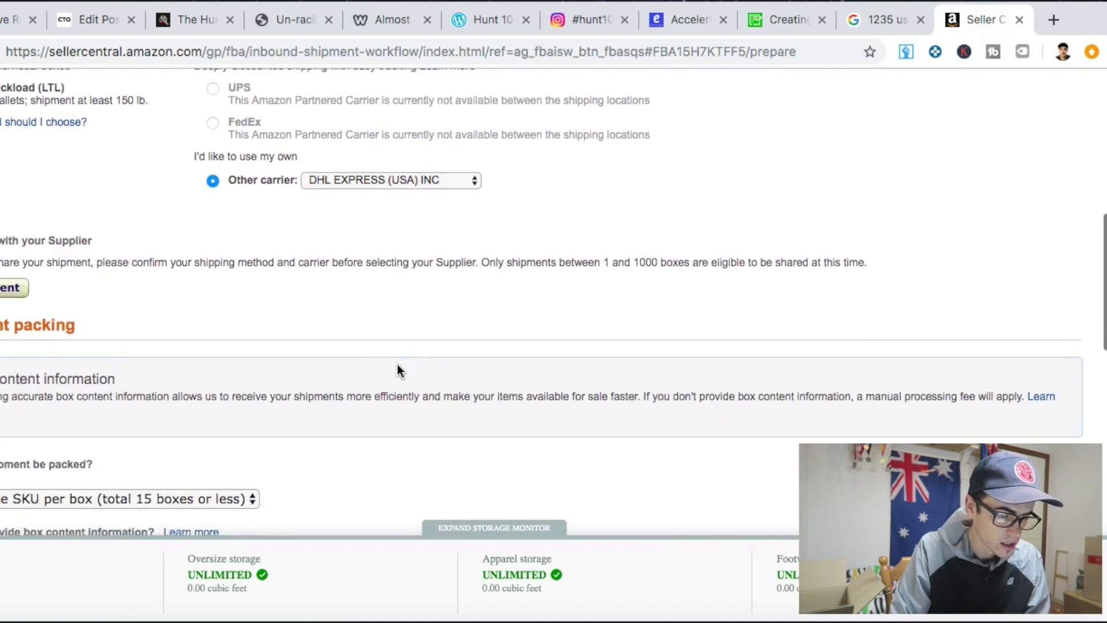
pyautogui.scroll(-2, 253, 271)
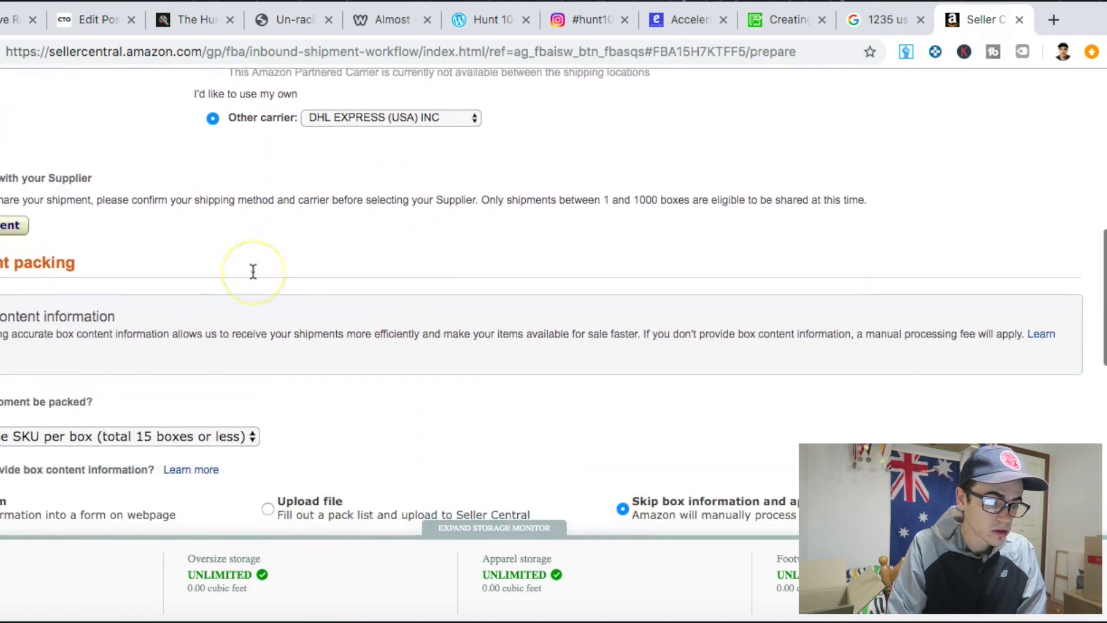
pyautogui.scroll(-2, 252, 271)
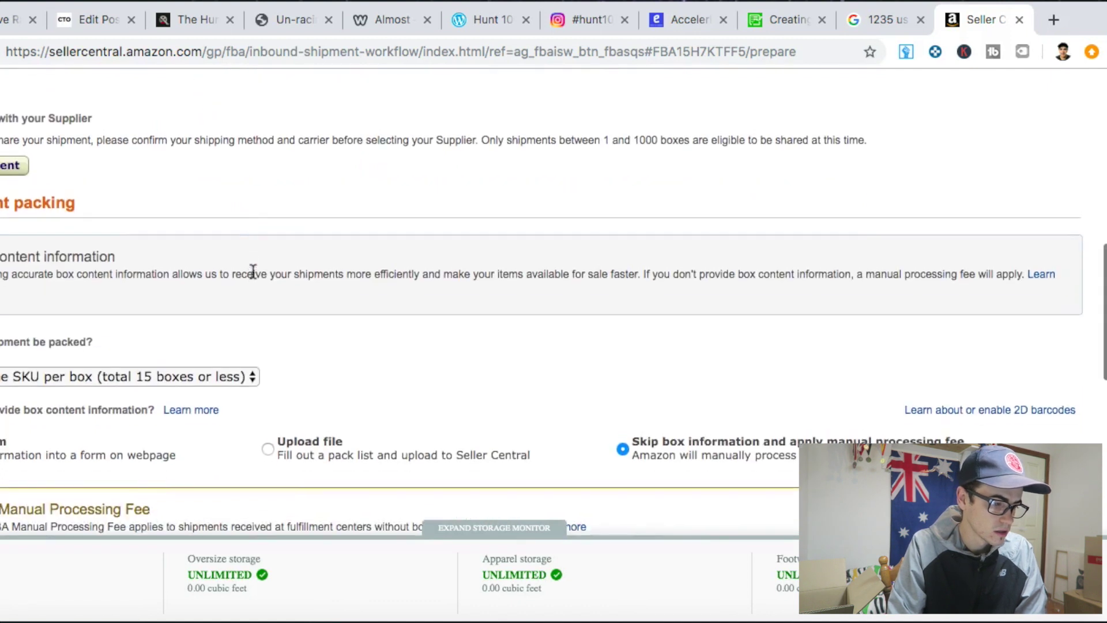
pyautogui.scroll(-3, 253, 271)
pyautogui.scroll(-4, 252, 269)
pyautogui.click(131, 162)
pyautogui.click(94, 129)
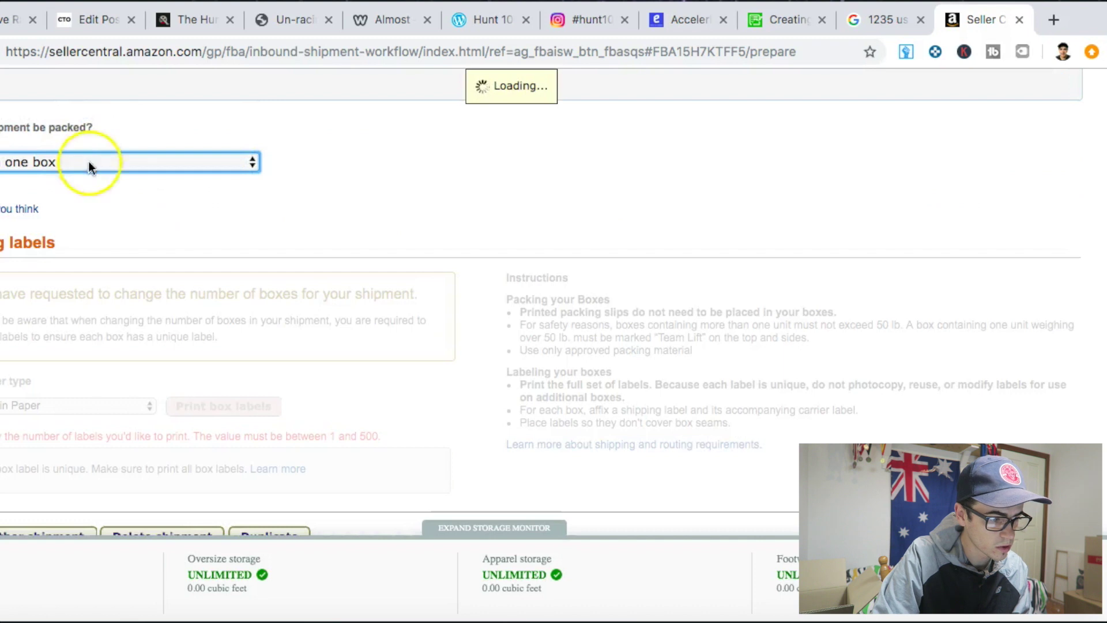
# Look through the one-box contents table and its box weight and dimension fields
pyautogui.scroll(-1, 75, 198)
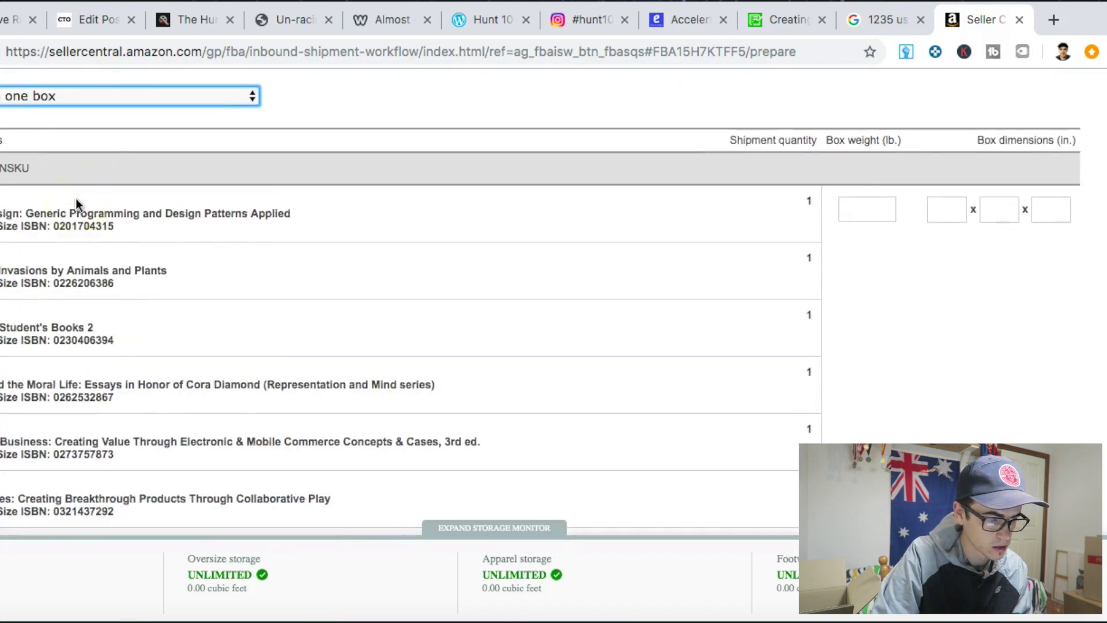
pyautogui.scroll(-7, 144, 338)
pyautogui.scroll(-20, 145, 340)
pyautogui.scroll(15, 145, 340)
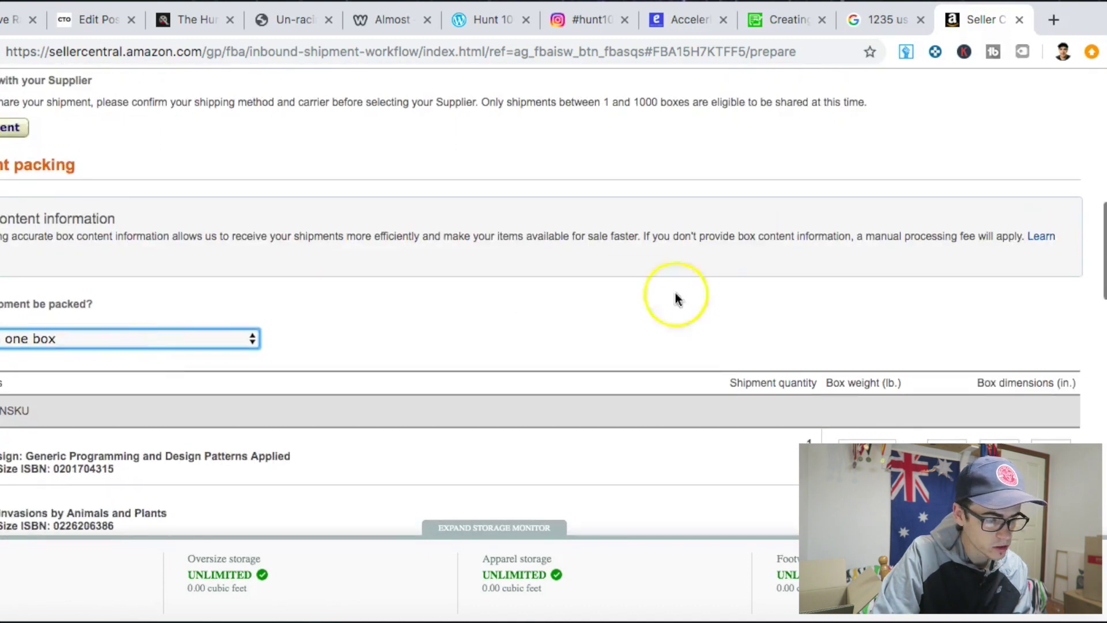
pyautogui.scroll(-10, 714, 299)
pyautogui.scroll(-5, 714, 294)
pyautogui.scroll(12, 714, 294)
pyautogui.scroll(-3, 714, 294)
pyautogui.click(882, 363)
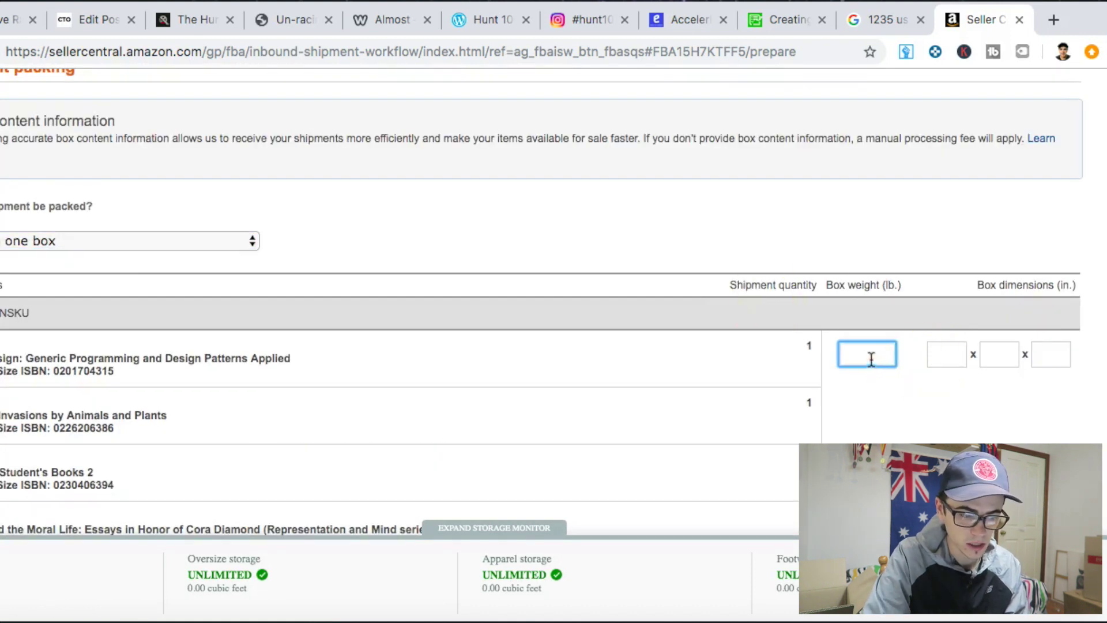
# Expand the shipment's units for review and modification and look through the listed books and quantities
pyautogui.scroll(5, 865, 334)
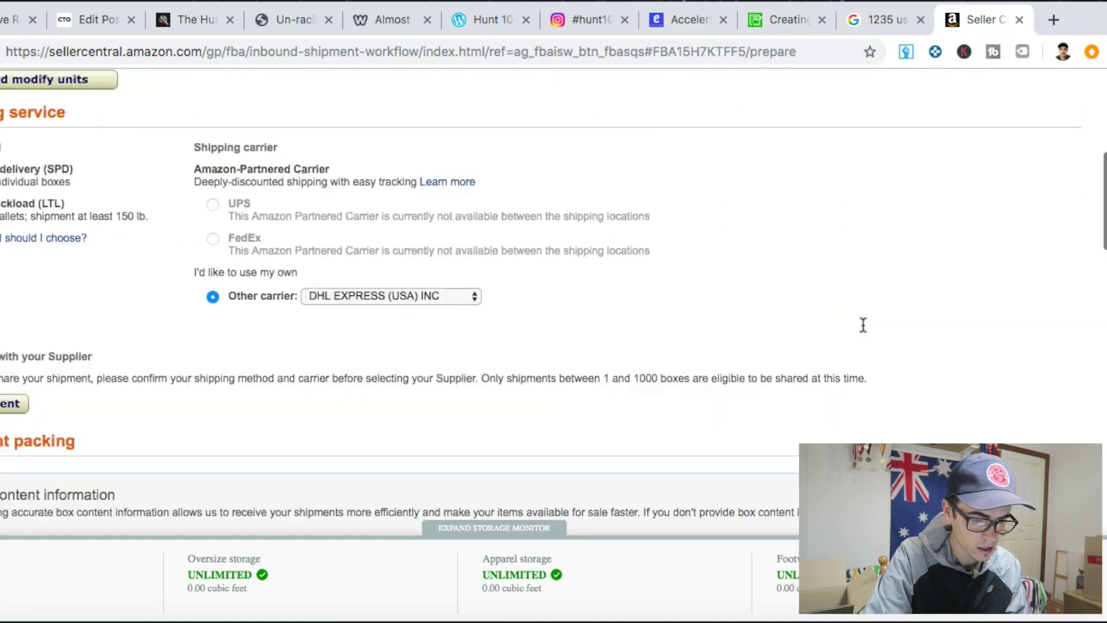
pyautogui.scroll(10, 863, 324)
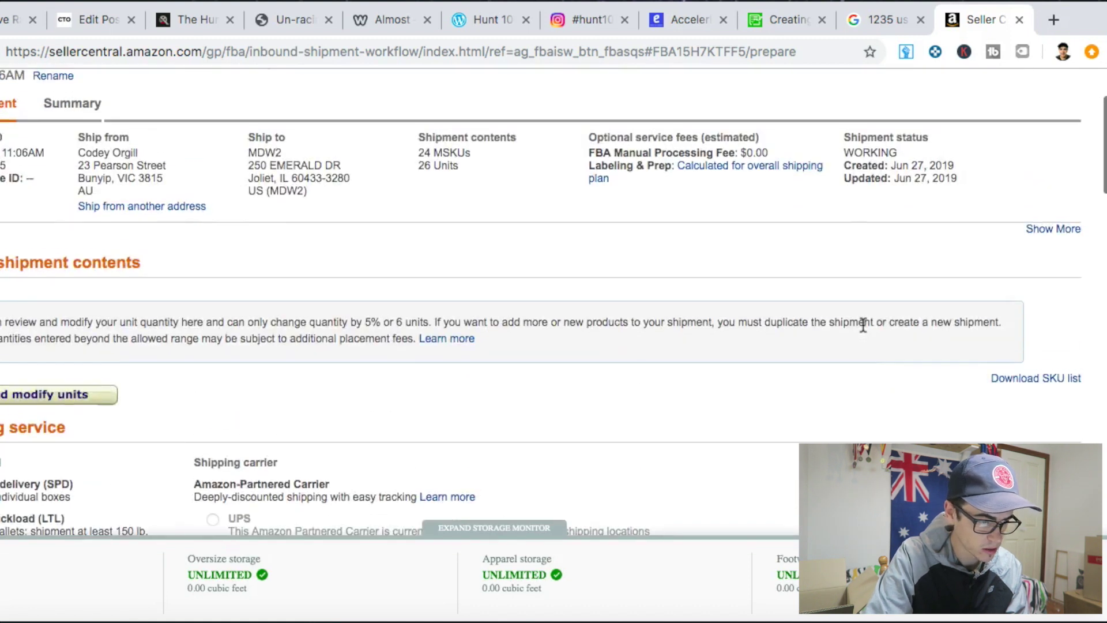
pyautogui.scroll(-4, 1053, 360)
pyautogui.scroll(1, 1053, 360)
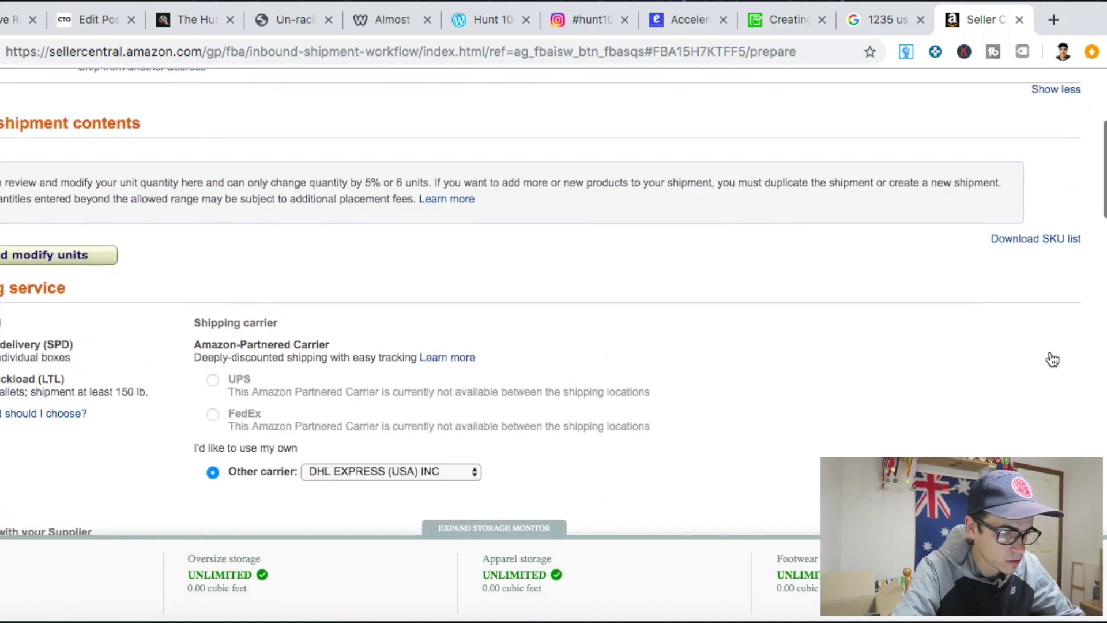
pyautogui.click(89, 264)
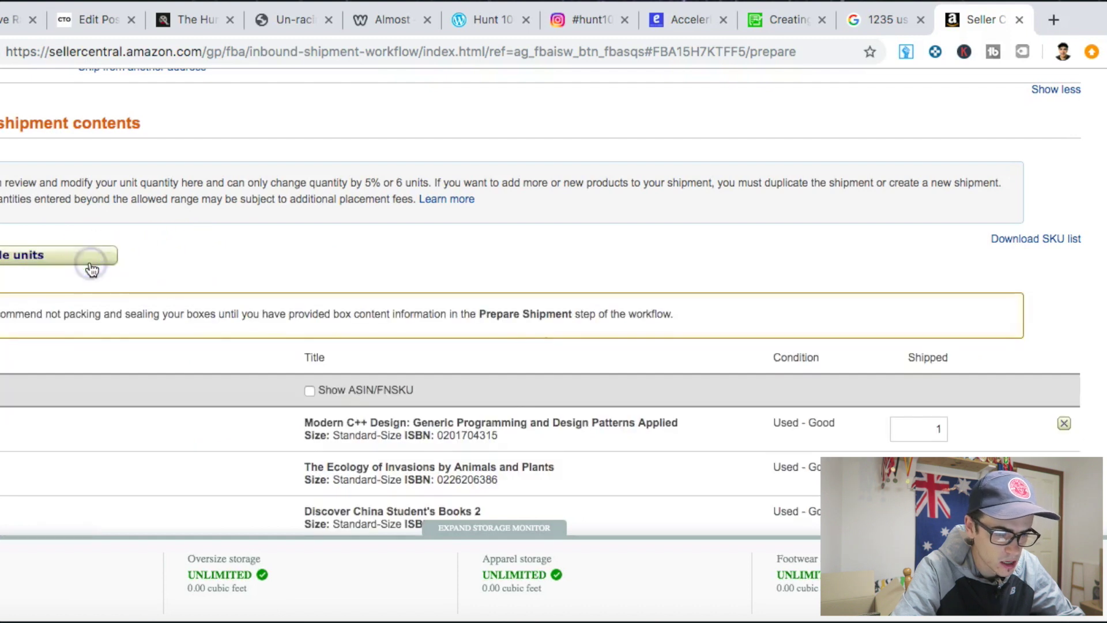
pyautogui.scroll(-15, 760, 345)
pyautogui.scroll(-10, 759, 344)
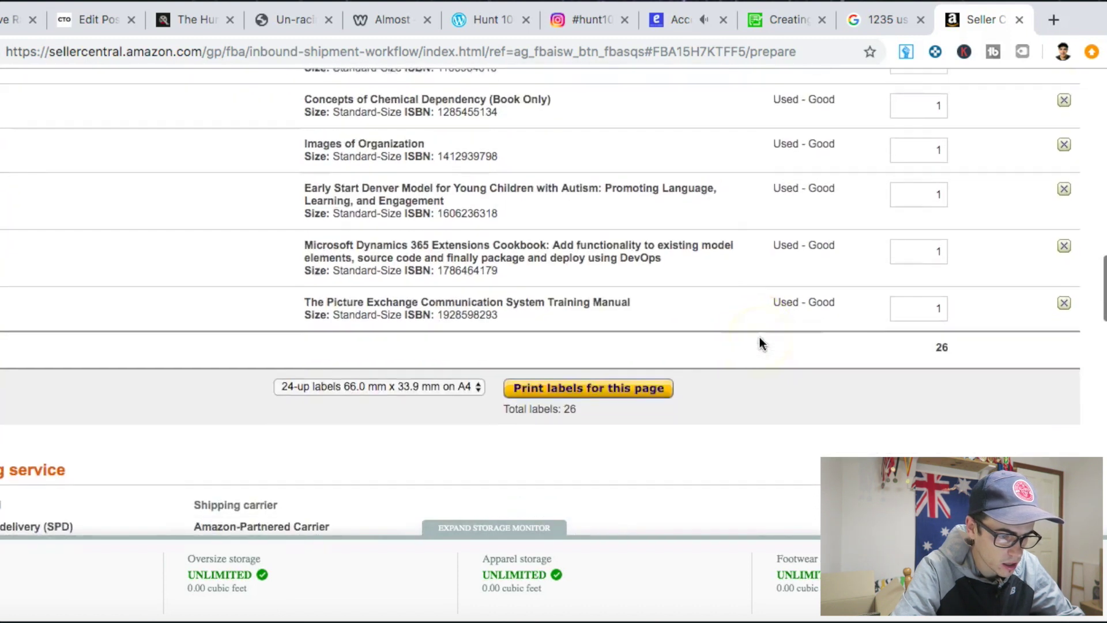
pyautogui.scroll(15, 760, 344)
pyautogui.scroll(2, 759, 344)
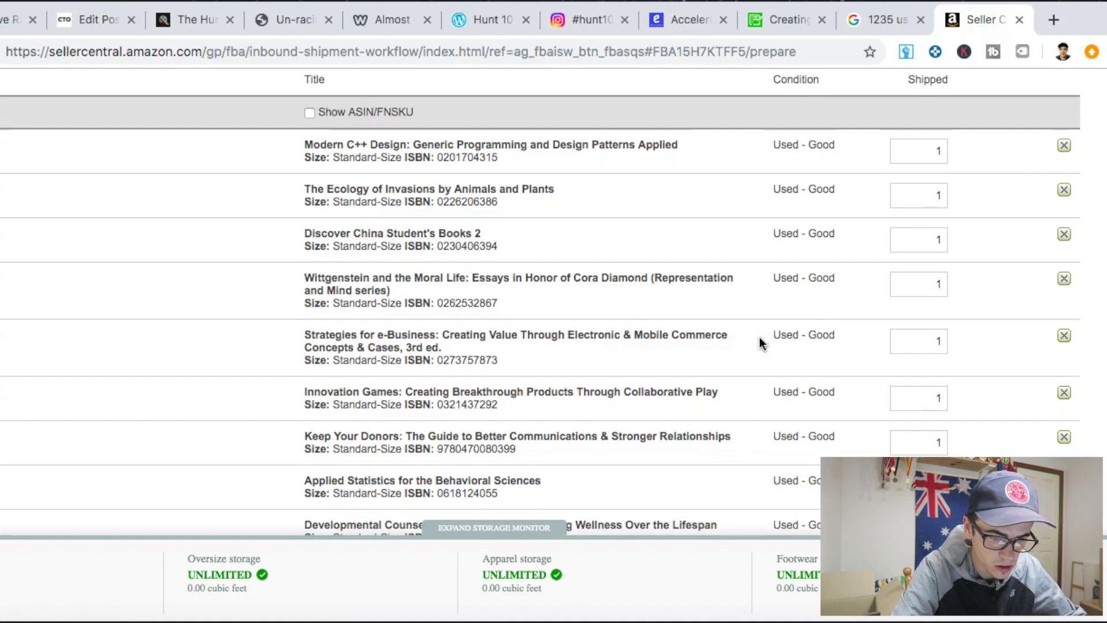
# Set the shipped quantity of THE BLOSSOMING HEART Aromatherapy for Healing and Transformation to 2 and recheck the book list
pyautogui.scroll(-10, 760, 344)
pyautogui.click(941, 137)
pyautogui.press('BackSpace')
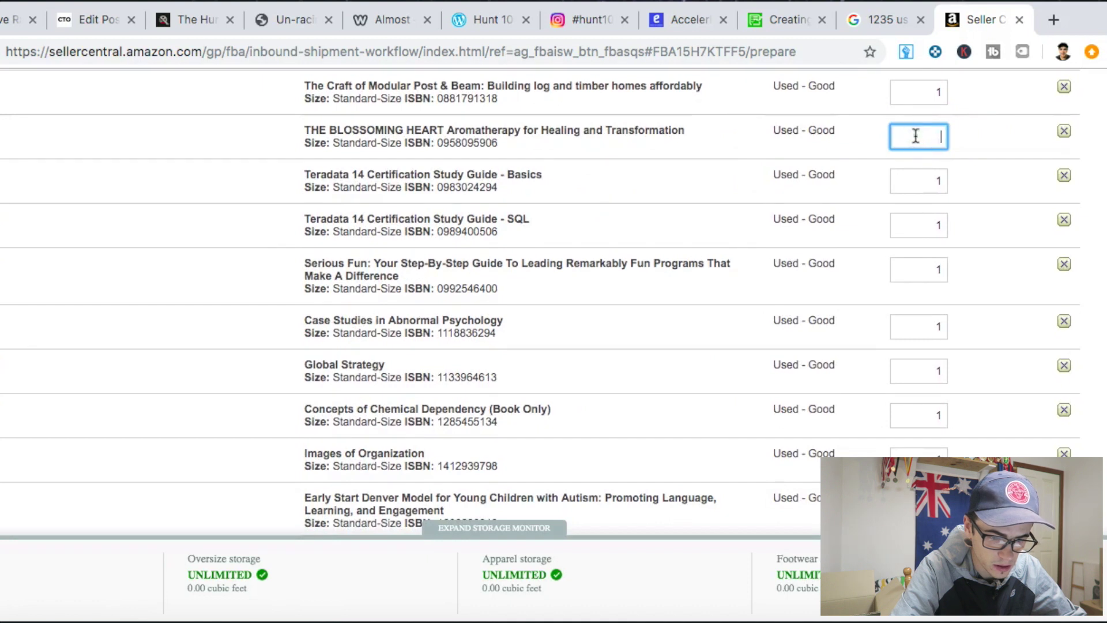
pyautogui.click(874, 142)
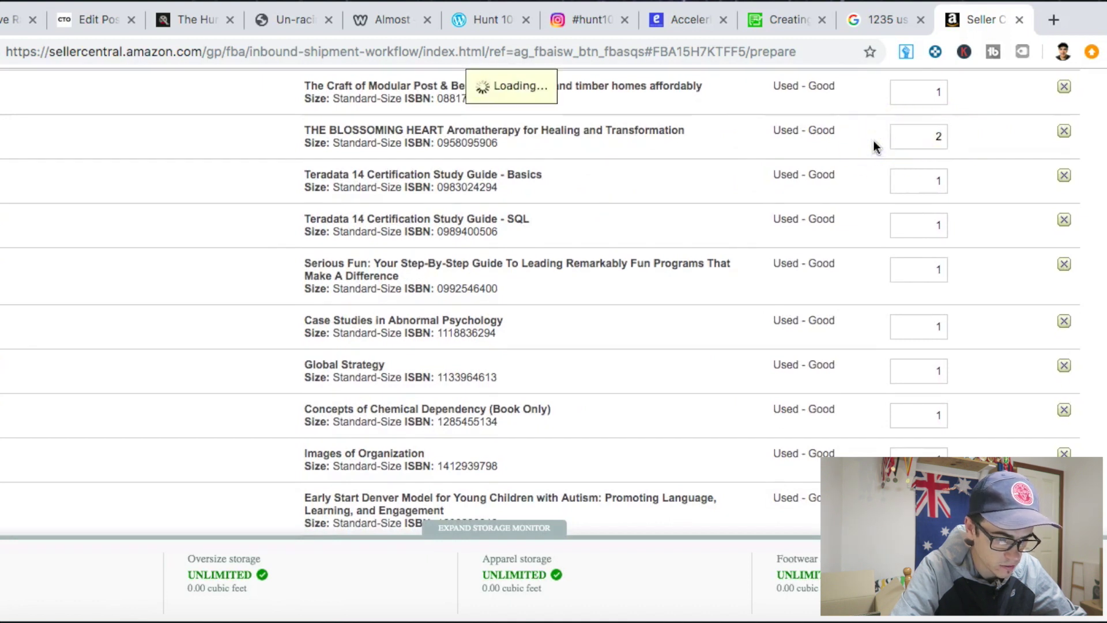
pyautogui.scroll(7, 875, 144)
pyautogui.scroll(-12, 874, 144)
pyautogui.scroll(4, 874, 144)
pyautogui.scroll(3, 875, 144)
pyautogui.scroll(-6, 874, 144)
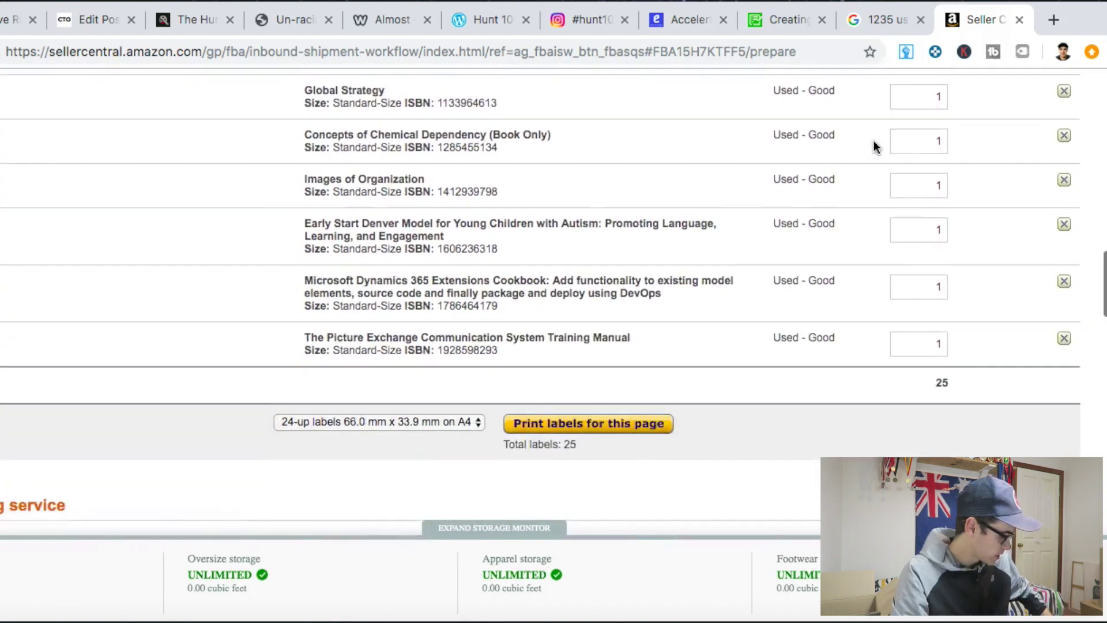
# Generate the item labels as 24-up labels 66.0 mm x 33.9 mm on A4 and print all pages of the PDF
pyautogui.scroll(-2, 875, 144)
pyautogui.click(609, 342)
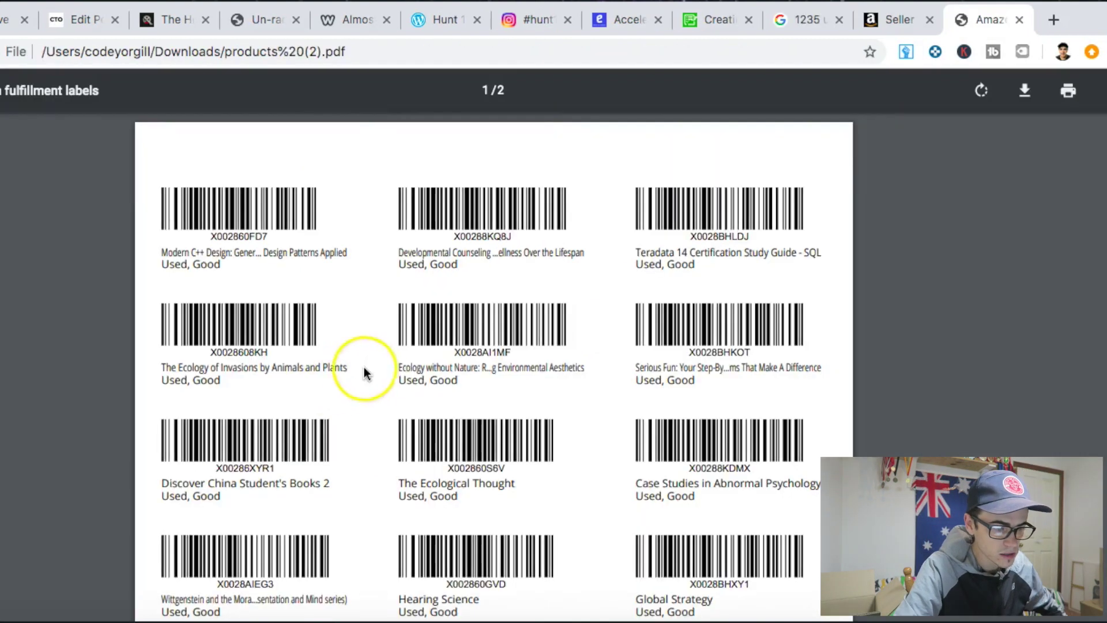
pyautogui.scroll(-10, 369, 375)
pyautogui.scroll(3, 370, 376)
pyautogui.click(1069, 90)
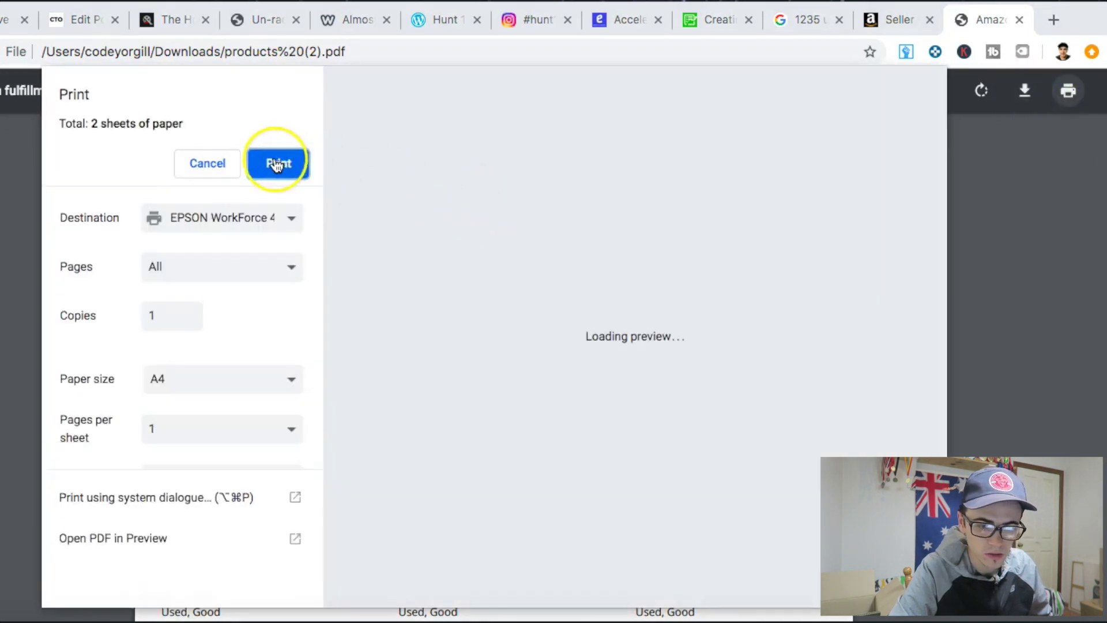
pyautogui.click(277, 165)
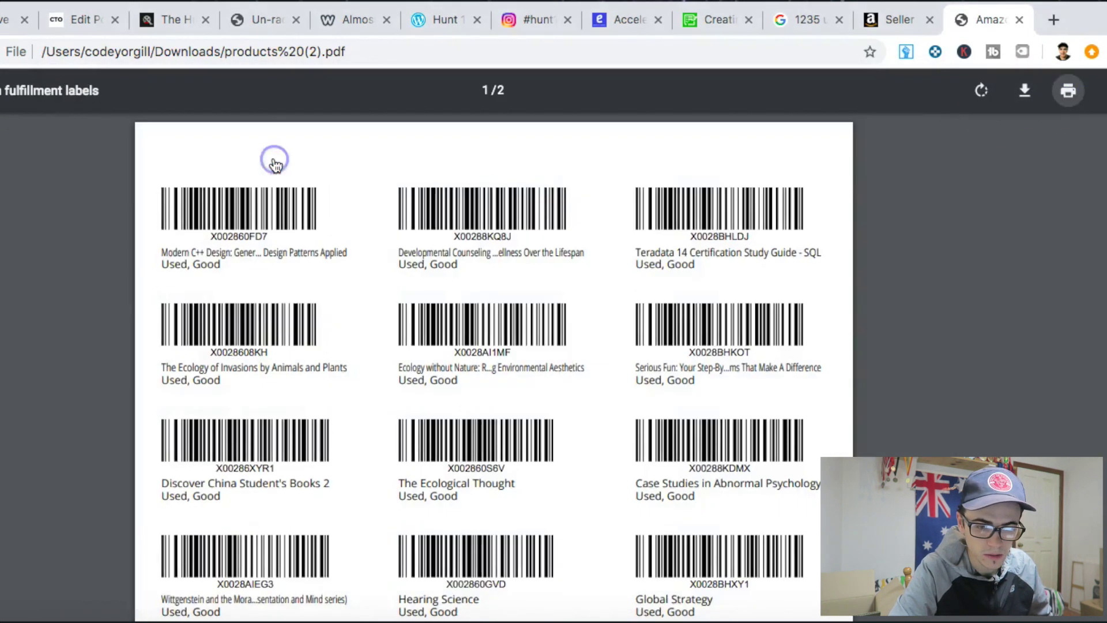